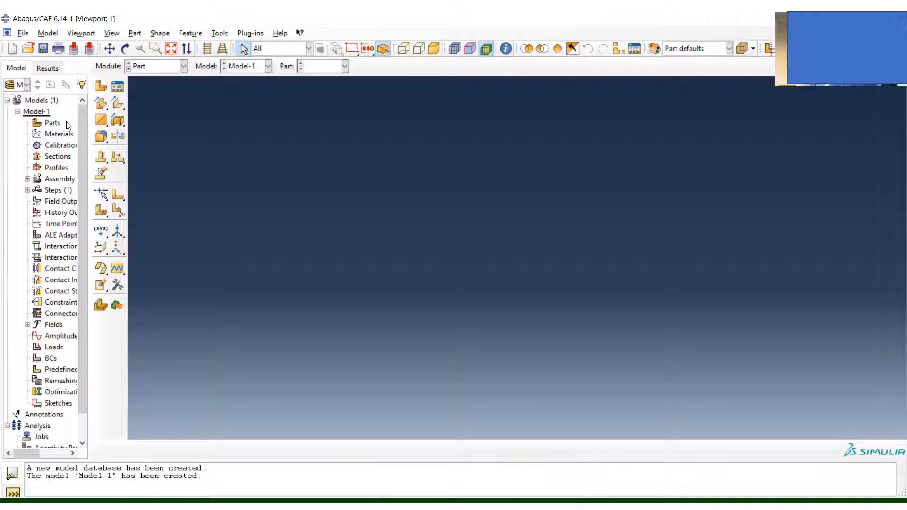
# Create a 2D planar deformable shell part named "Plate with a hole" with an approximate size of 5
pyautogui.doubleClick(51, 123)
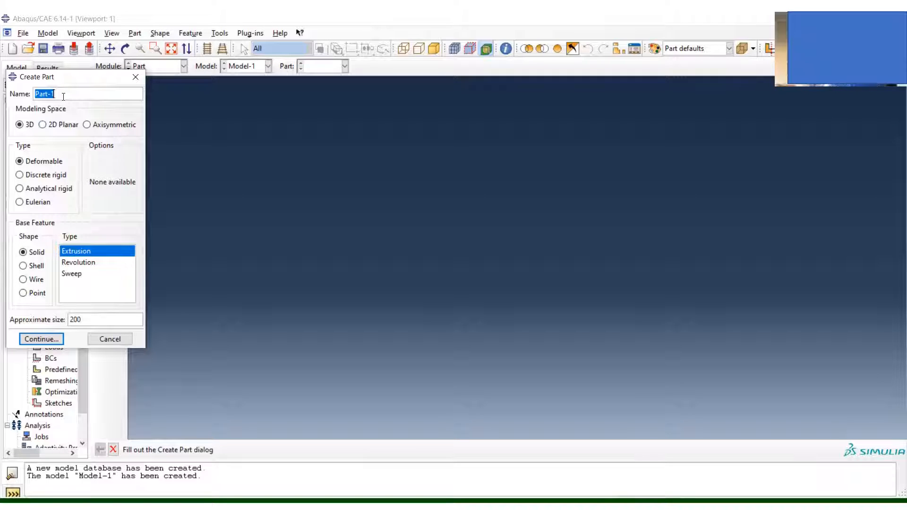
pyautogui.write('Plate with a hole')
pyautogui.click(51, 126)
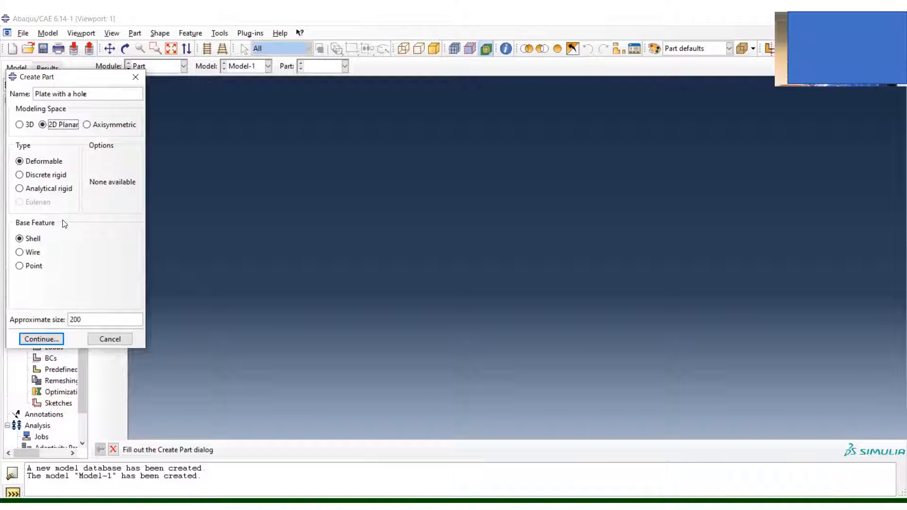
pyautogui.click(90, 320)
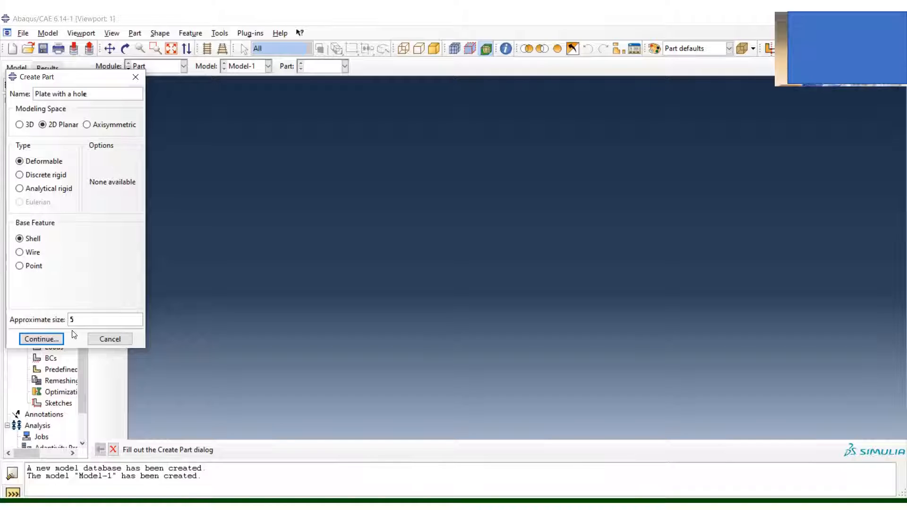
pyautogui.click(42, 339)
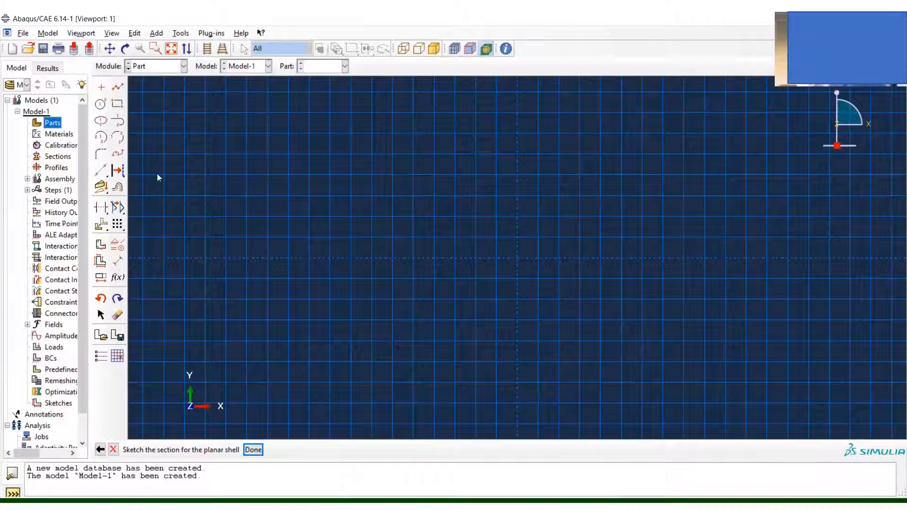
# Sketch a quarter-circle arc of about 0.3 radius centred on the origin, from the positive X axis to the positive Y axis
pyautogui.click(100, 138)
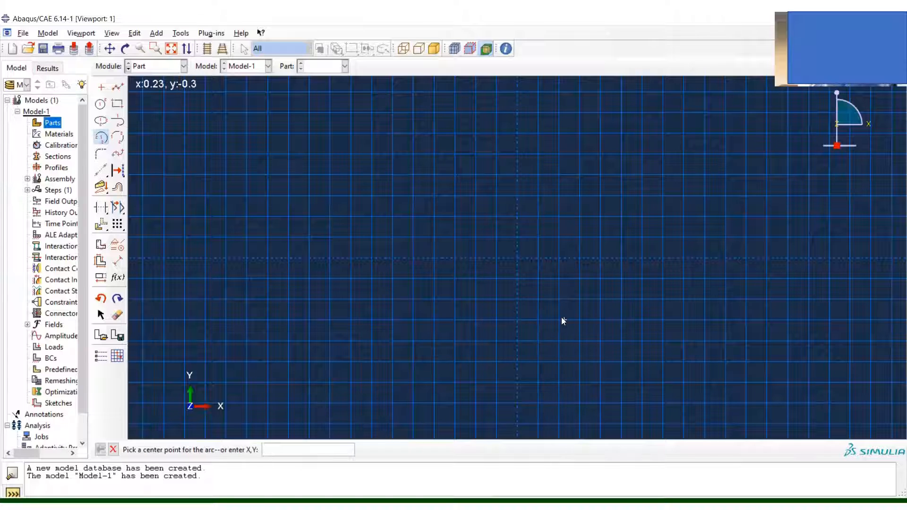
pyautogui.click(517, 259)
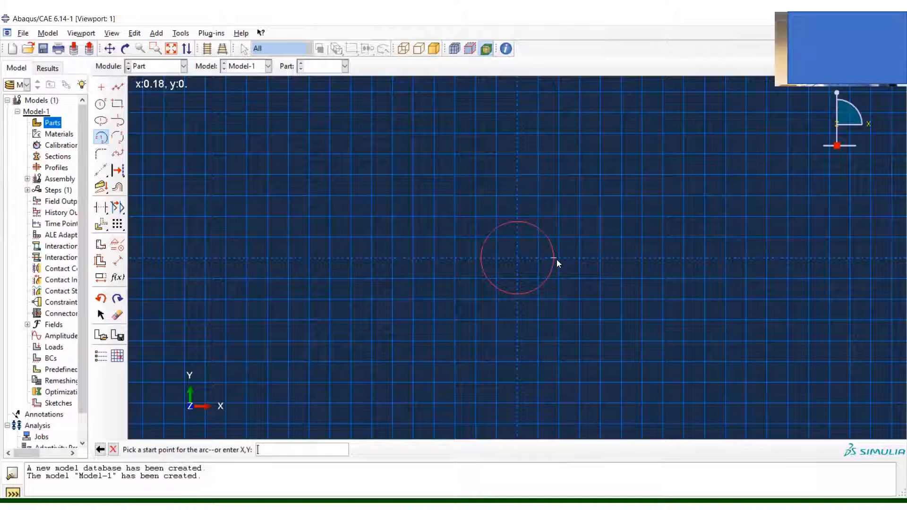
pyautogui.click(580, 258)
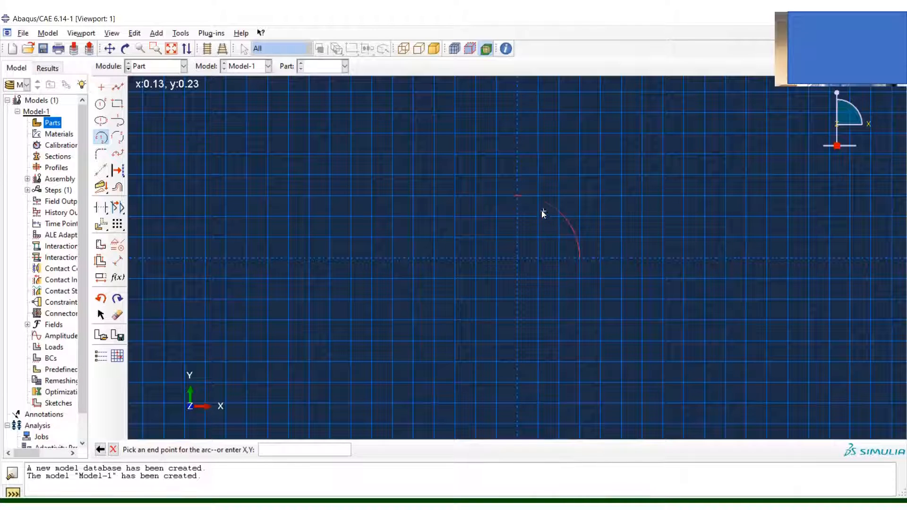
pyautogui.click(517, 195)
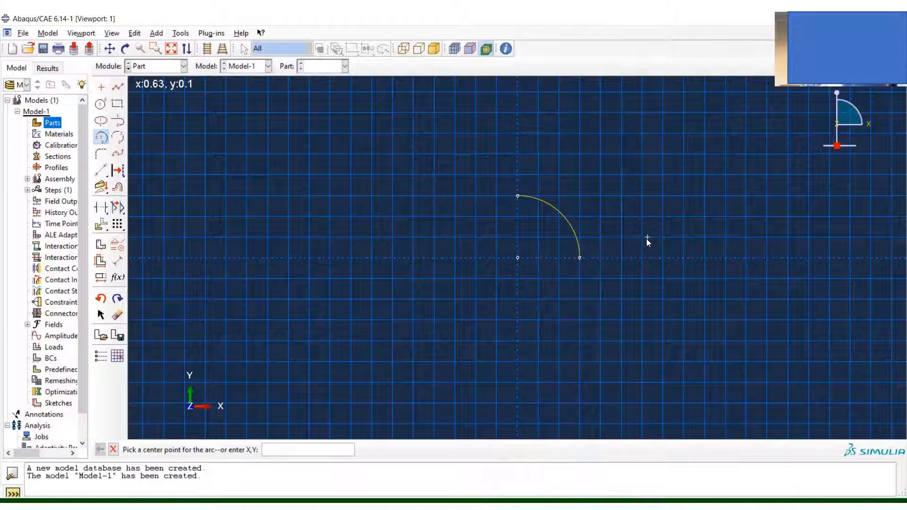
pyautogui.click(113, 450)
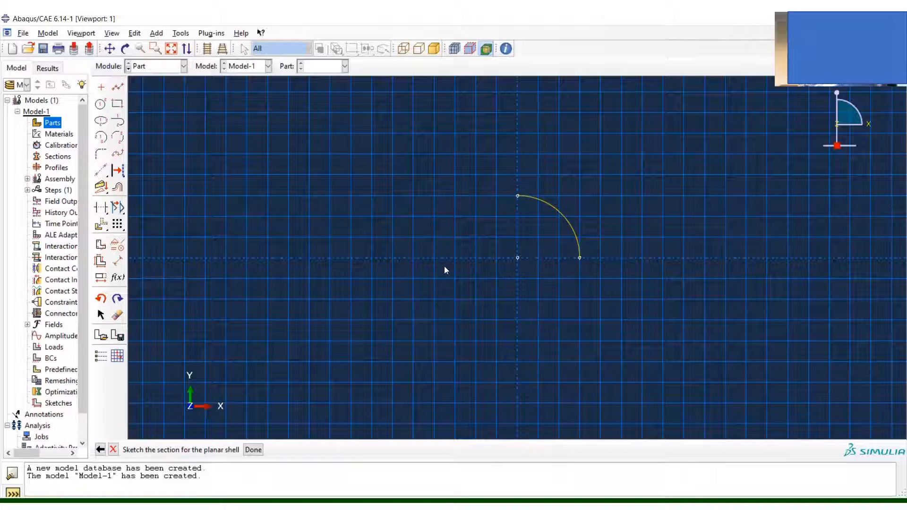
# Dimension the quarter arc and set its radius to 0.125
pyautogui.click(117, 260)
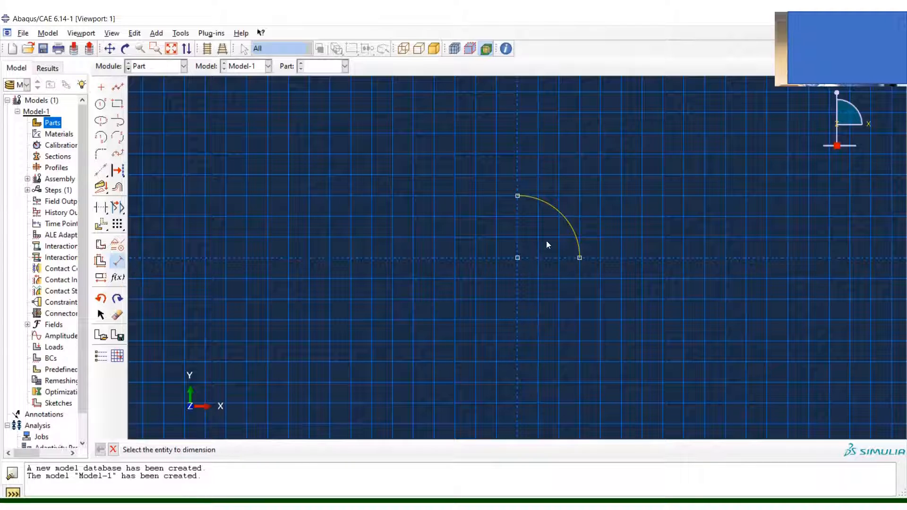
pyautogui.click(568, 222)
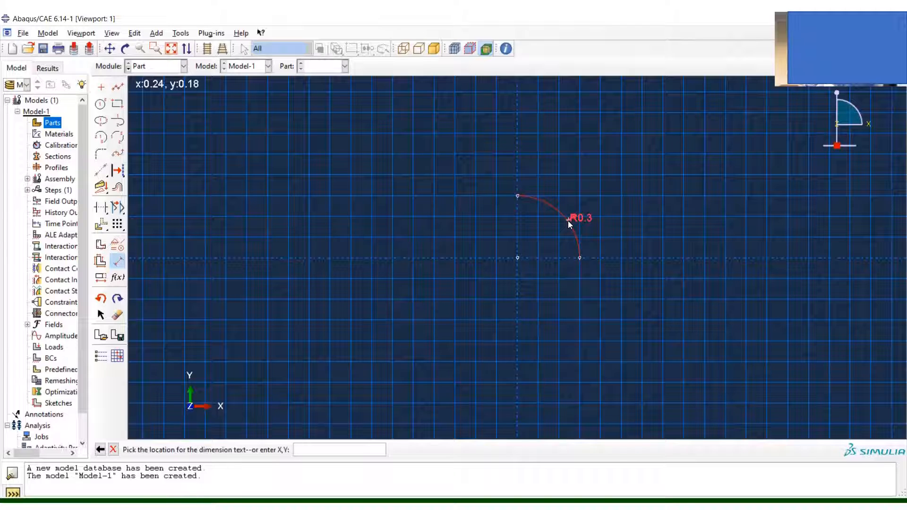
pyautogui.click(538, 233)
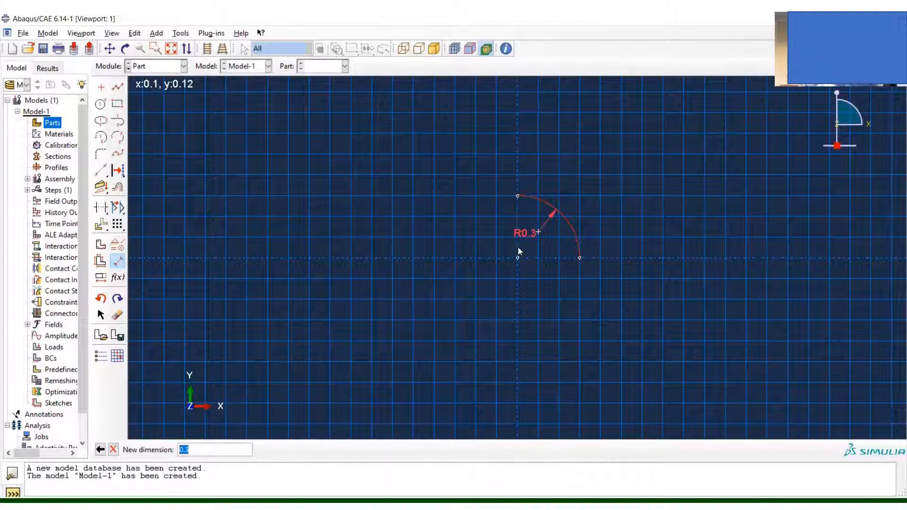
pyautogui.click(194, 451)
pyautogui.write('0.125')
pyautogui.moveTo(216, 456); pyautogui.dragTo(174, 451)
pyautogui.write('0.12')
pyautogui.press('Return')
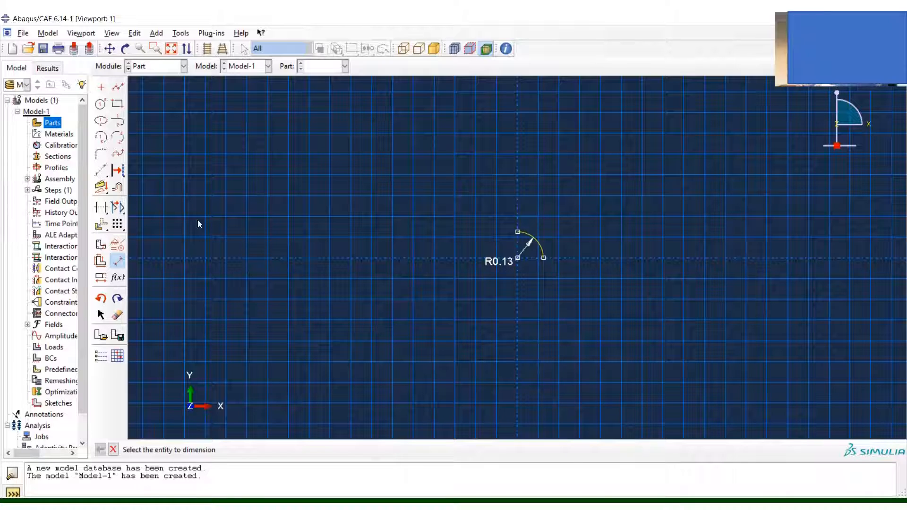
# Sketch a horizontal line about 0.68 long outward along the X axis from the arc's lower endpoint
pyautogui.click(117, 87)
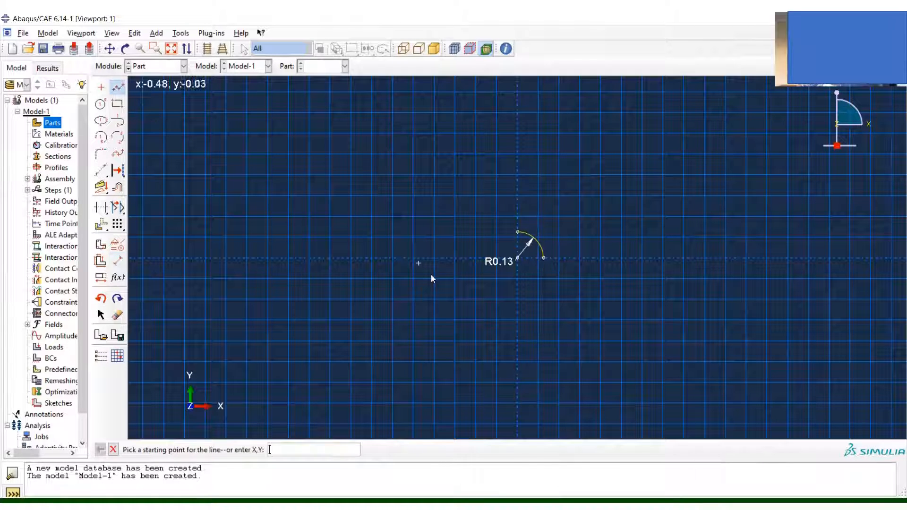
pyautogui.click(544, 261)
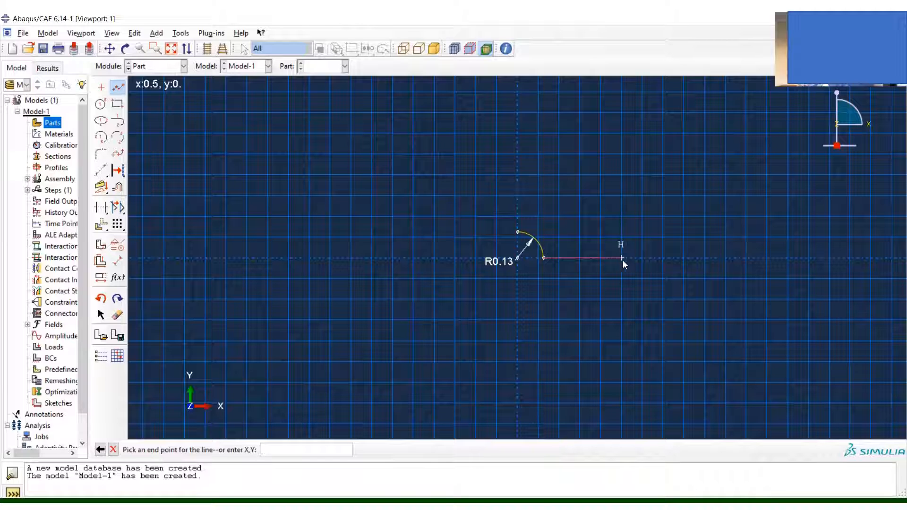
pyautogui.click(683, 263)
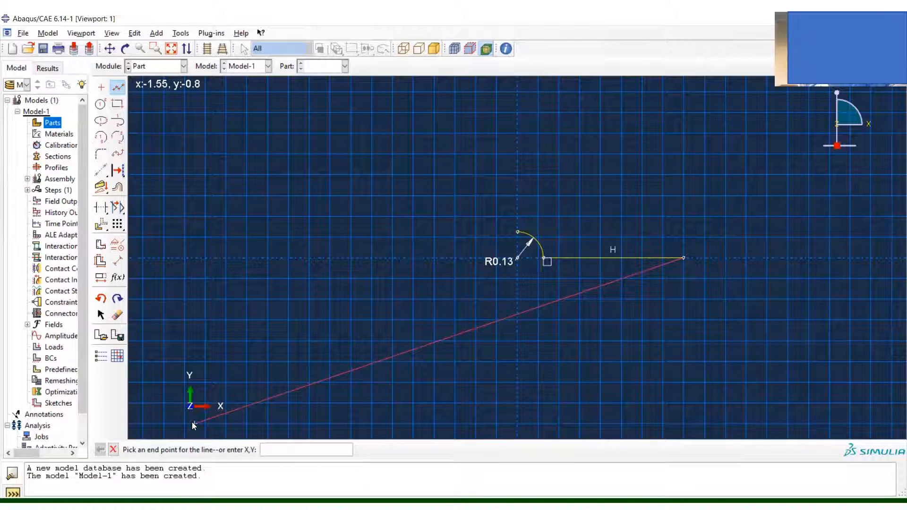
pyautogui.press('Escape')
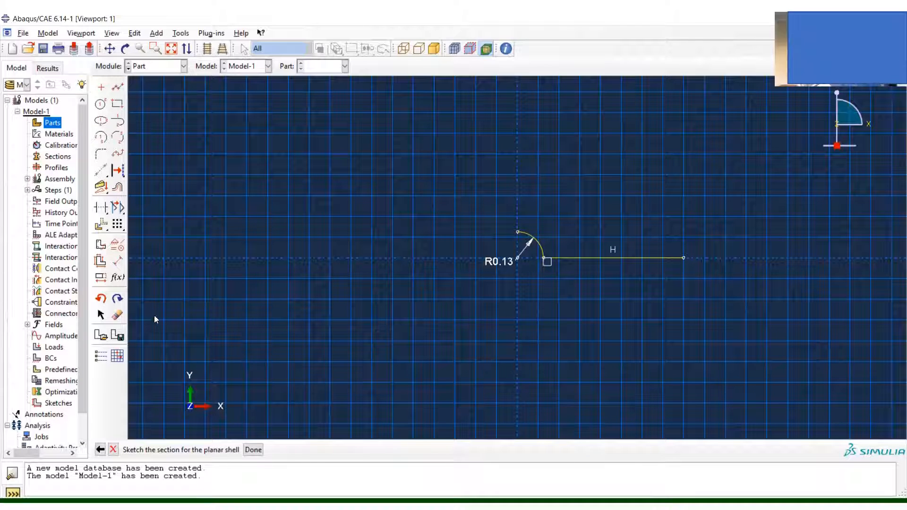
# Dimension the horizontal bottom line and set its length to 0.375
pyautogui.click(119, 262)
pyautogui.click(610, 257)
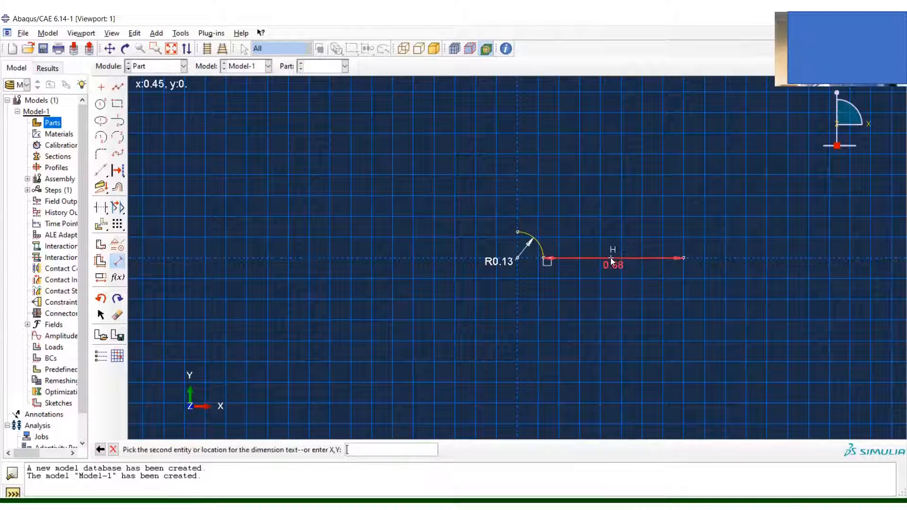
pyautogui.click(607, 281)
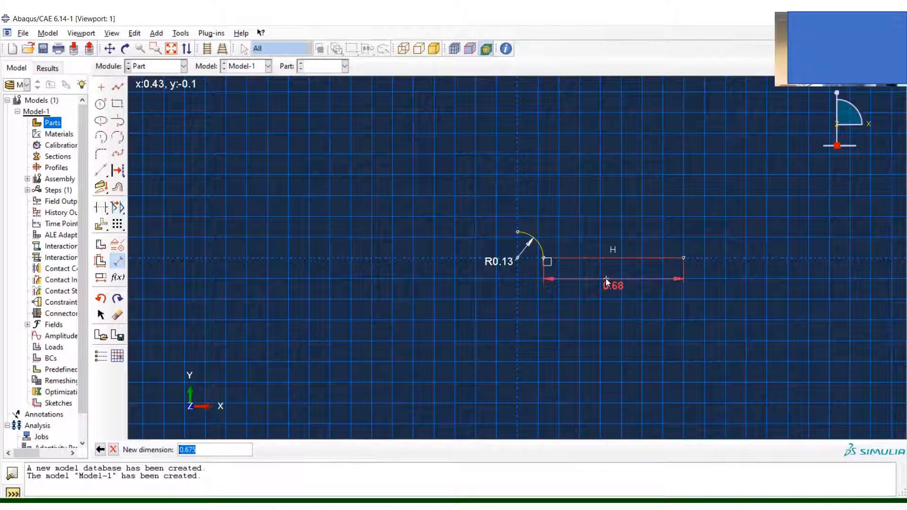
pyautogui.write('0.375')
pyautogui.press('Return')
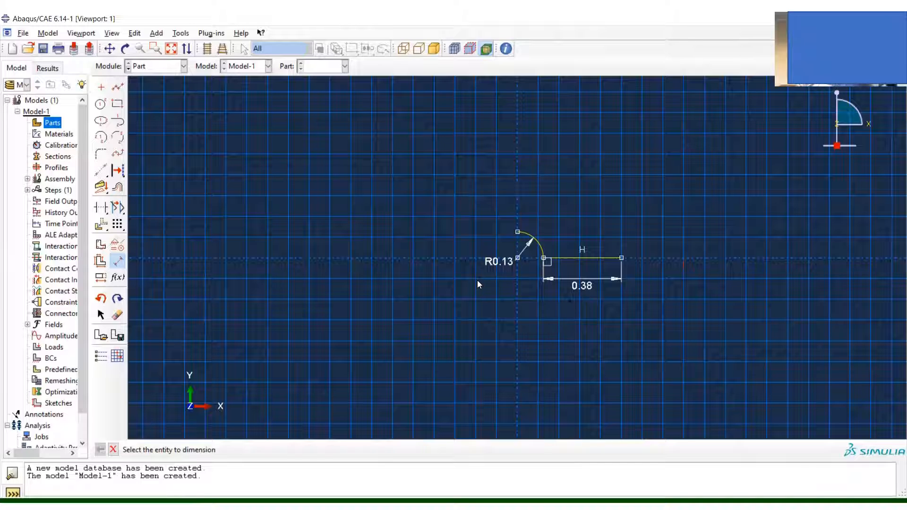
# Close the plate profile with connected lines: about 0.4 up from the bottom line's outer end, horizontally to the Y axis, and down to the arc
pyautogui.click(119, 88)
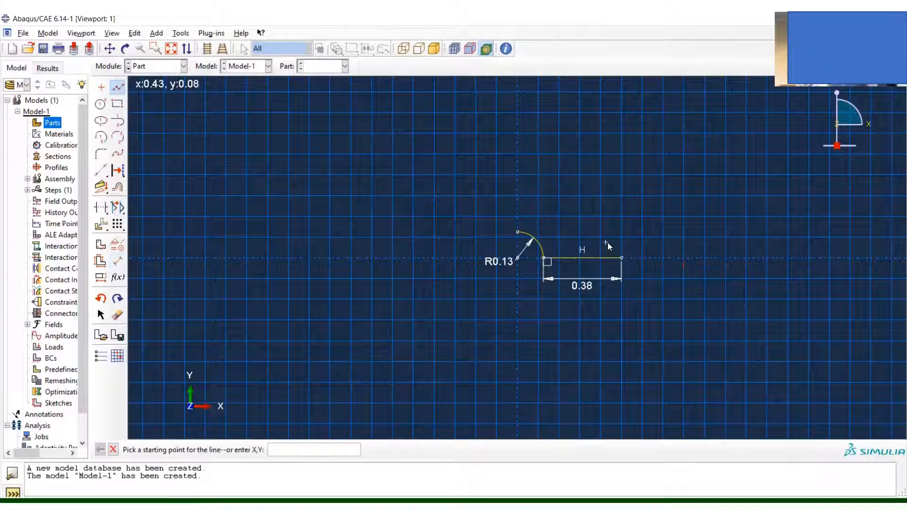
pyautogui.click(622, 258)
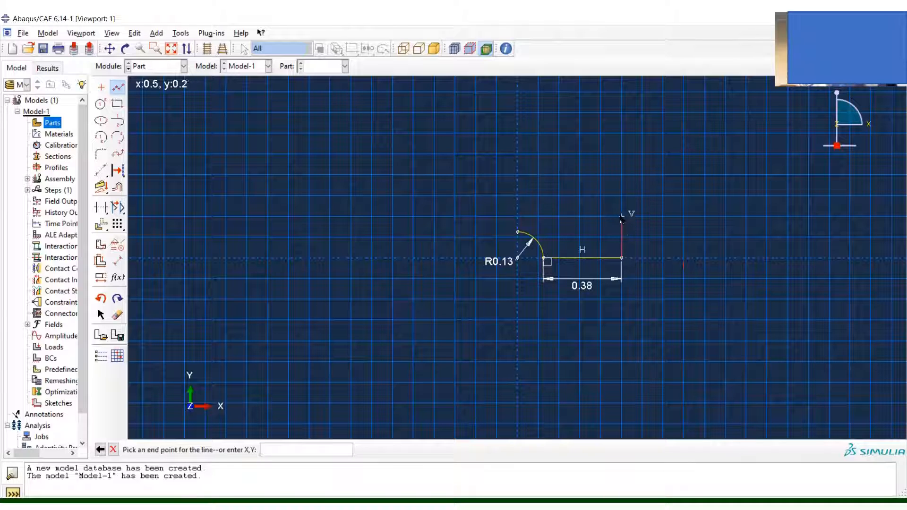
pyautogui.click(621, 177)
pyautogui.click(518, 176)
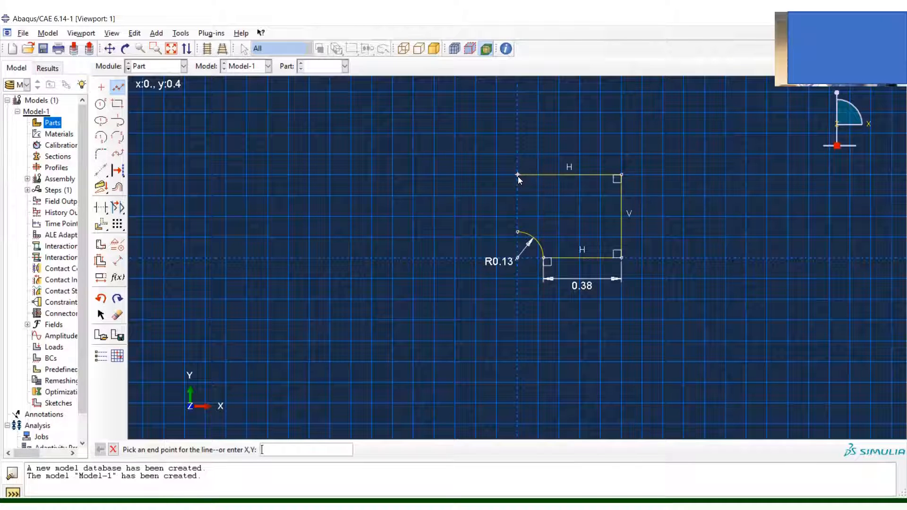
pyautogui.click(517, 232)
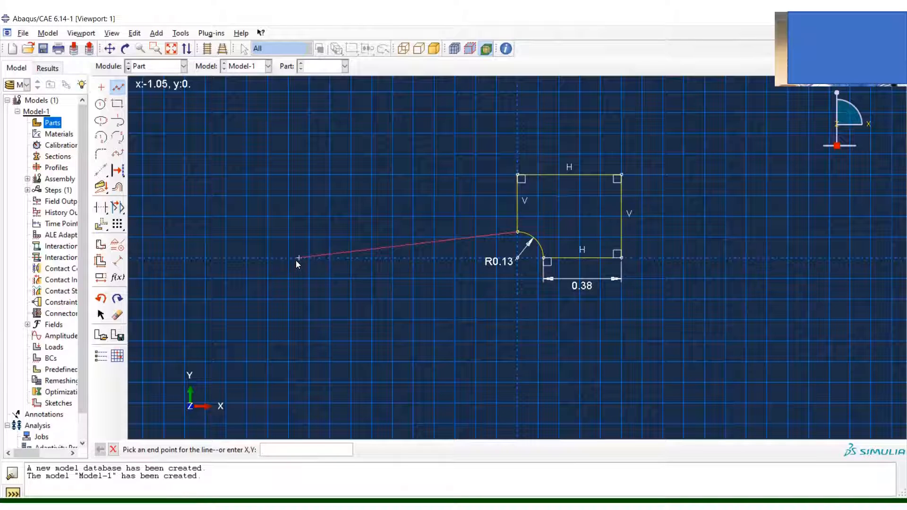
pyautogui.press('Escape')
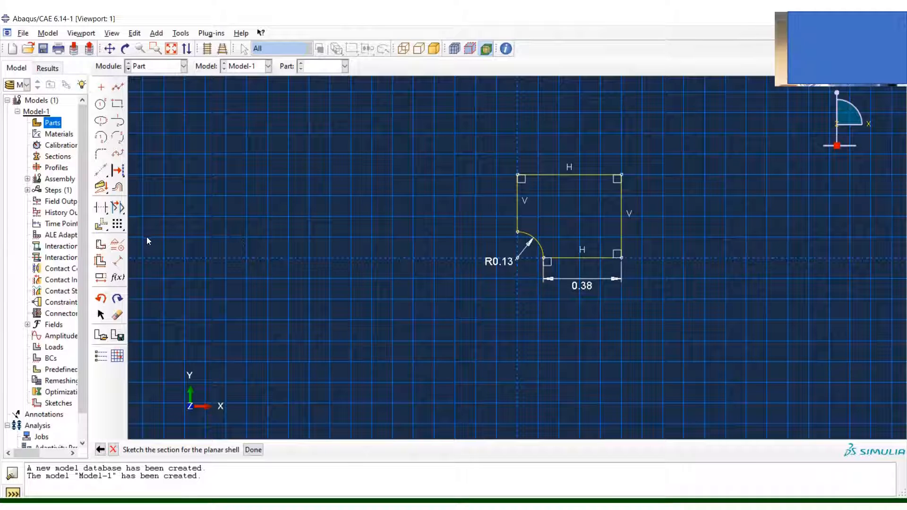
# Dimension the right vertical edge of the profile and set its length to 0.5
pyautogui.click(118, 262)
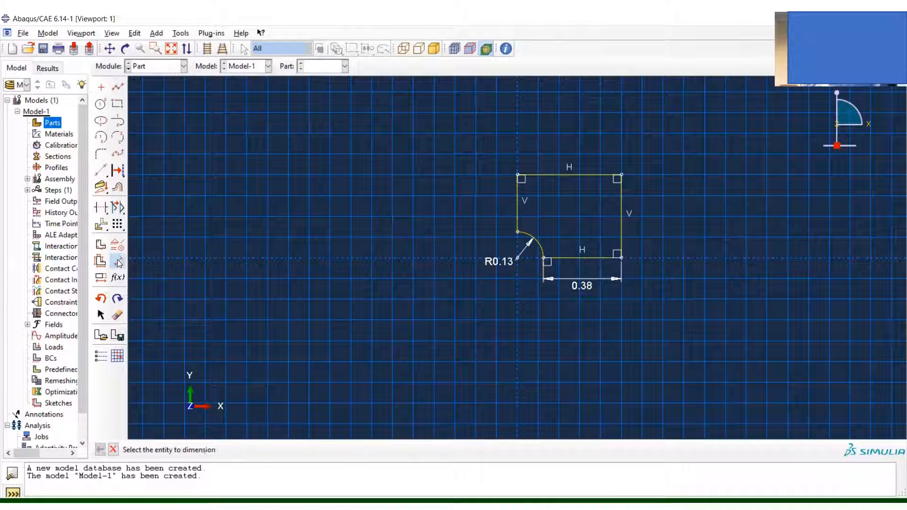
pyautogui.click(623, 225)
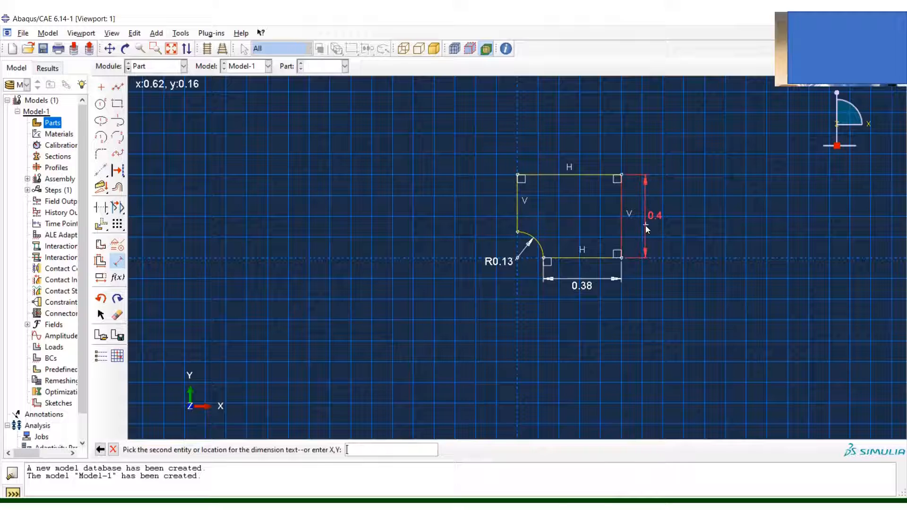
pyautogui.click(645, 225)
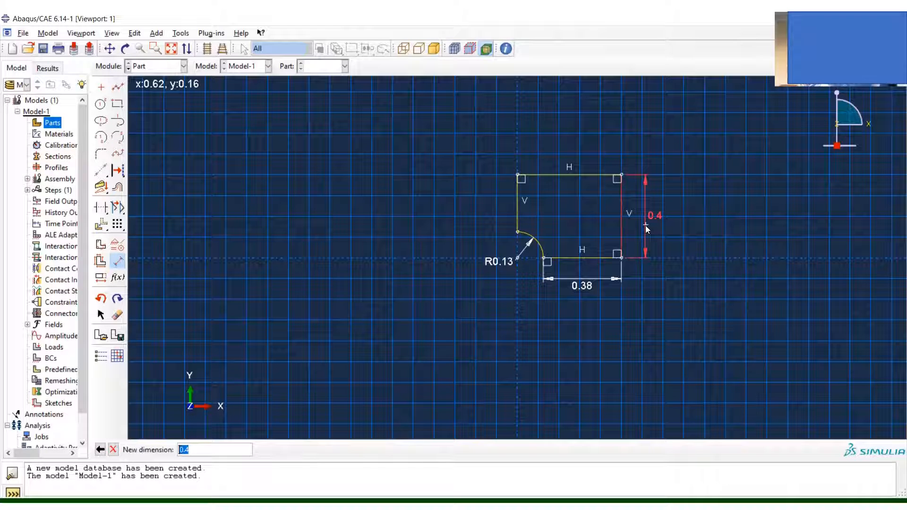
pyautogui.click(219, 451)
pyautogui.press('BackSpace')
pyautogui.press('BackSpace')
pyautogui.write('.5')
pyautogui.press('Return')
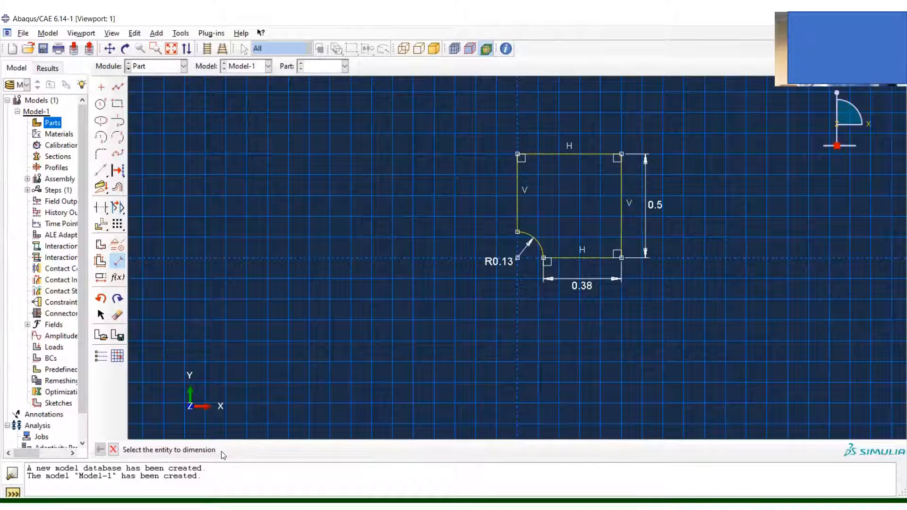
# Dimension the horizontal top edge of the profile at 0.5
pyautogui.click(584, 152)
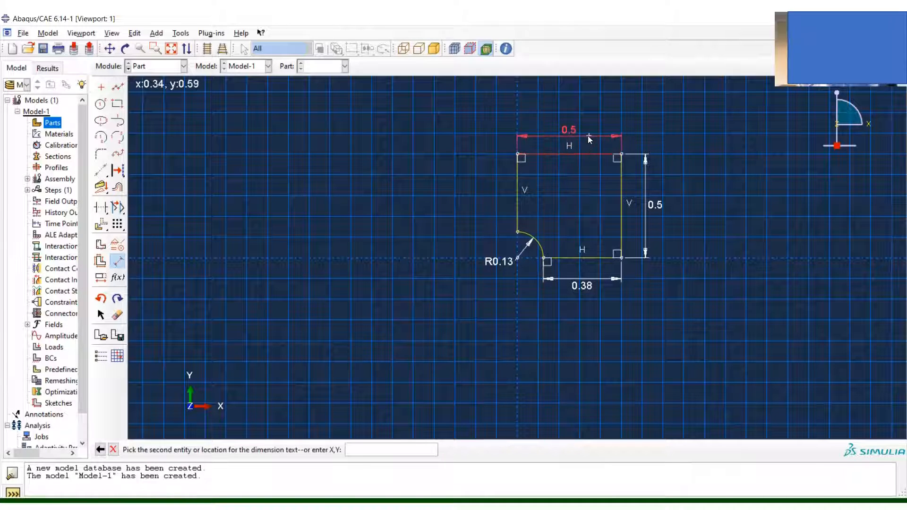
pyautogui.click(588, 135)
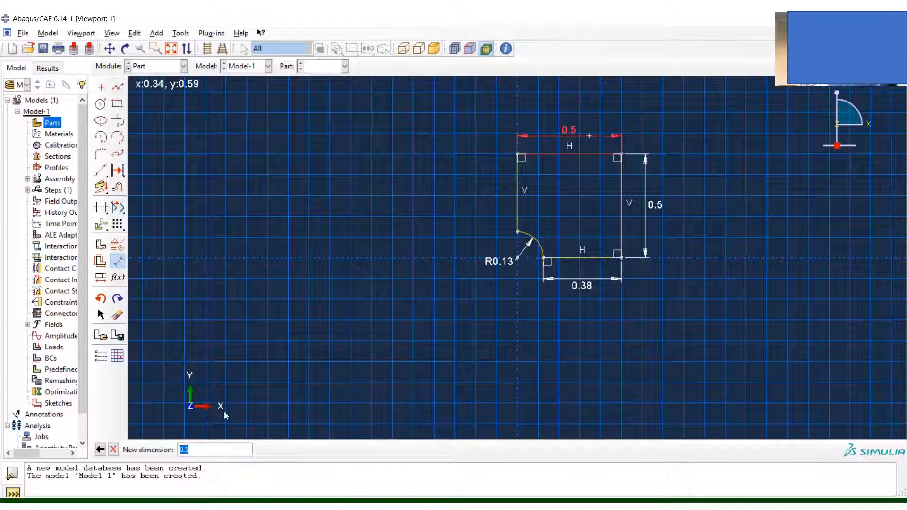
pyautogui.click(226, 451)
pyautogui.press('Return')
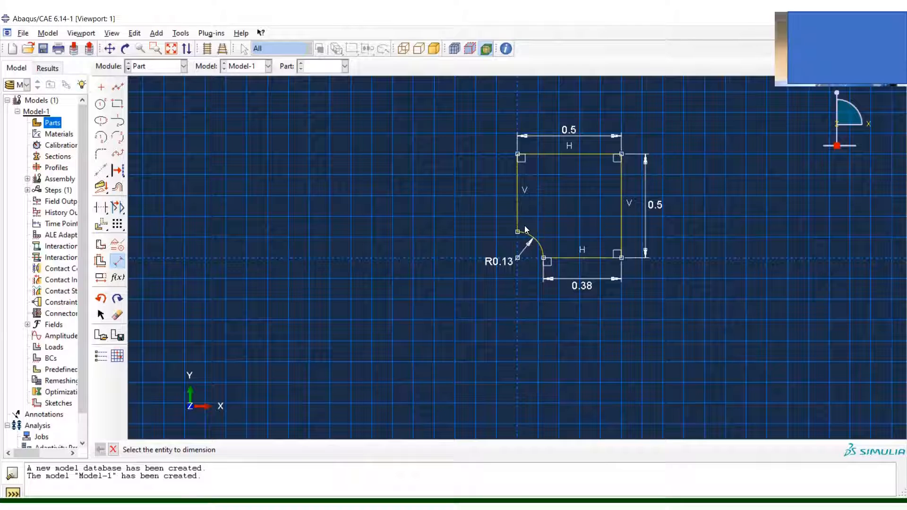
# Dimension the left vertical edge of the profile at 0.375 and try to complete the sketch
pyautogui.click(516, 196)
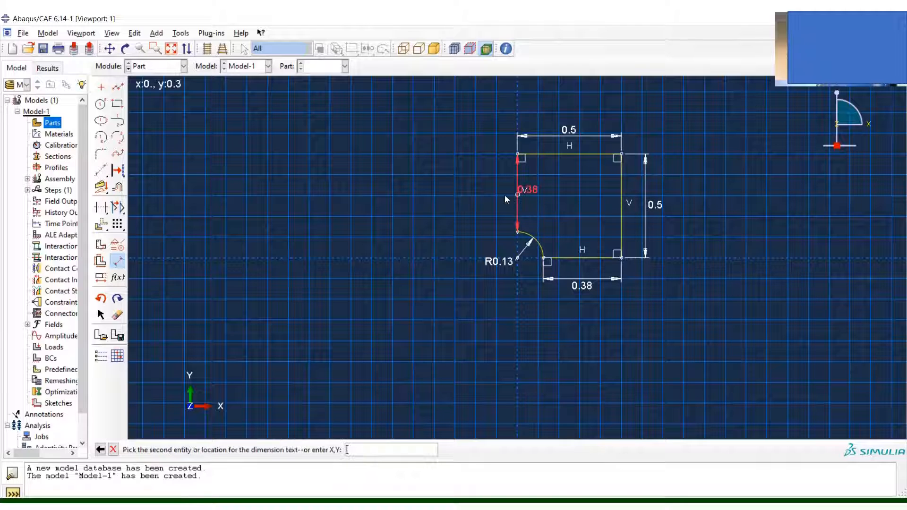
pyautogui.click(500, 195)
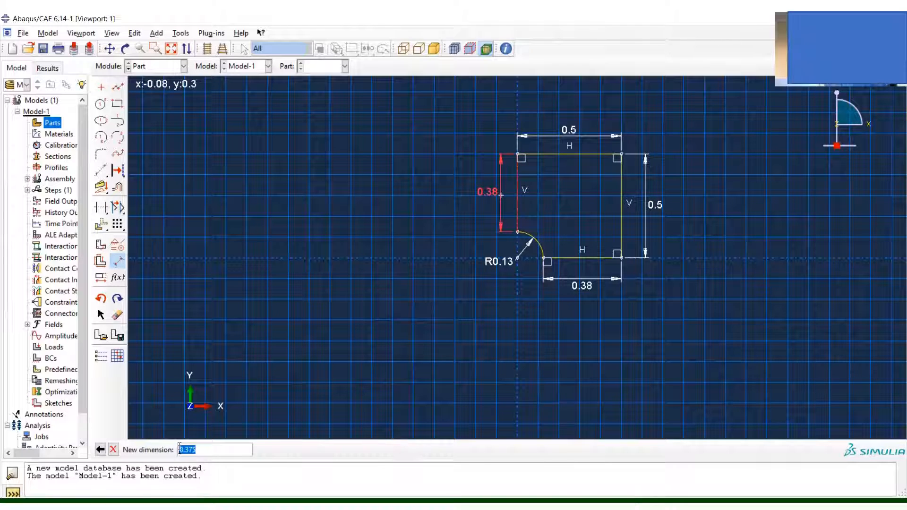
pyautogui.click(208, 447)
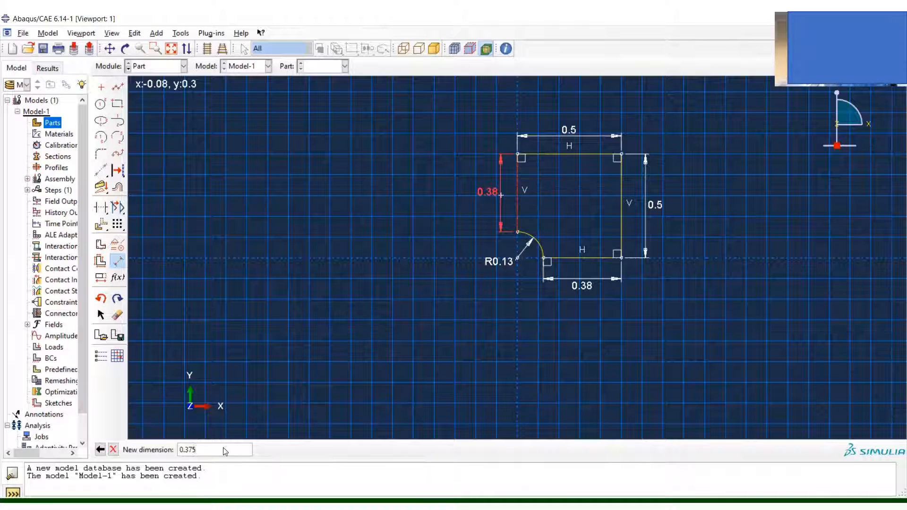
pyautogui.press('Return')
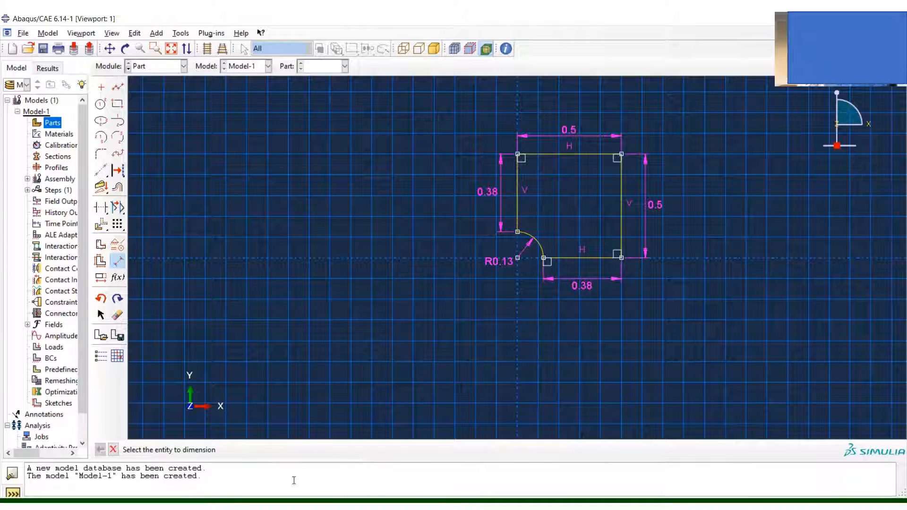
pyautogui.click(113, 450)
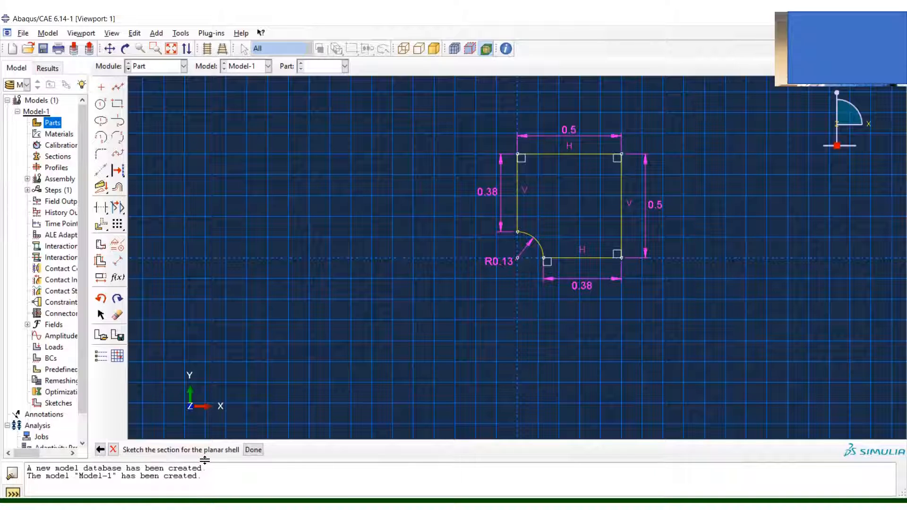
pyautogui.click(254, 450)
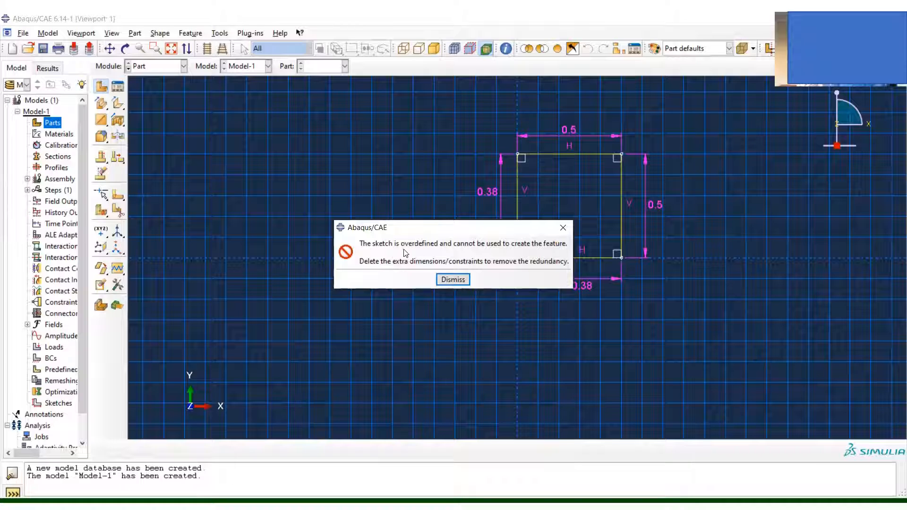
pyautogui.click(452, 284)
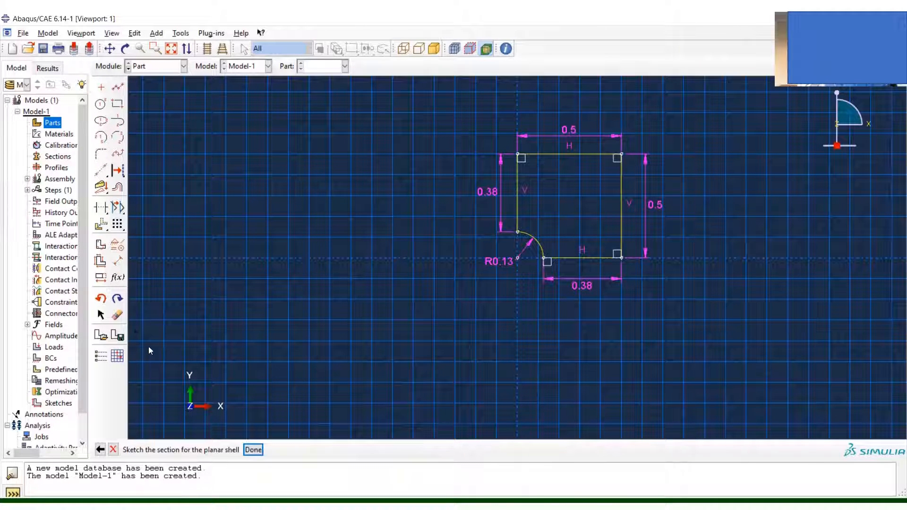
# Delete the redundant length dimension on the left vertical edge and complete the planar shell sketch
pyautogui.click(118, 315)
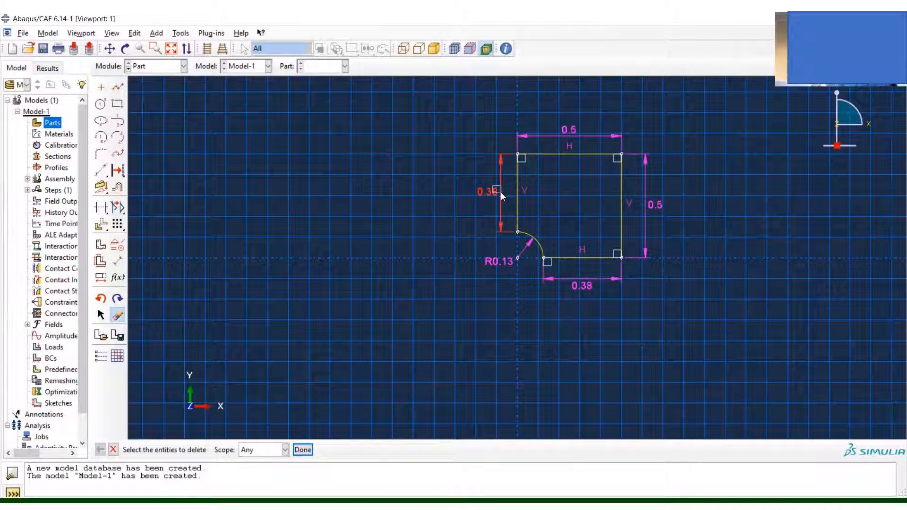
pyautogui.click(305, 450)
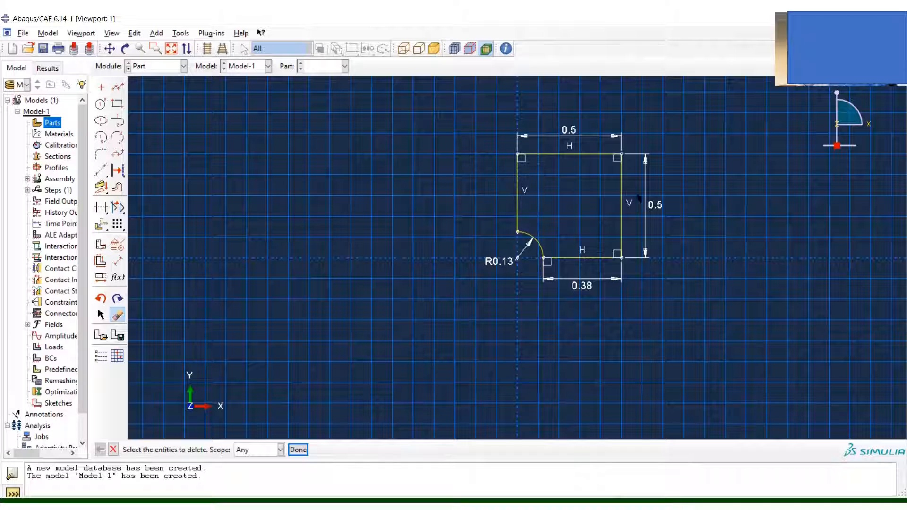
pyautogui.click(645, 169)
pyautogui.click(531, 244)
pyautogui.click(299, 451)
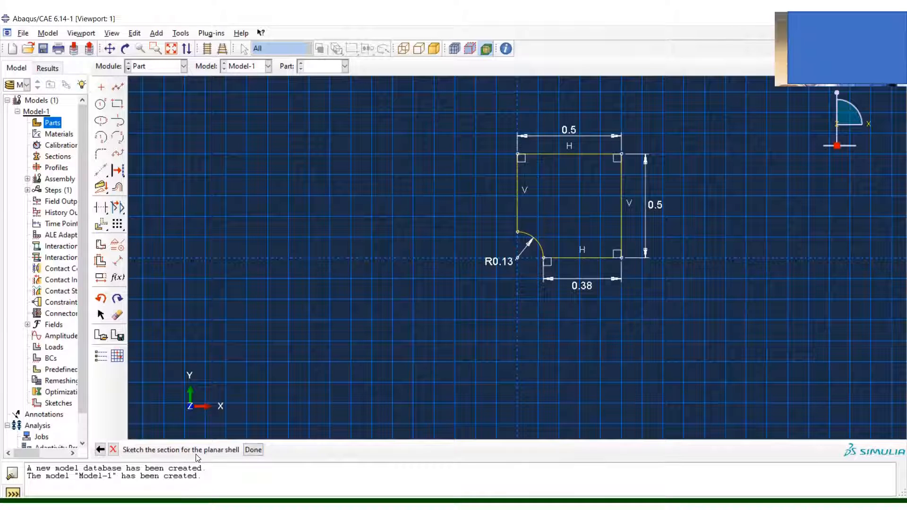
pyautogui.click(253, 450)
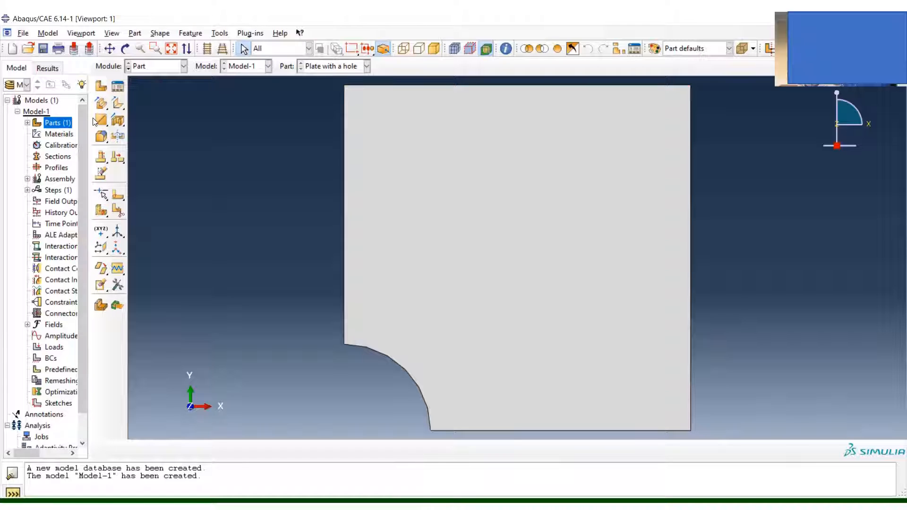
# Start a new material named Material-1 and add isotropic elastic behavior to it
pyautogui.moveTo(89, 123); pyautogui.dragTo(127, 126)
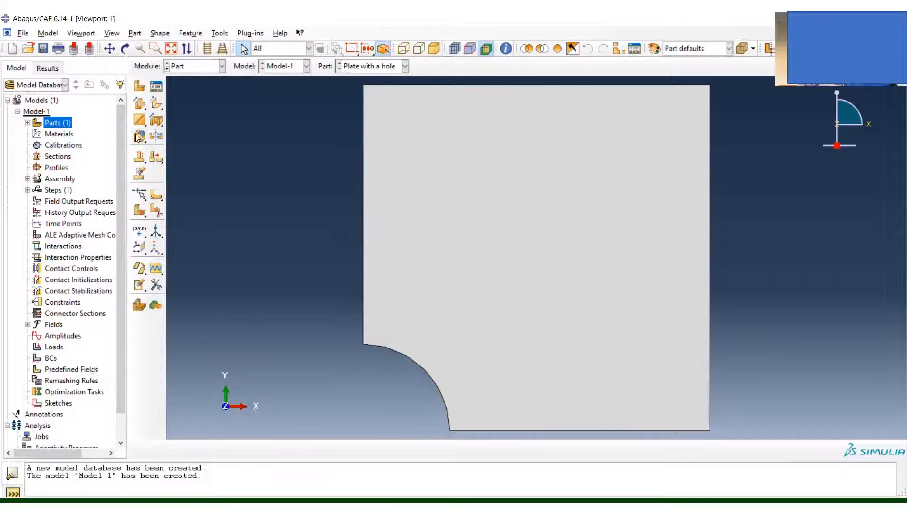
pyautogui.doubleClick(62, 135)
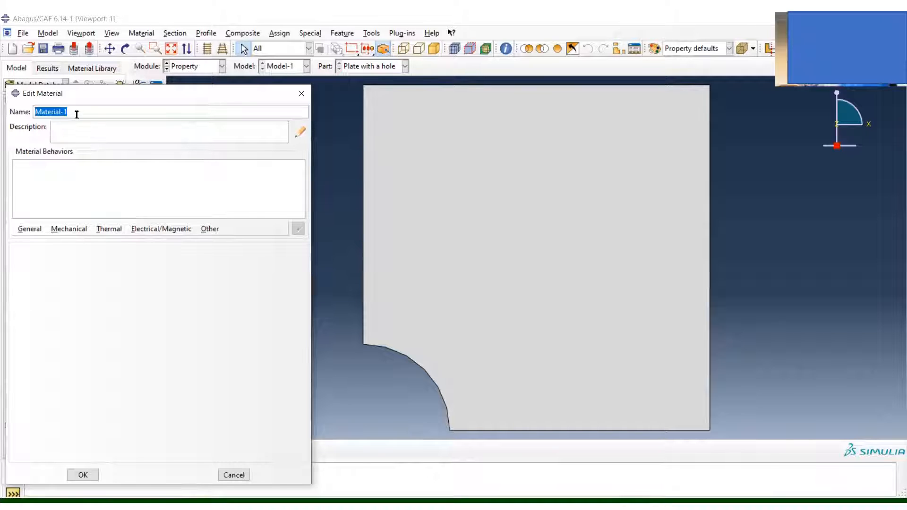
pyautogui.click(70, 230)
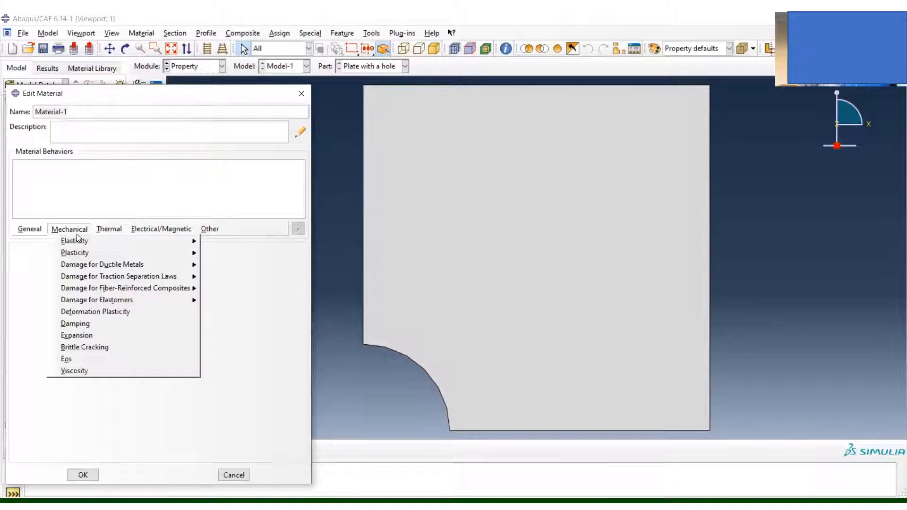
pyautogui.moveTo(87, 241)
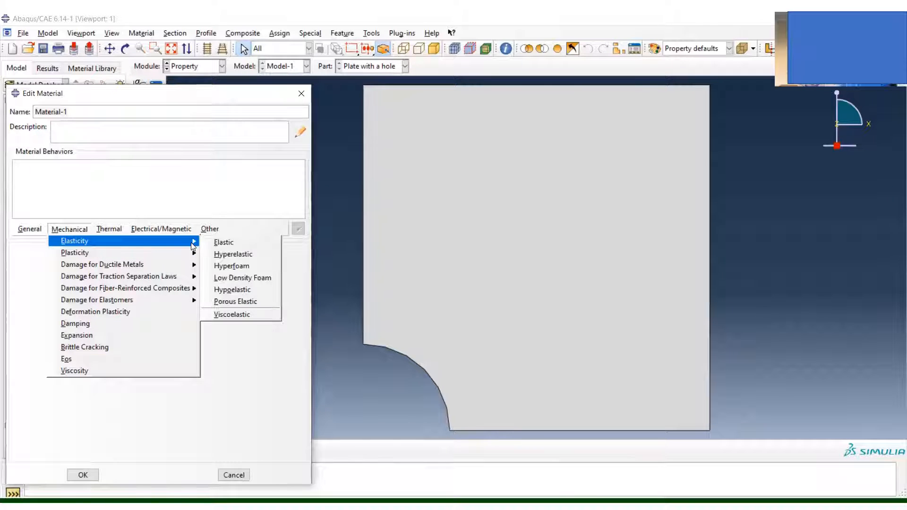
pyautogui.click(233, 243)
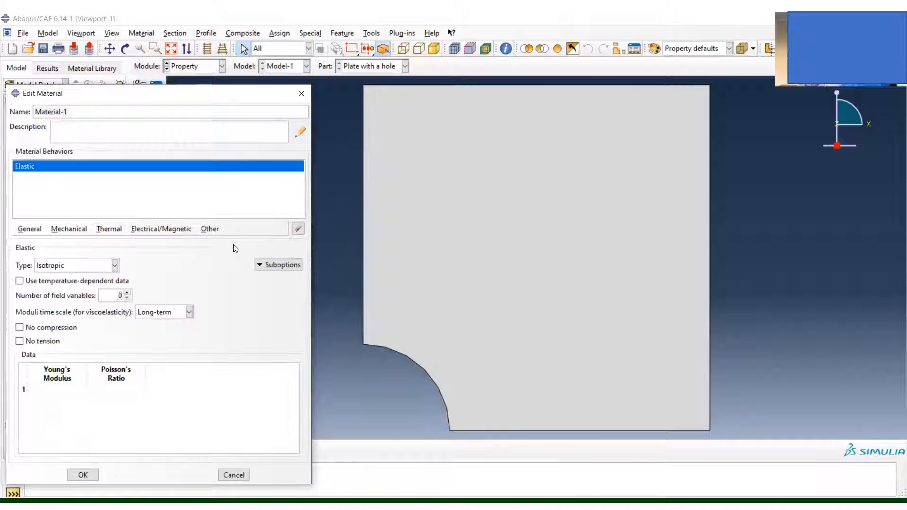
# Set the material's Young's modulus to 203e9 and Poisson's ratio to 0.3, and save the material
pyautogui.click(56, 392)
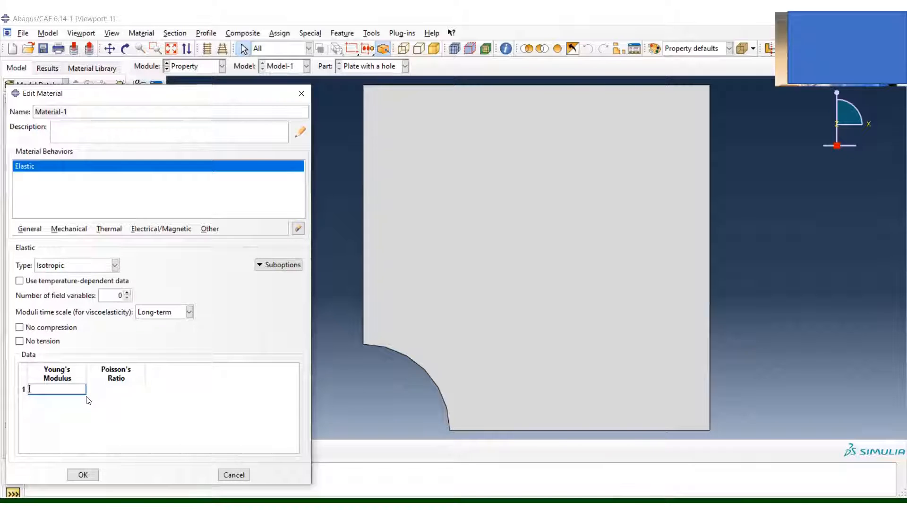
pyautogui.write('203')
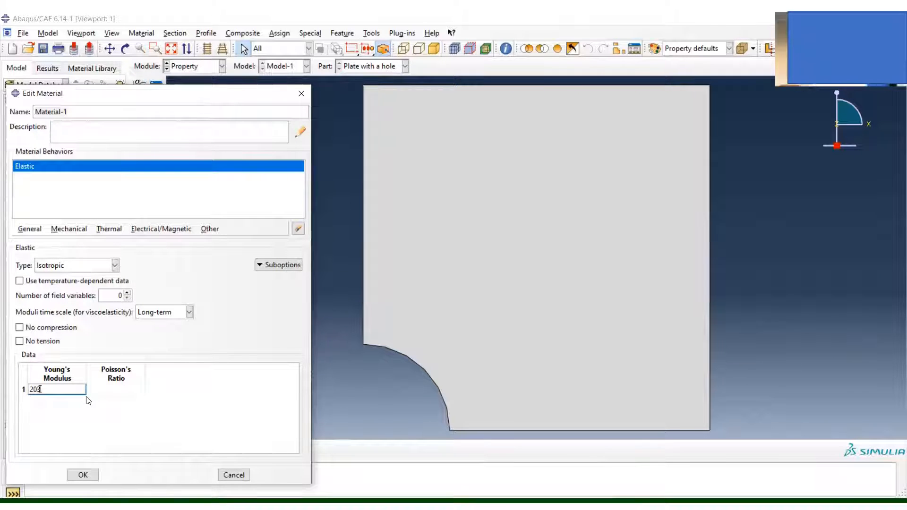
pyautogui.write('e9')
pyautogui.click(123, 389)
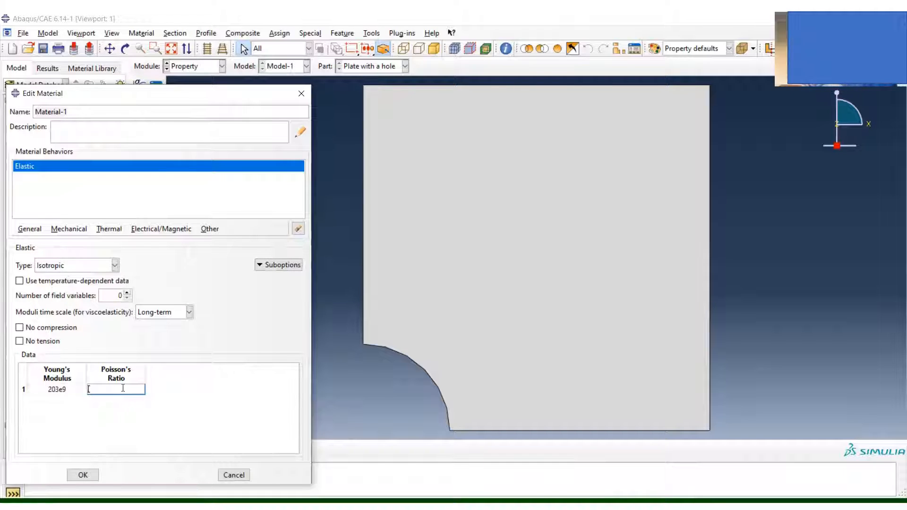
pyautogui.write('0.3')
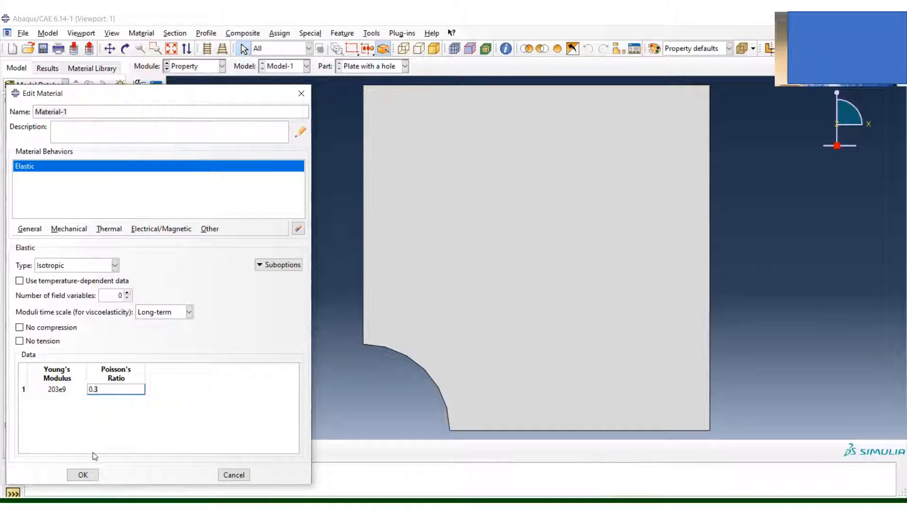
pyautogui.click(84, 476)
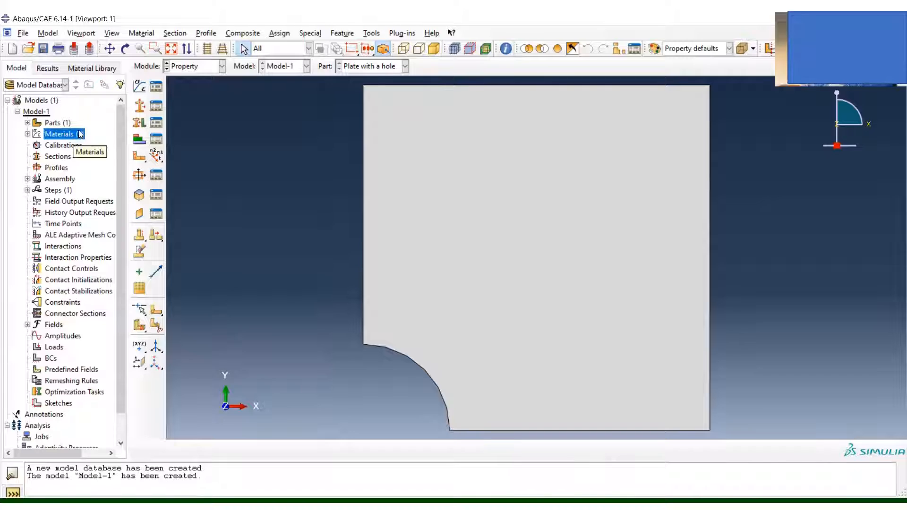
# Create the homogeneous solid section Section-1 using Material-1, with plane stress/strain thickness enabled at 1
pyautogui.doubleClick(57, 157)
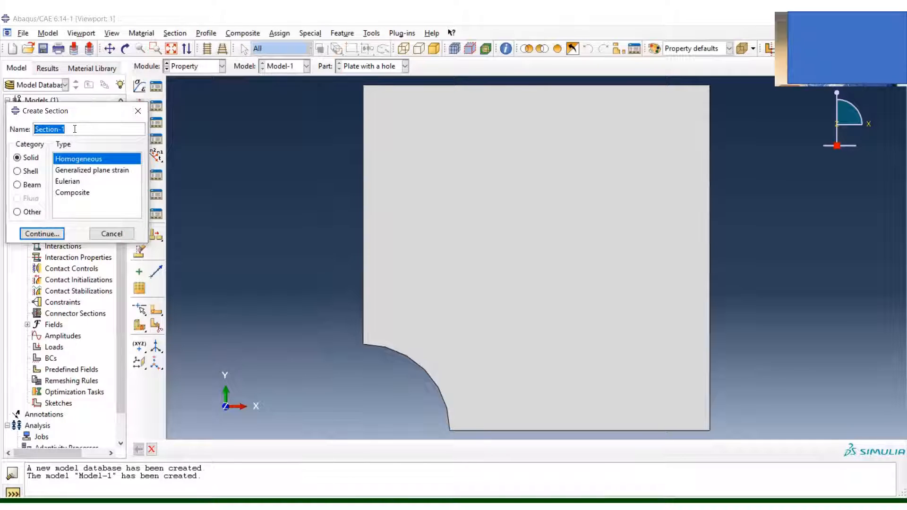
pyautogui.click(65, 128)
pyautogui.press('BackSpace')
pyautogui.write('1')
pyautogui.click(42, 233)
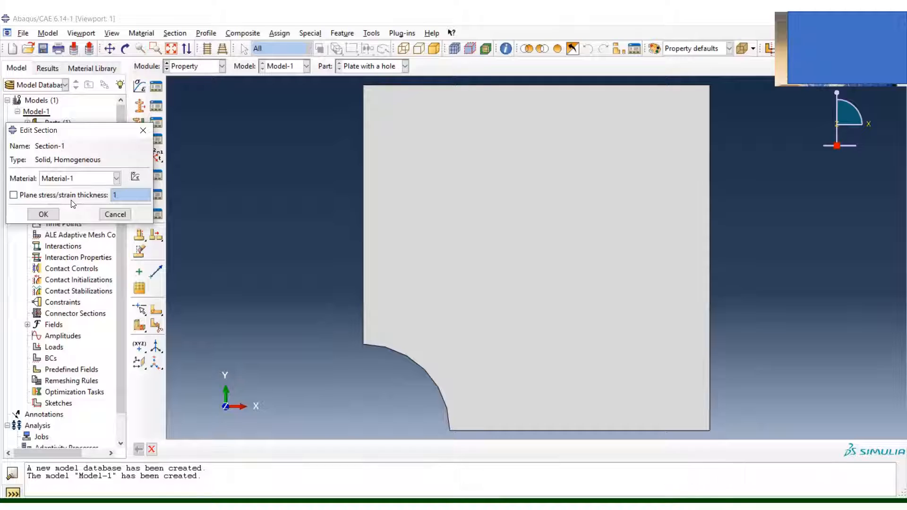
pyautogui.click(14, 195)
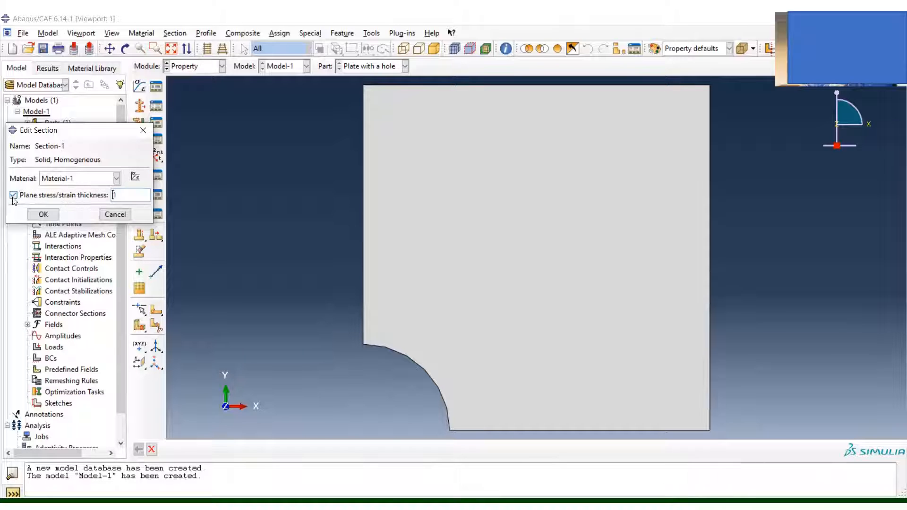
pyautogui.click(48, 218)
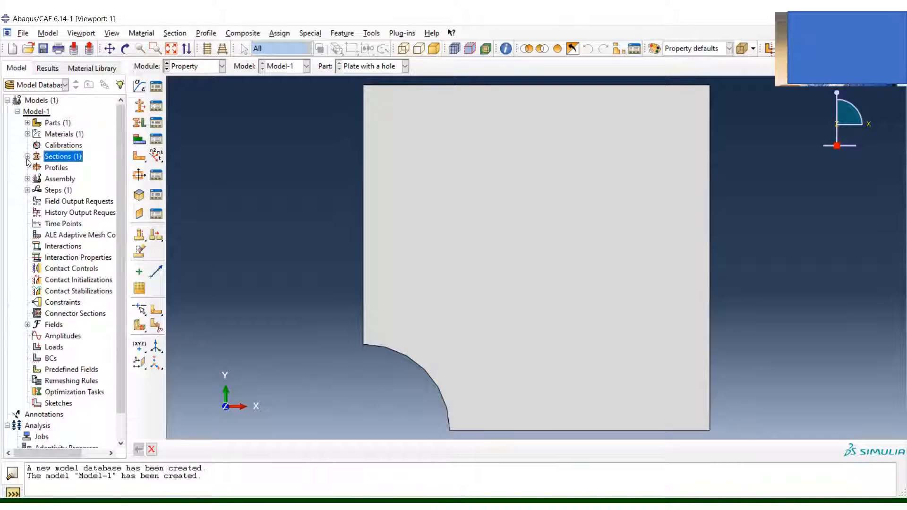
# Assign Section-1 to the whole plate face without creating a set, taking the thickness from the section
pyautogui.click(27, 123)
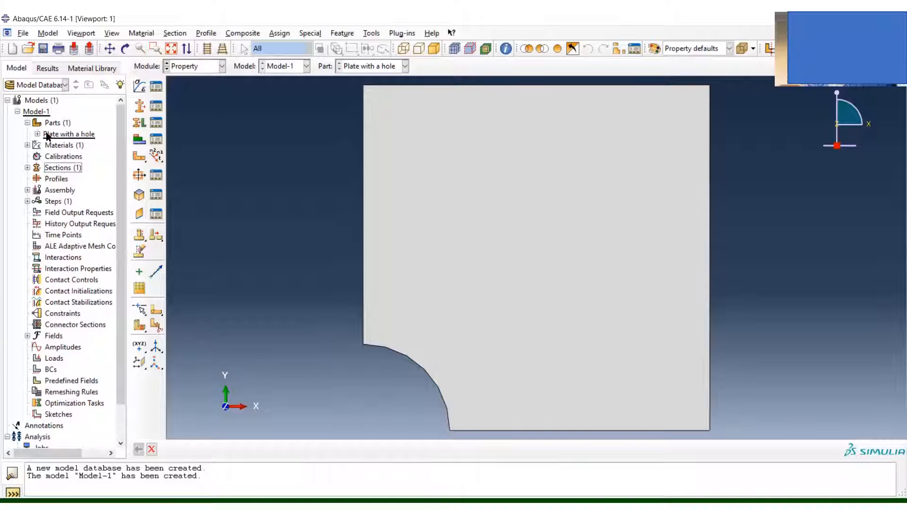
pyautogui.click(38, 134)
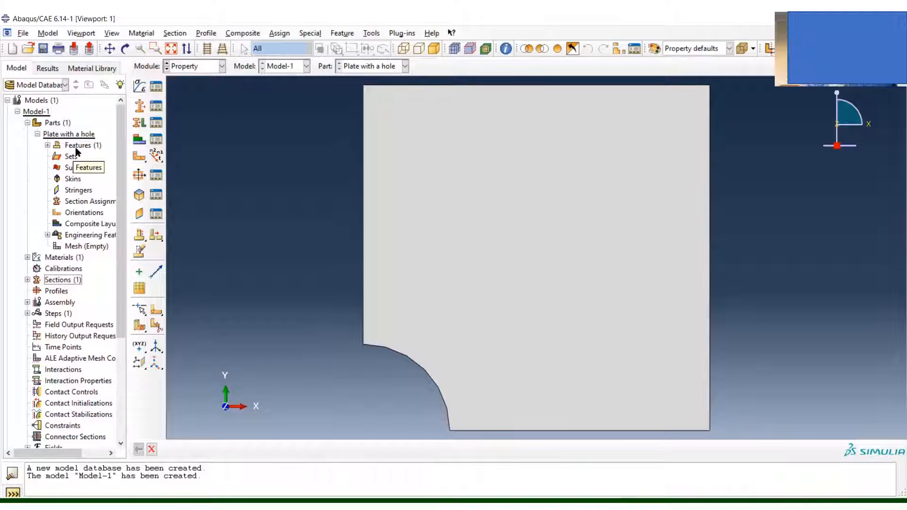
pyautogui.click(90, 202)
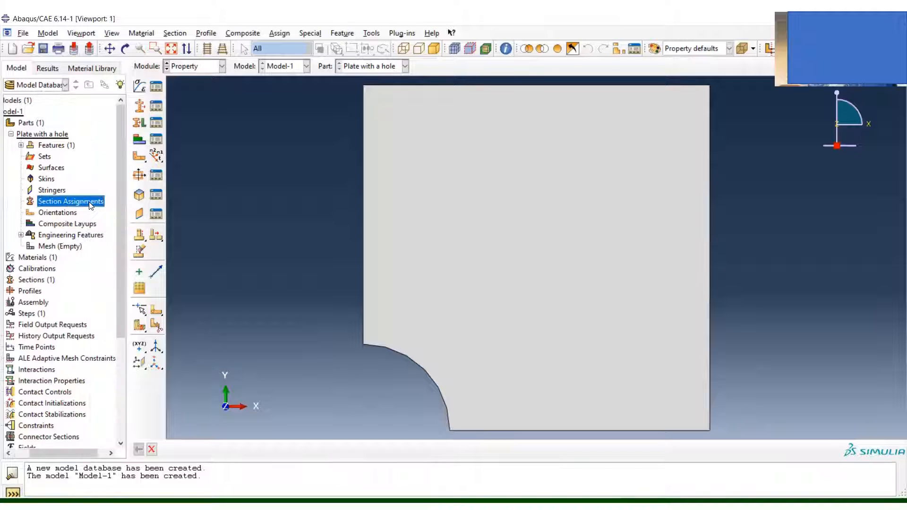
pyautogui.doubleClick(90, 202)
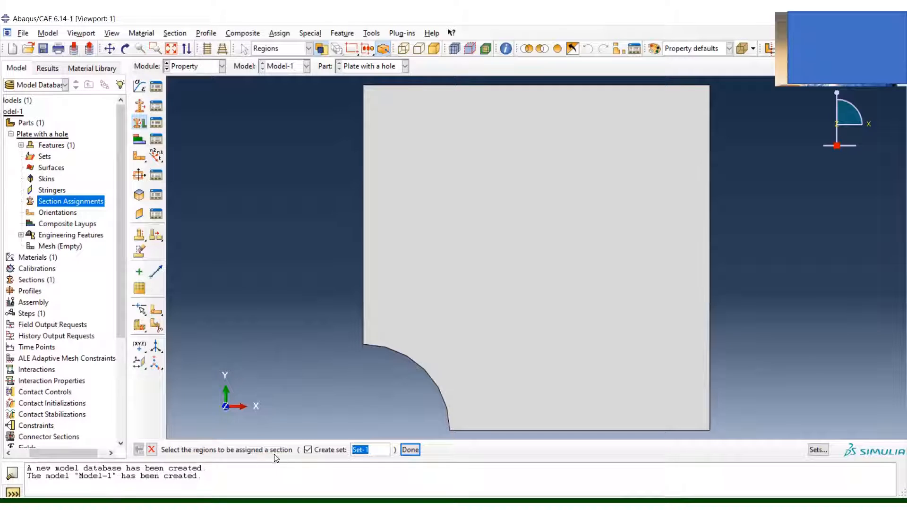
pyautogui.click(308, 450)
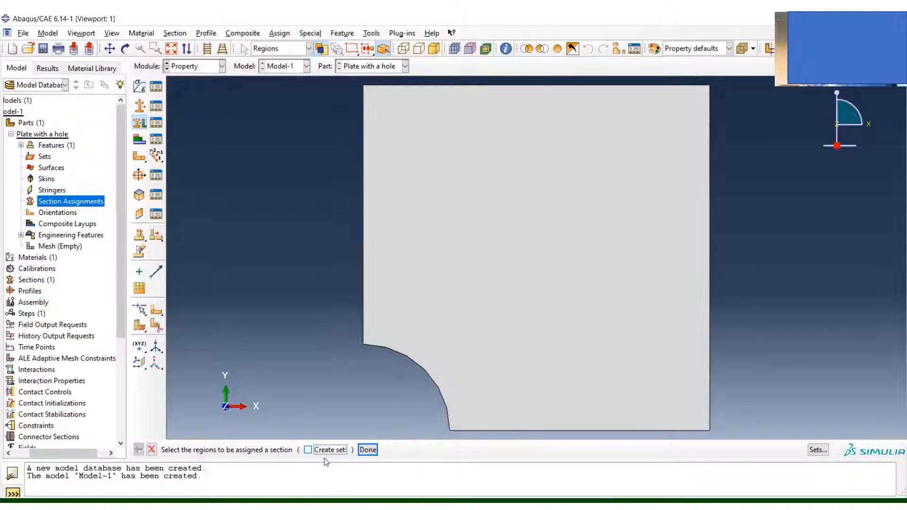
pyautogui.click(437, 264)
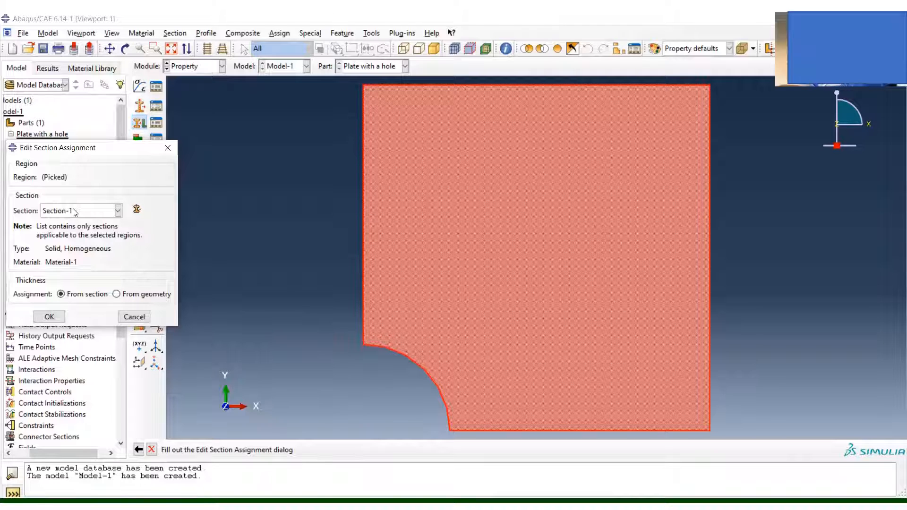
pyautogui.click(52, 319)
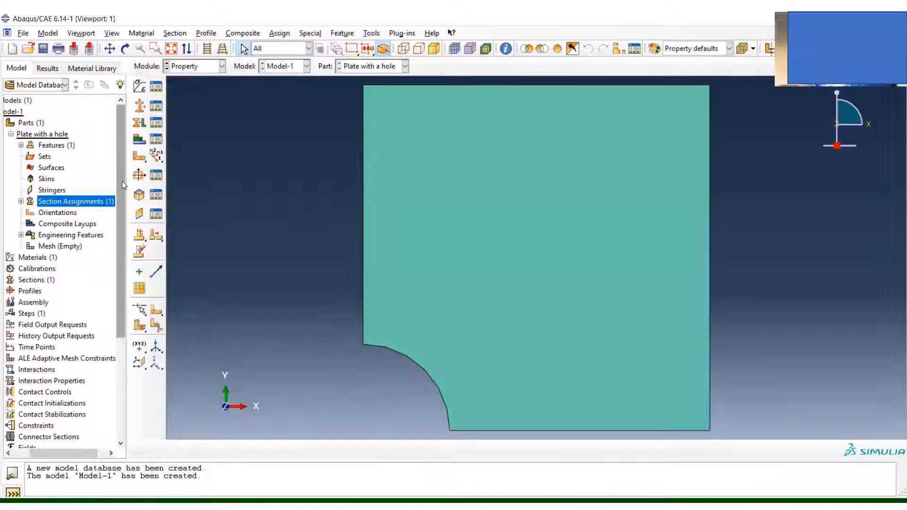
# Save the model database as "Plate with a hole" in the AbaqusWork directory
pyautogui.moveTo(125, 179); pyautogui.dragTo(131, 180)
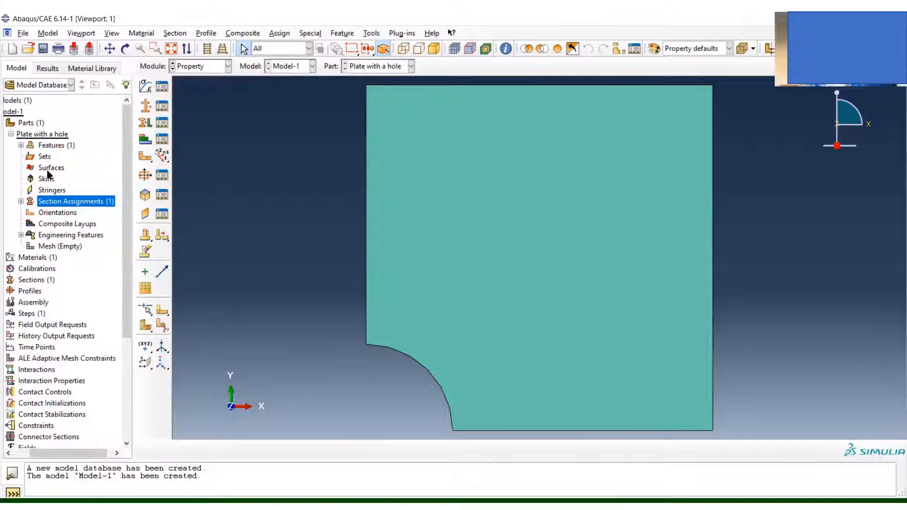
pyautogui.click(10, 134)
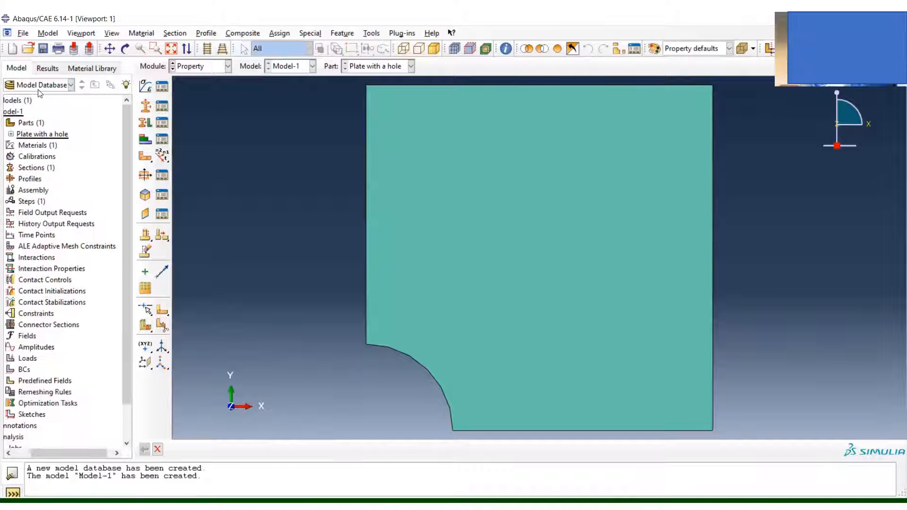
pyautogui.click(22, 34)
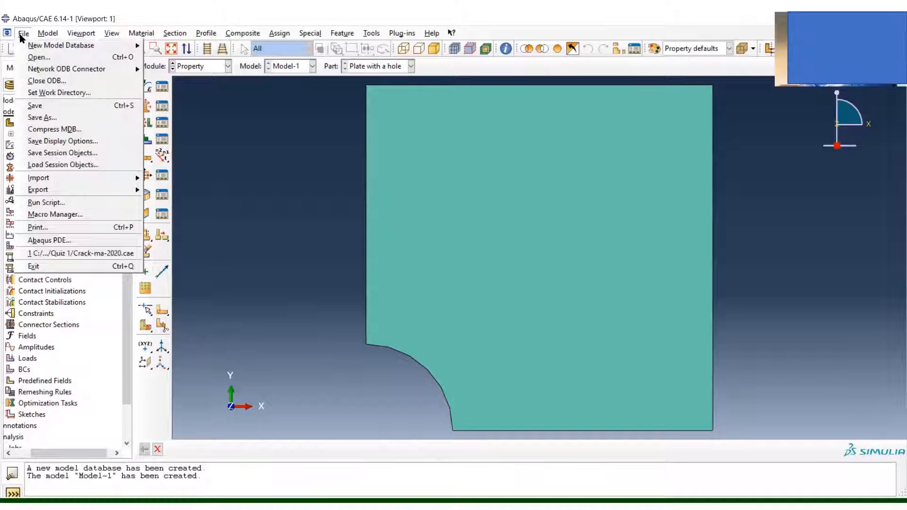
pyautogui.click(70, 106)
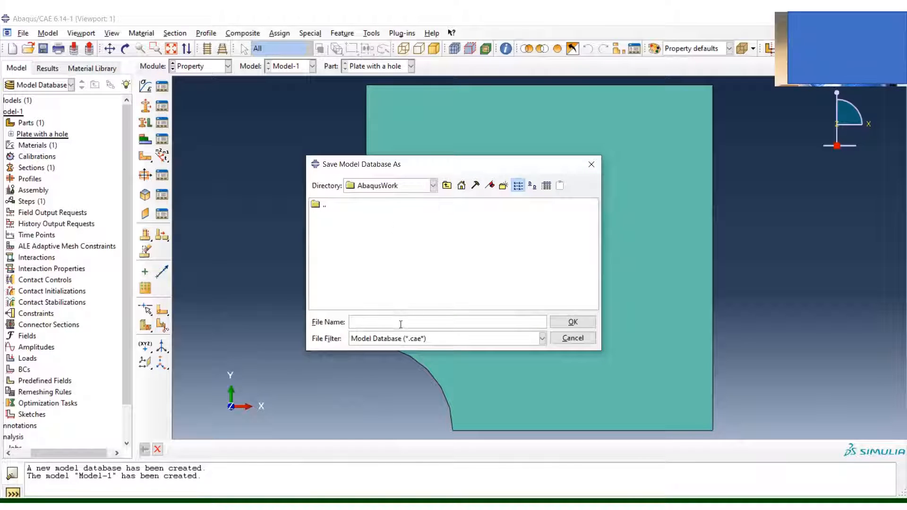
pyautogui.write('Plate with a hole')
pyautogui.click(572, 322)
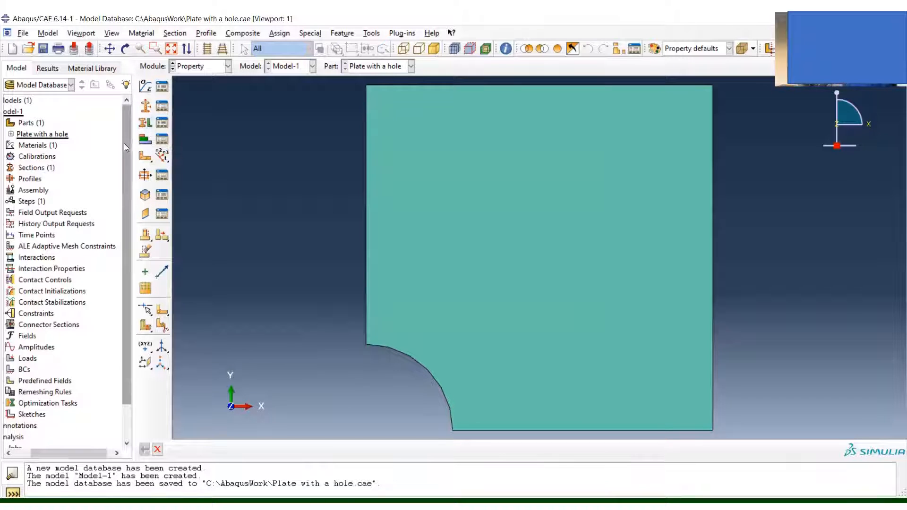
# Add an independent (mesh on instance) instance of the Plate with a hole part to the assembly
pyautogui.moveTo(78, 449); pyautogui.dragTo(61, 450)
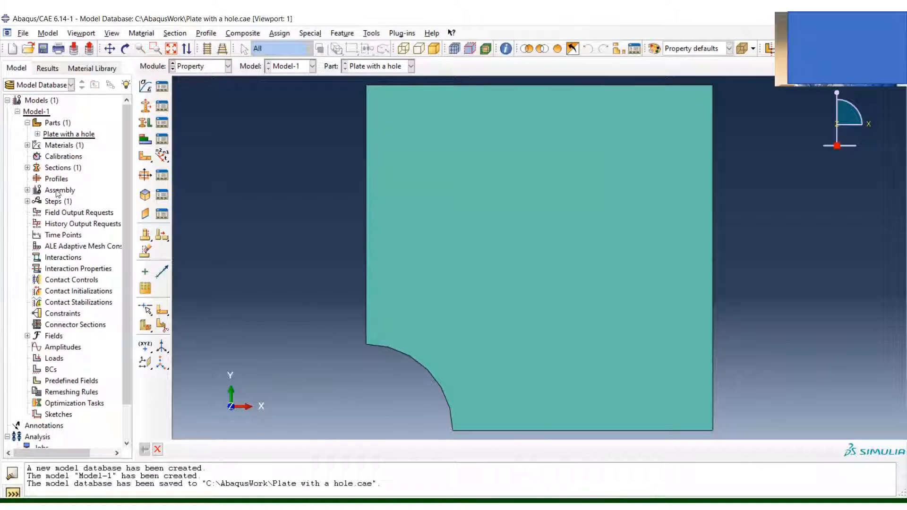
pyautogui.click(28, 190)
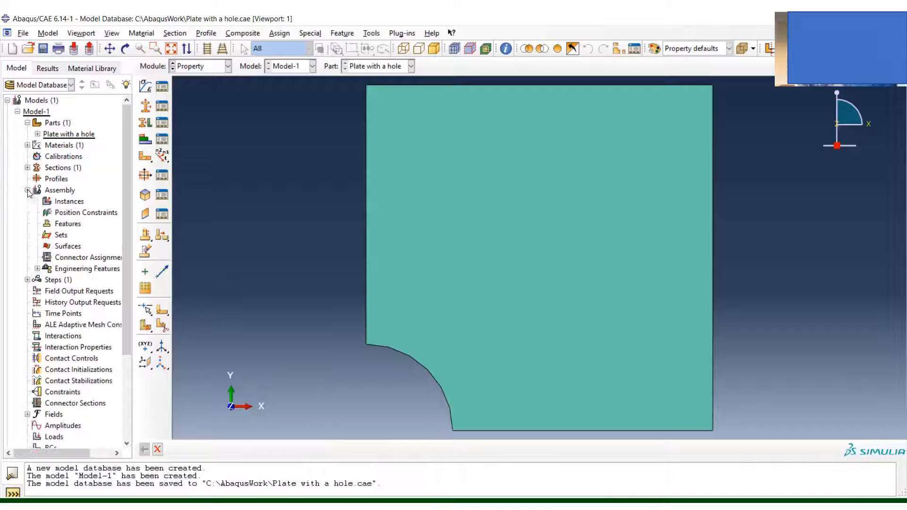
pyautogui.doubleClick(69, 202)
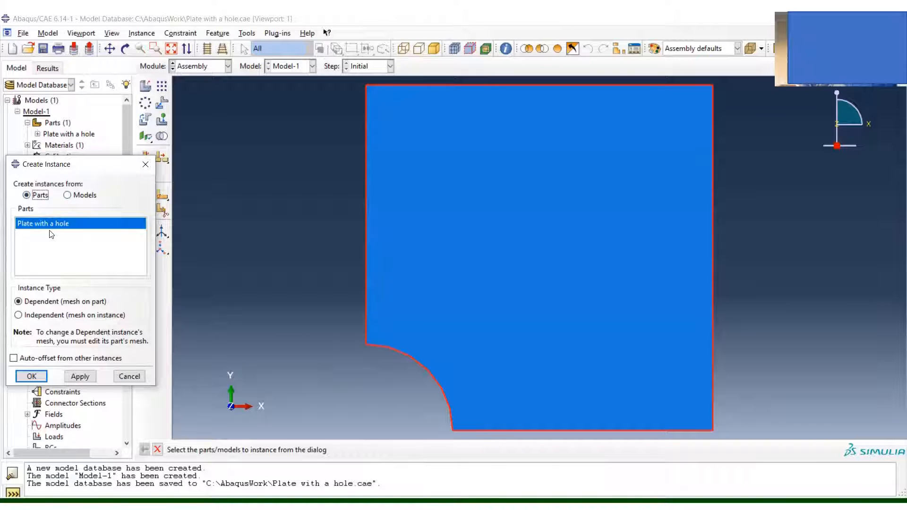
pyautogui.click(38, 316)
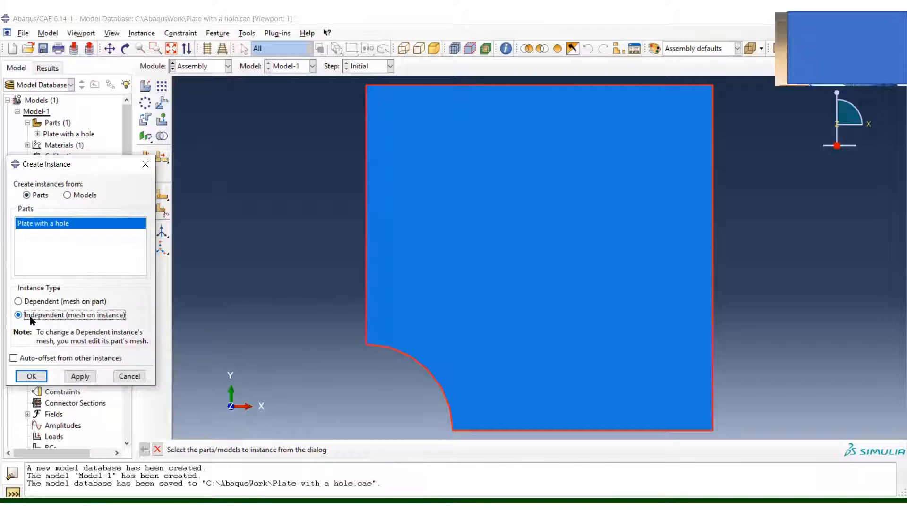
pyautogui.click(32, 376)
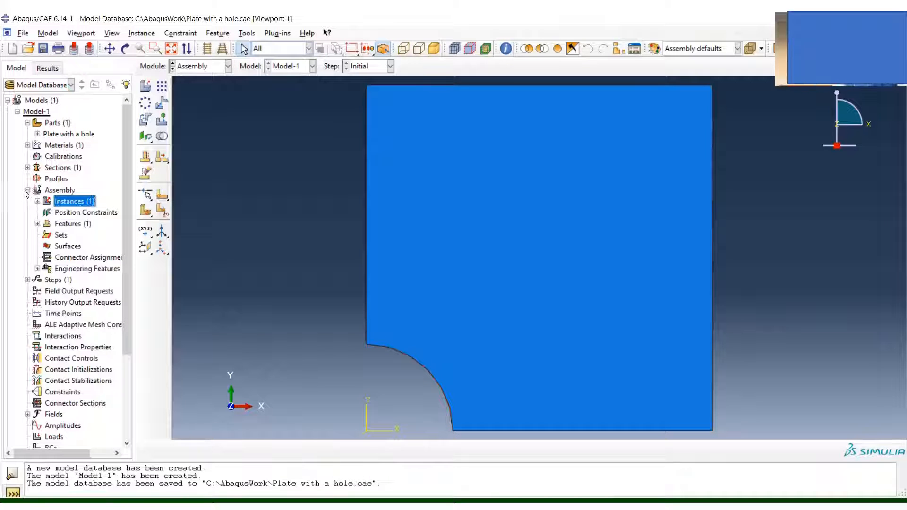
pyautogui.click(28, 192)
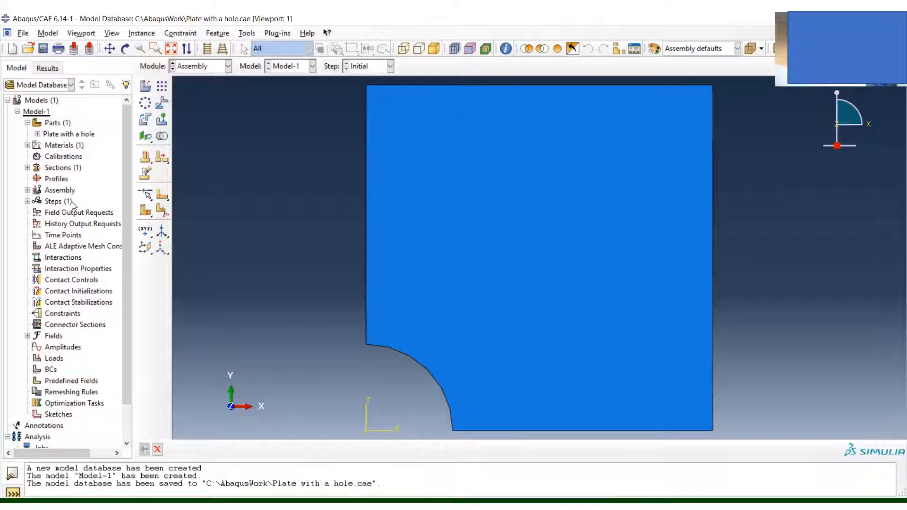
# Create a Static, General analysis step after Initial, with a time period of 1 and Nlgeom turned on
pyautogui.click(27, 202)
pyautogui.moveTo(61, 214)
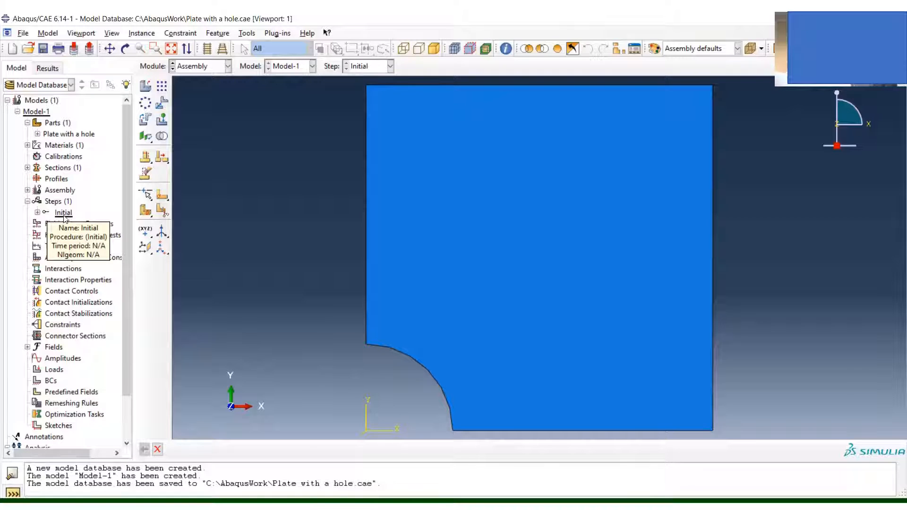
pyautogui.click(55, 202)
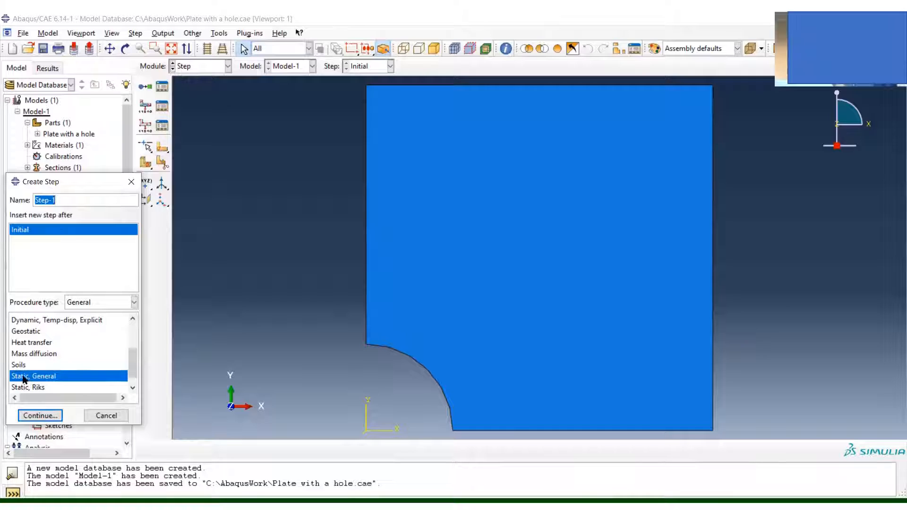
pyautogui.click(41, 417)
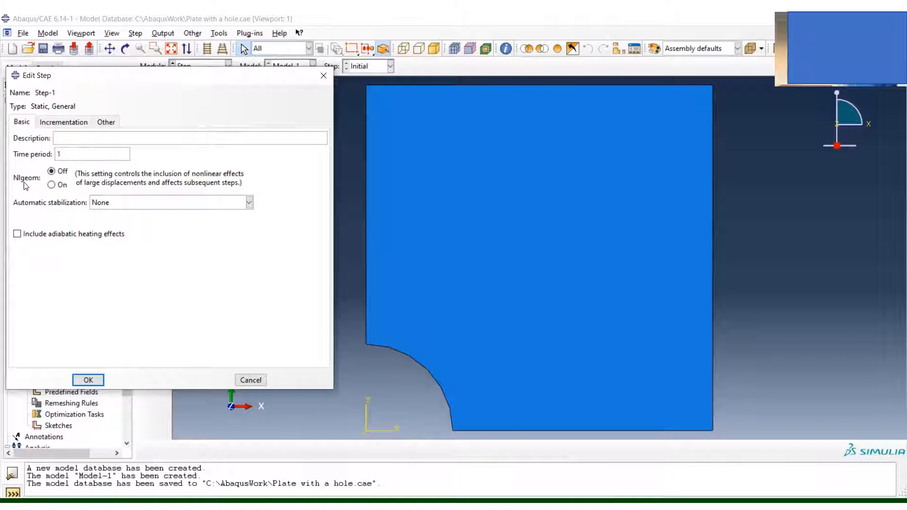
pyautogui.click(58, 185)
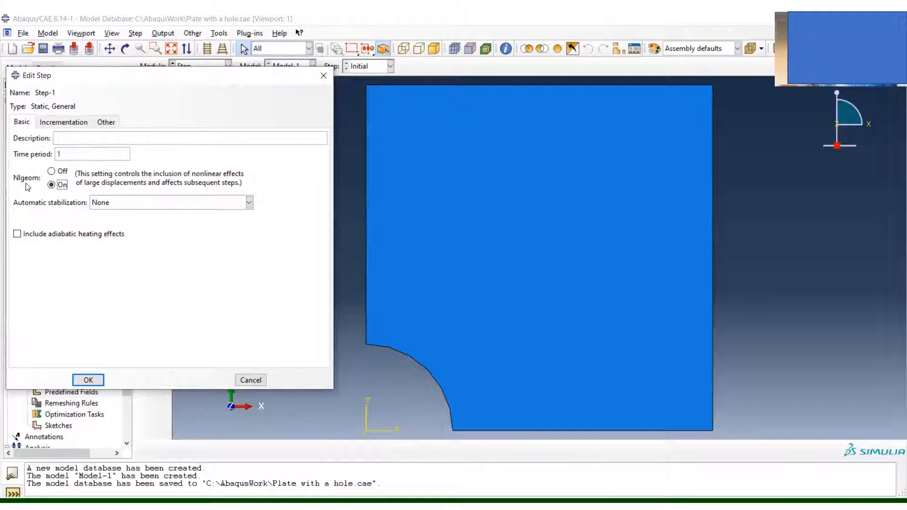
pyautogui.click(86, 380)
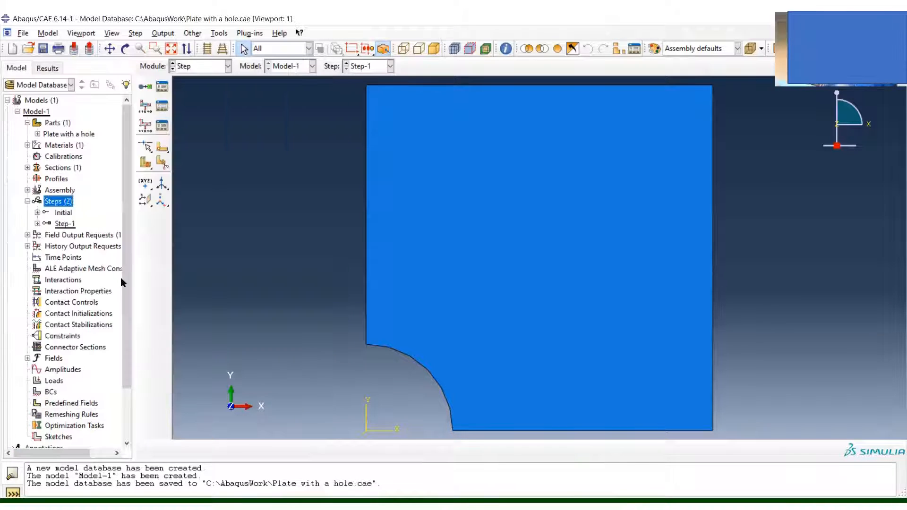
# Create a Displacement/Rotation boundary condition in Step-1 on the plate's bottom edge, fixing U2 at 0
pyautogui.moveTo(124, 277); pyautogui.dragTo(125, 313)
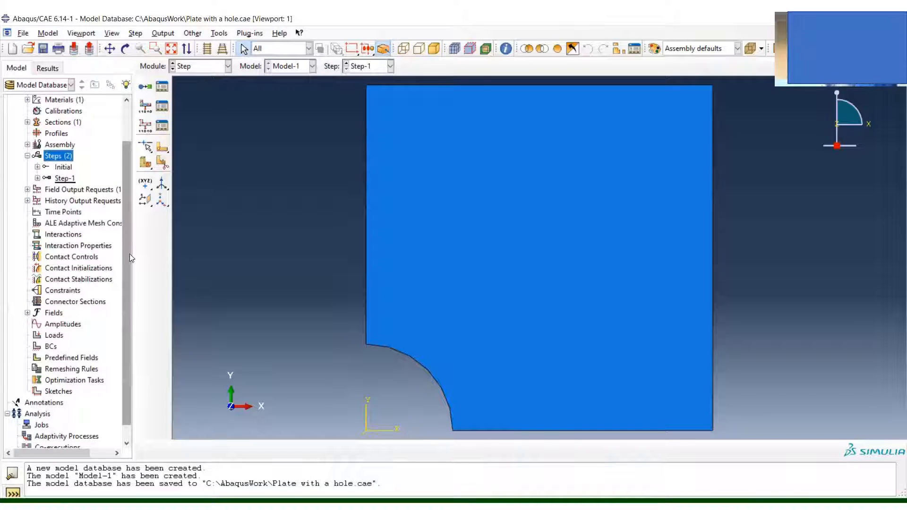
pyautogui.moveTo(132, 256); pyautogui.dragTo(144, 257)
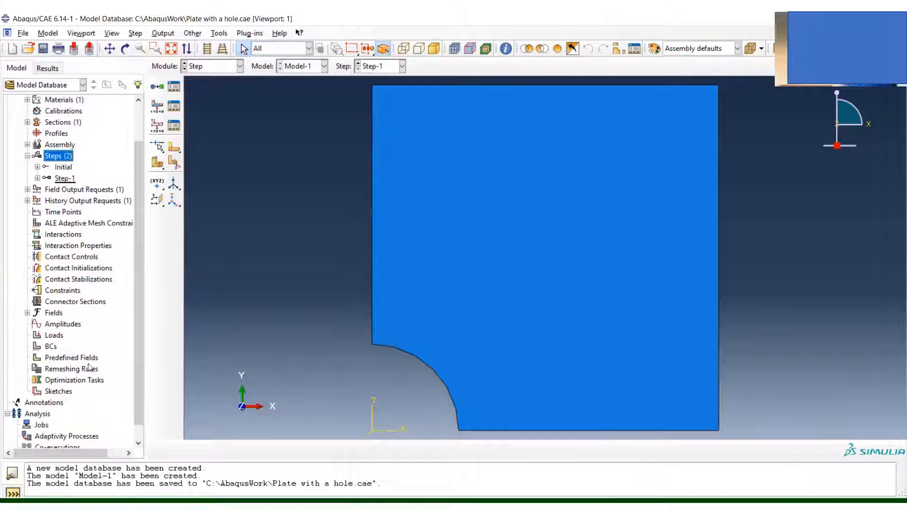
pyautogui.doubleClick(51, 346)
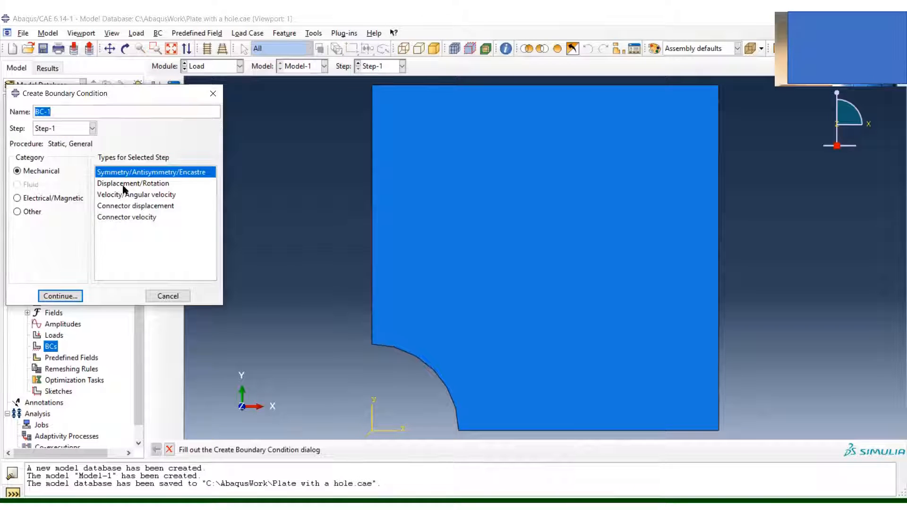
pyautogui.click(127, 184)
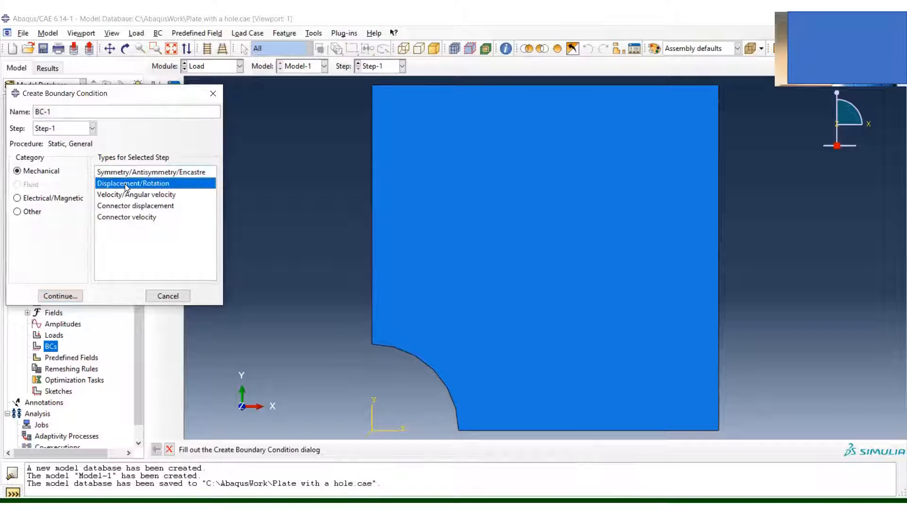
pyautogui.click(63, 296)
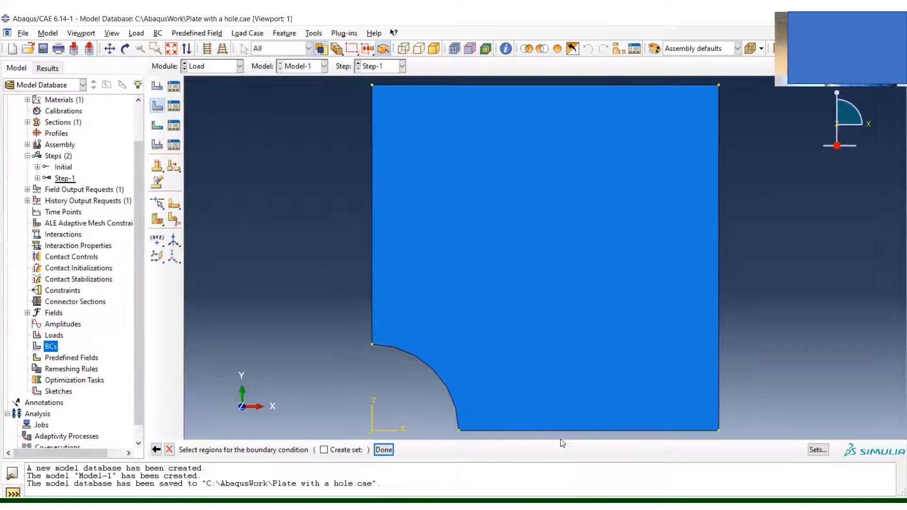
pyautogui.click(573, 430)
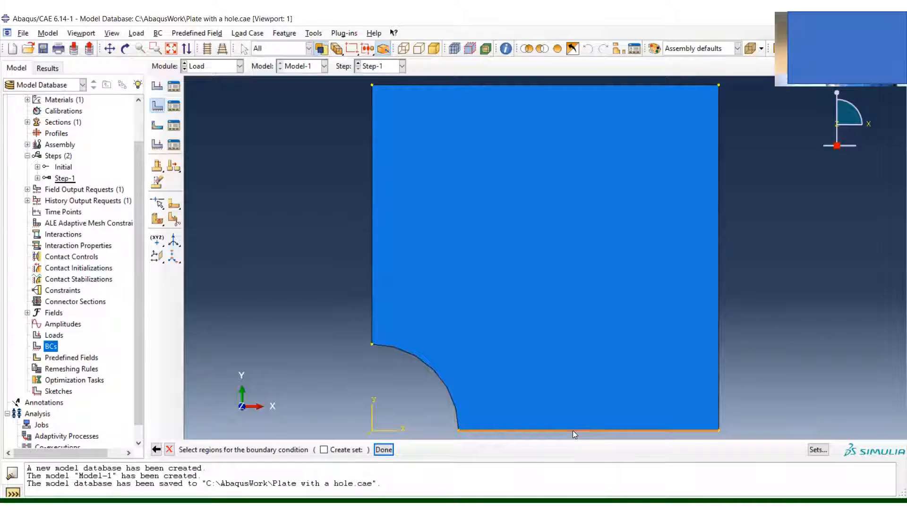
pyautogui.click(384, 450)
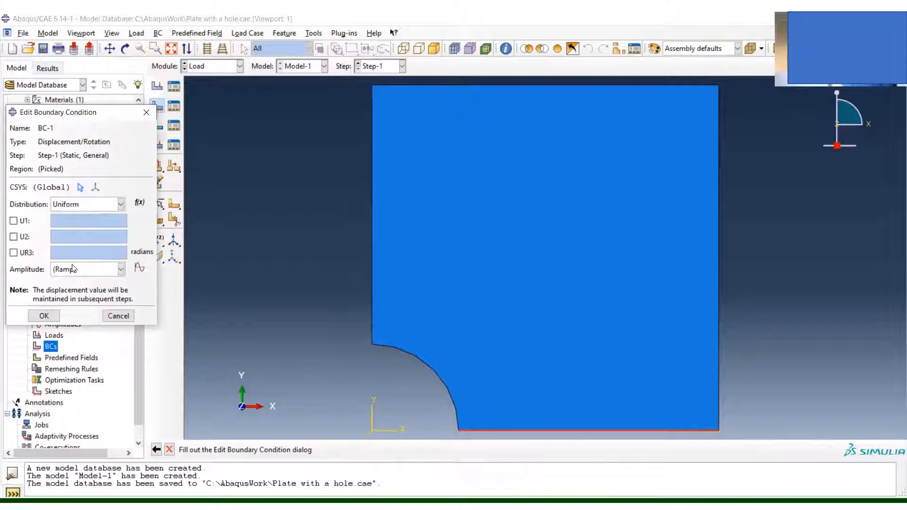
pyautogui.click(13, 237)
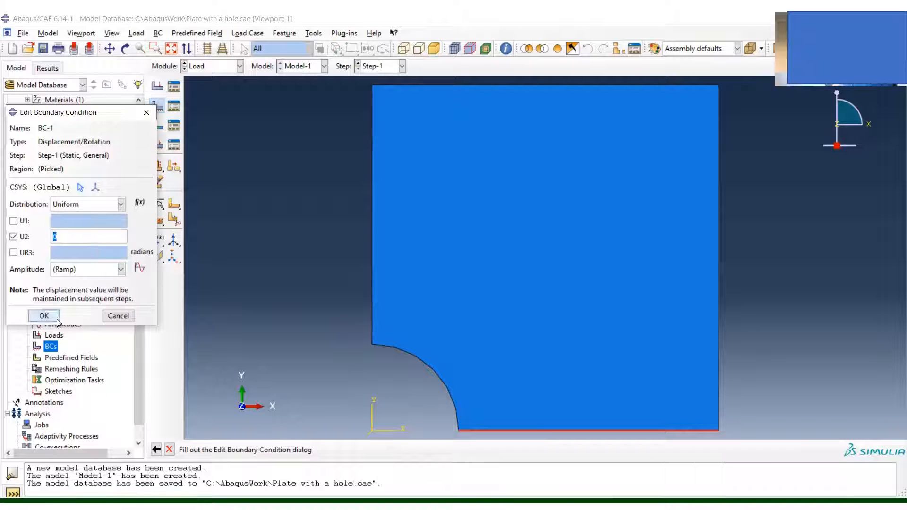
pyautogui.click(47, 319)
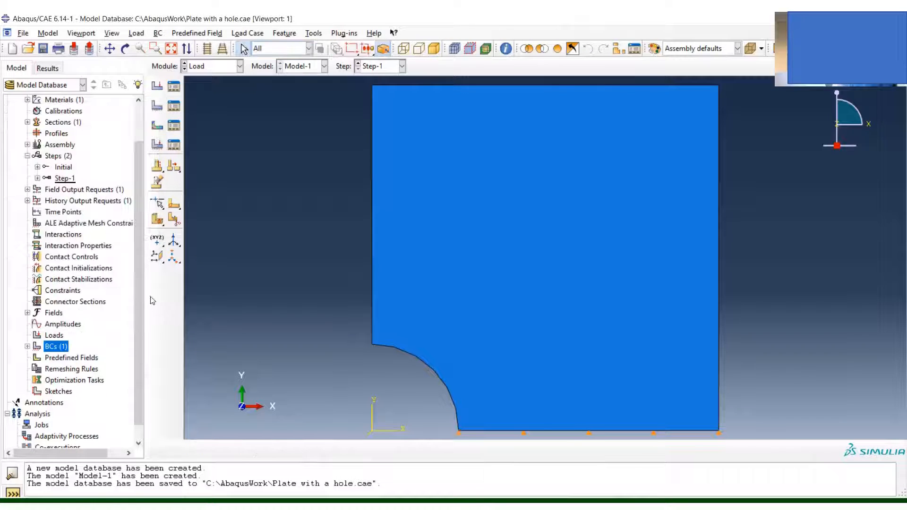
# Create a second Displacement/Rotation boundary condition in Step-1 on the plate's left edge, fixing U1 at 0
pyautogui.doubleClick(59, 347)
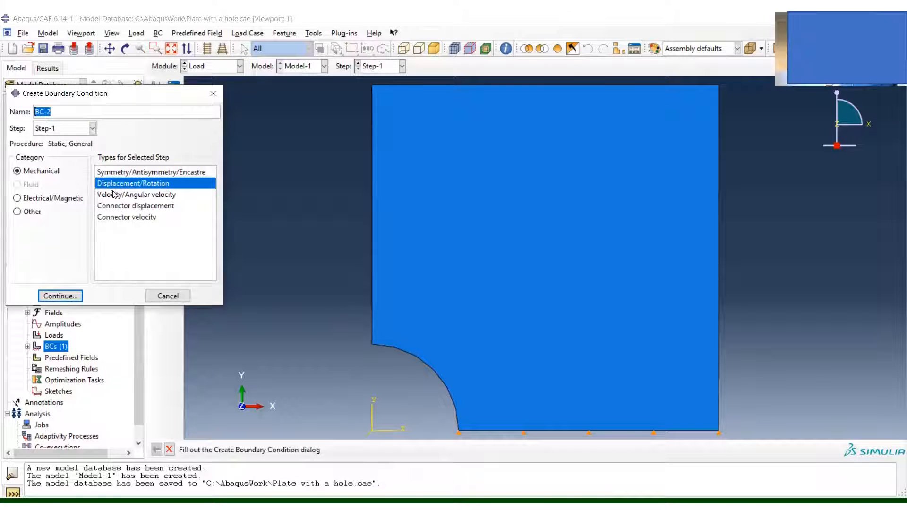
pyautogui.click(62, 296)
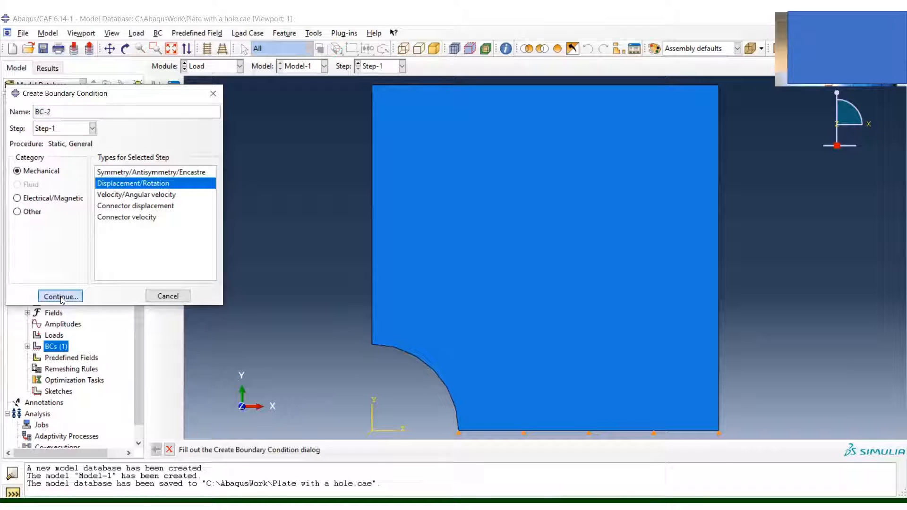
pyautogui.click(373, 247)
pyautogui.click(383, 449)
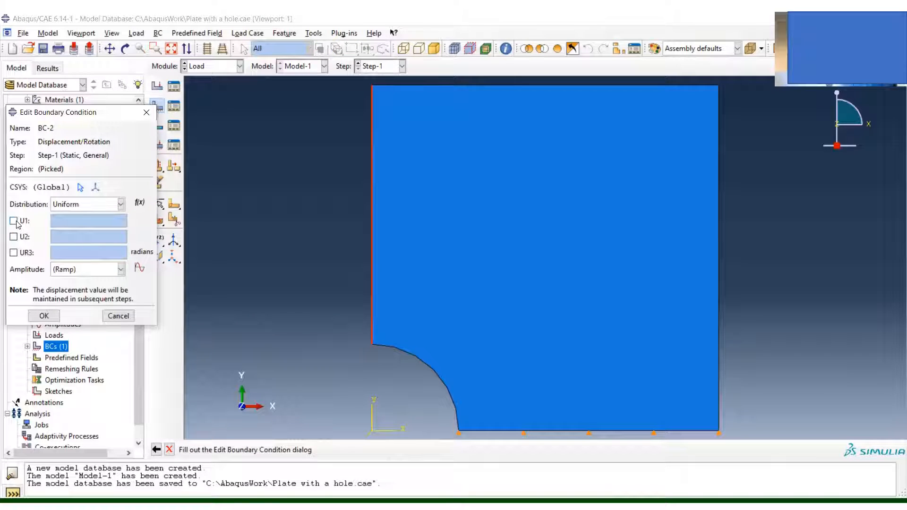
pyautogui.click(14, 220)
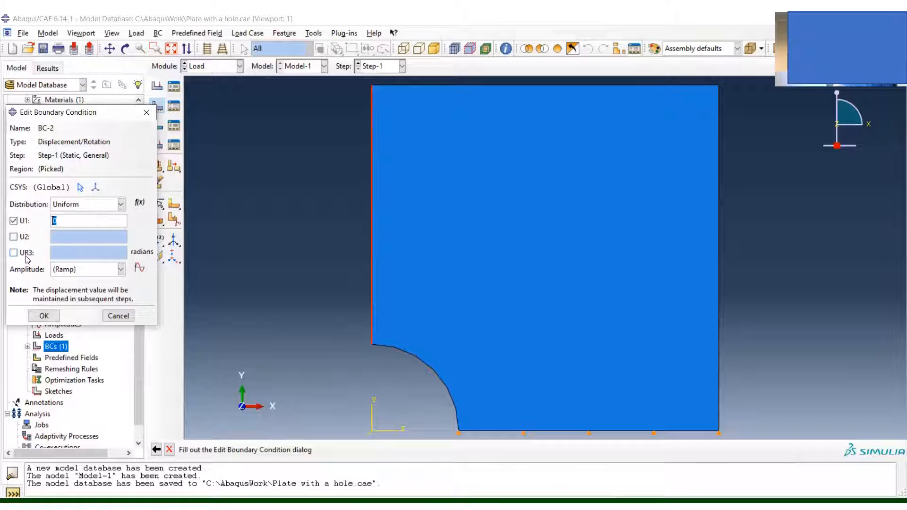
pyautogui.click(44, 316)
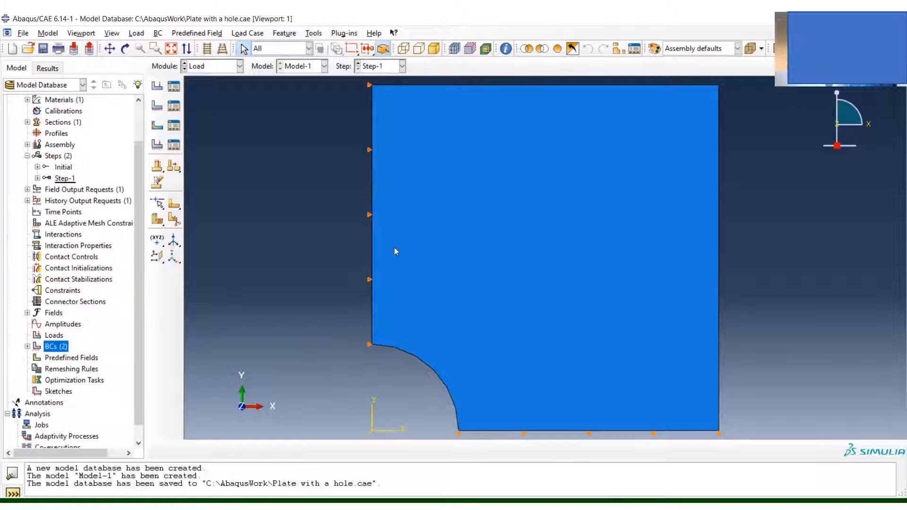
# Move both boundary conditions, BC-1 and BC-2, to the Initial step in the Boundary Condition Manager
pyautogui.rightClick(61, 349)
pyautogui.click(91, 367)
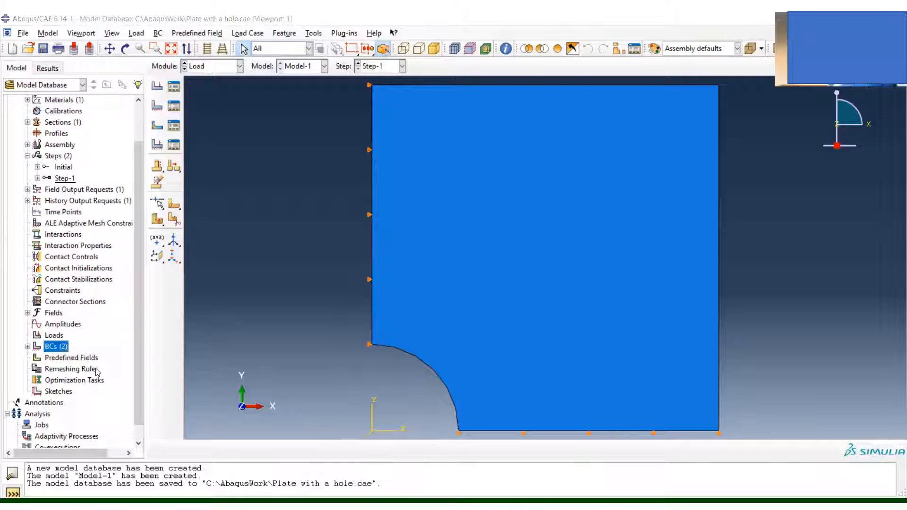
pyautogui.click(138, 160)
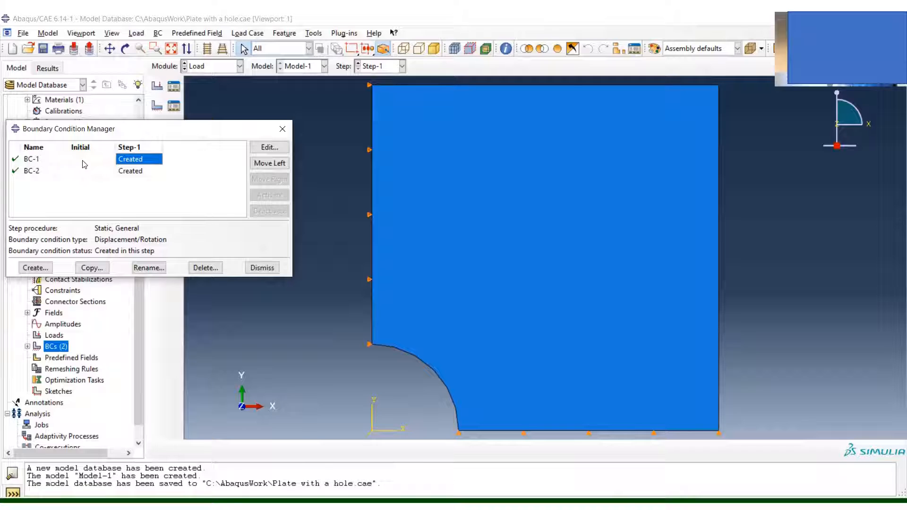
pyautogui.click(269, 165)
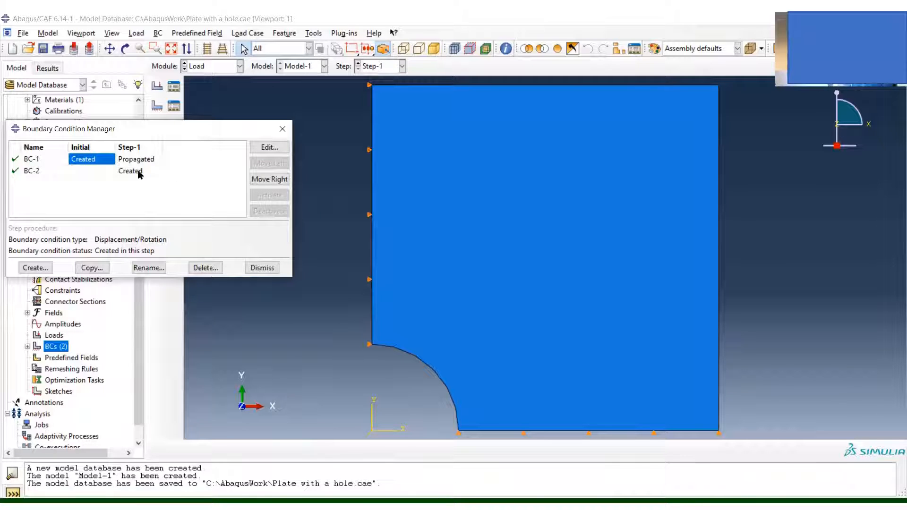
pyautogui.click(134, 171)
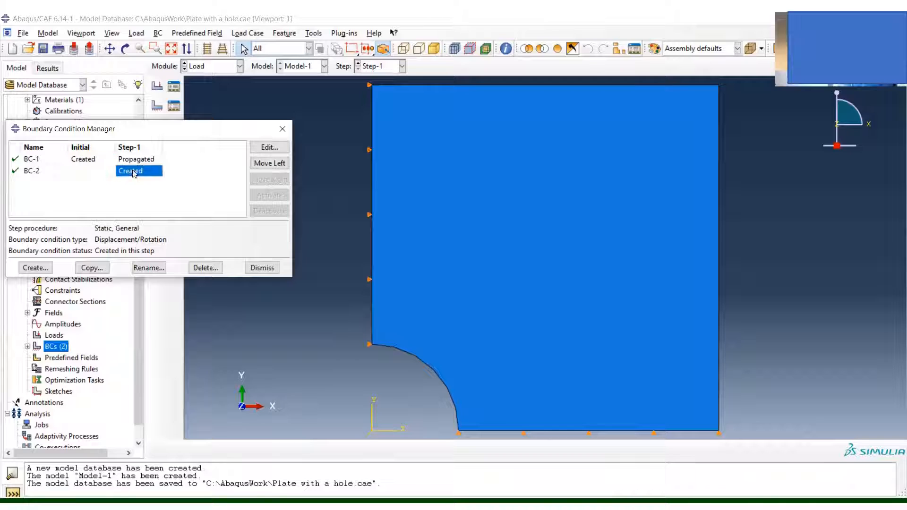
pyautogui.click(271, 165)
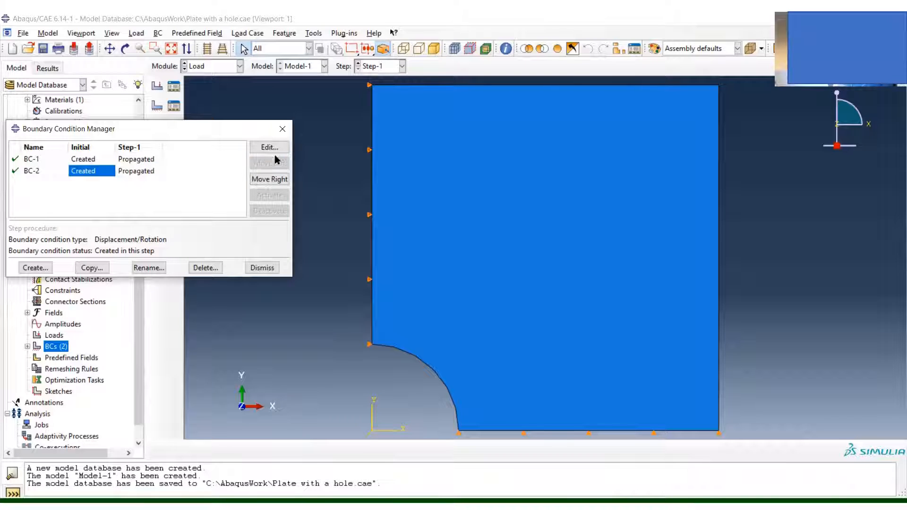
# Create a uniform pressure load of -1e3 in Step-1 on the plate's right edge and save the model database
pyautogui.click(282, 129)
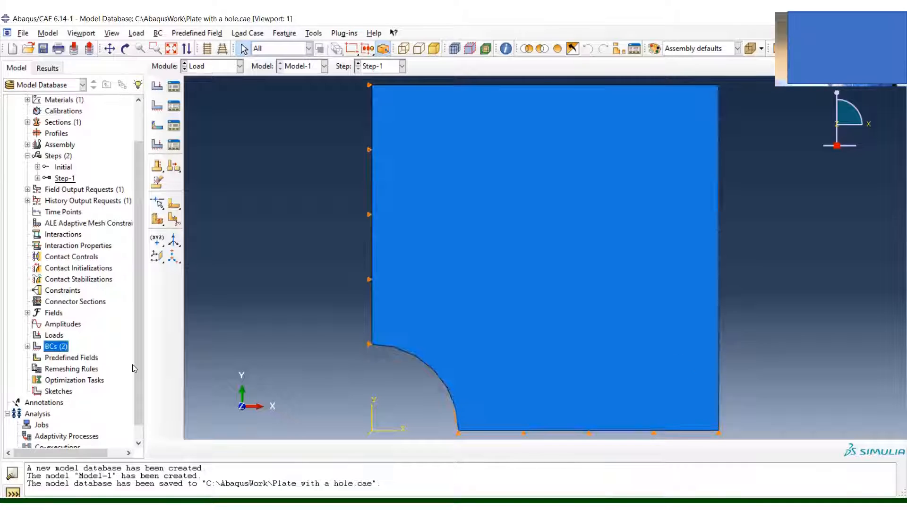
pyautogui.doubleClick(54, 336)
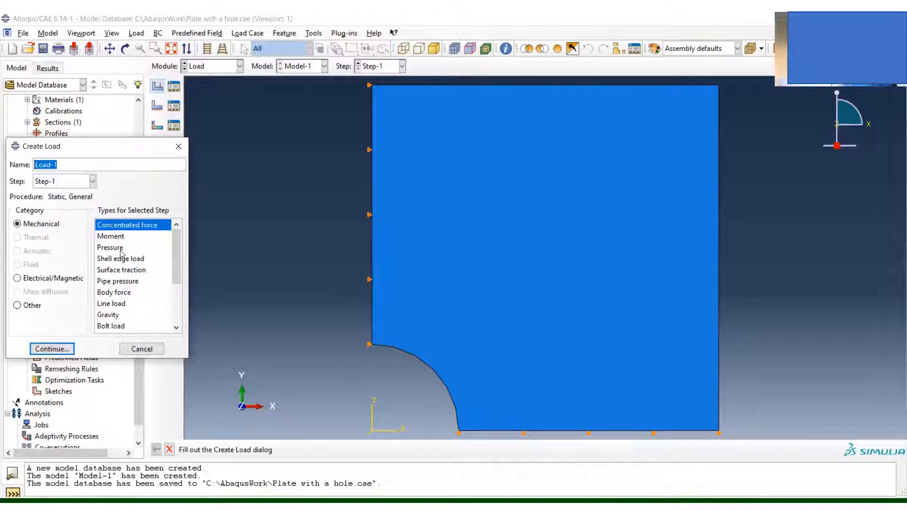
pyautogui.click(120, 250)
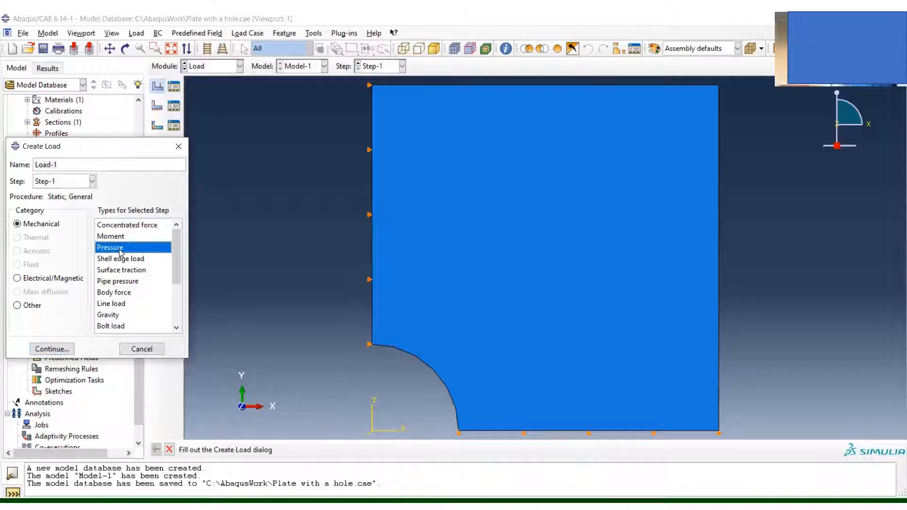
pyautogui.click(58, 349)
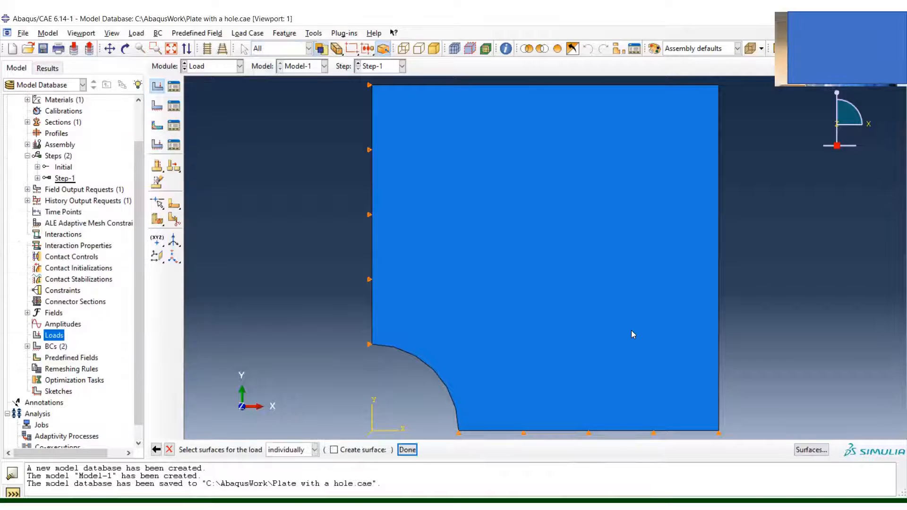
pyautogui.click(718, 301)
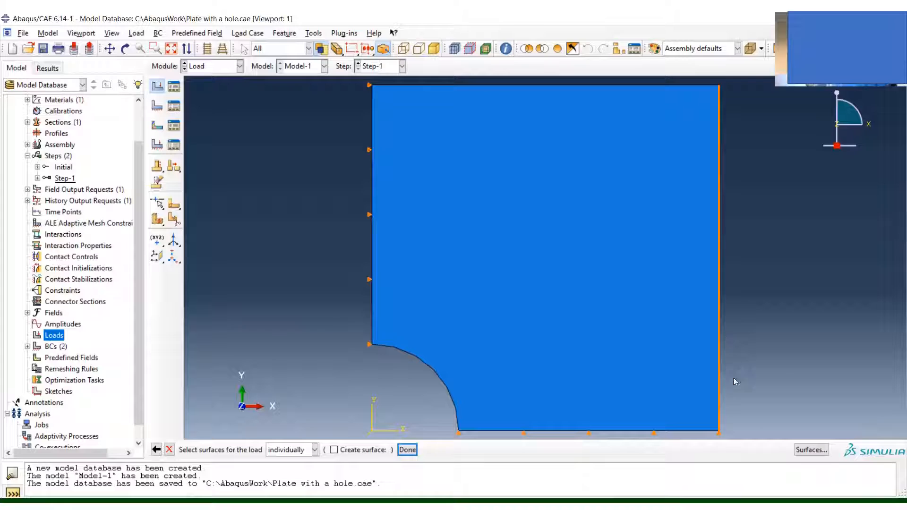
pyautogui.click(407, 449)
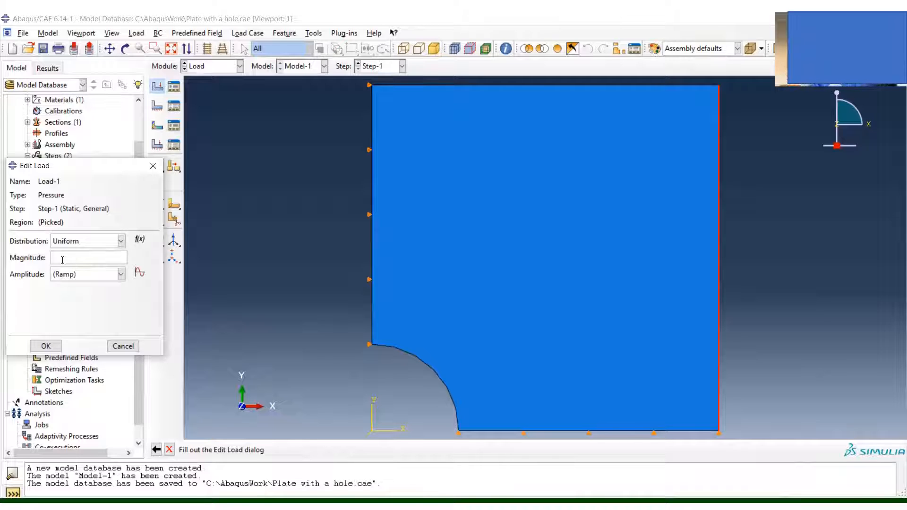
pyautogui.write('-')
pyautogui.write('1e3')
pyautogui.click(45, 346)
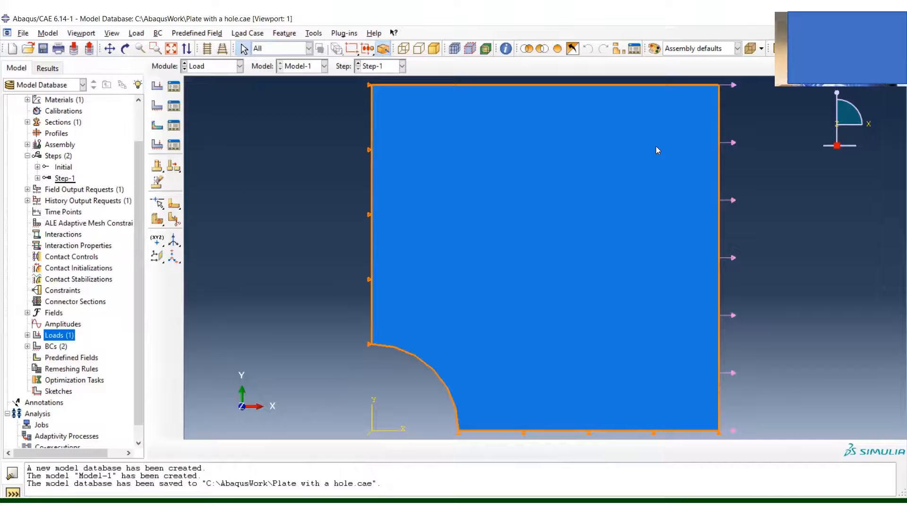
pyautogui.hotkey('ctrl', 's')
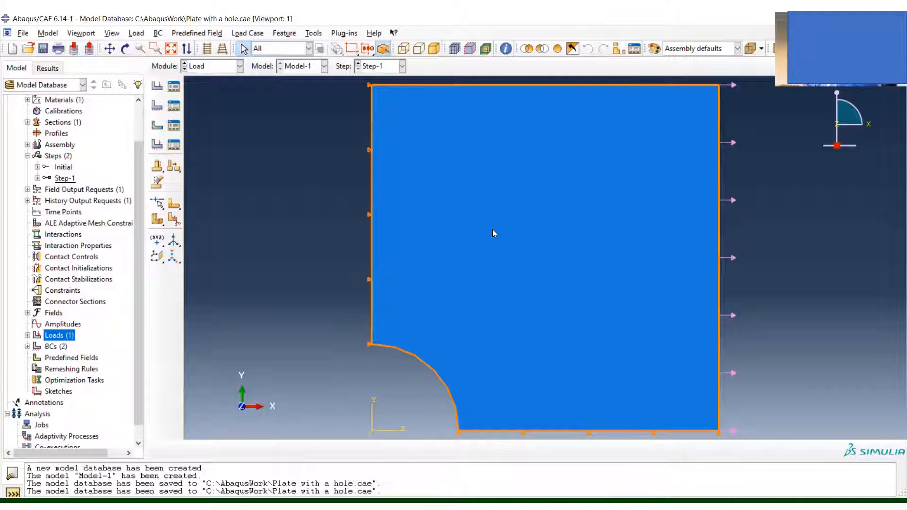
# Partition the hole's arc edge at its midpoint using the Select midpoint/datum point method
pyautogui.click(174, 222)
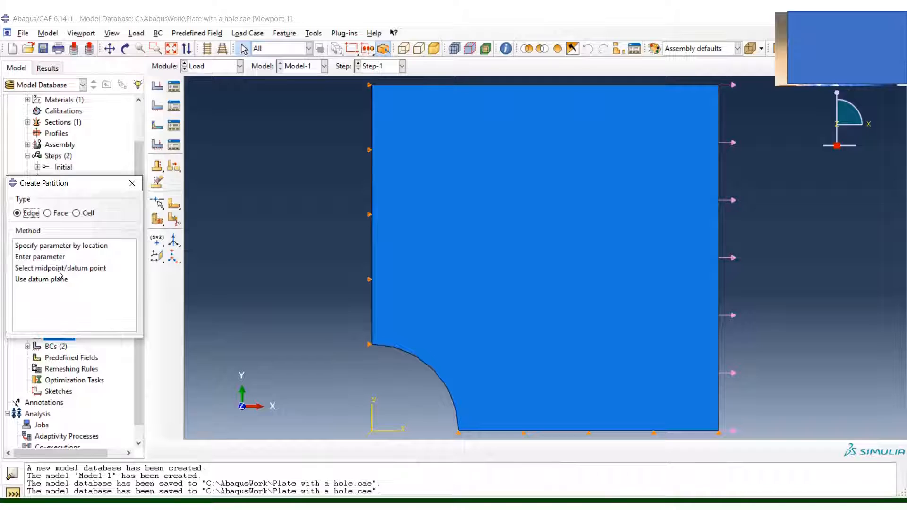
pyautogui.click(55, 272)
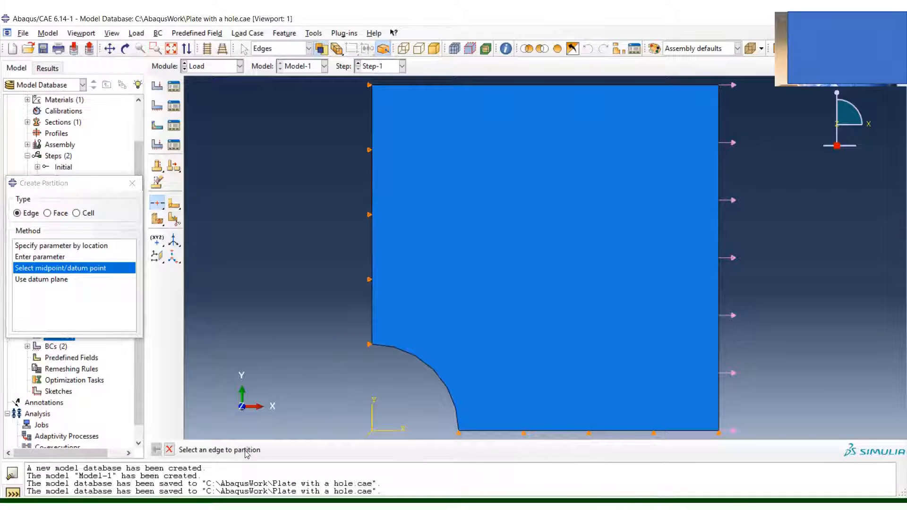
pyautogui.click(441, 382)
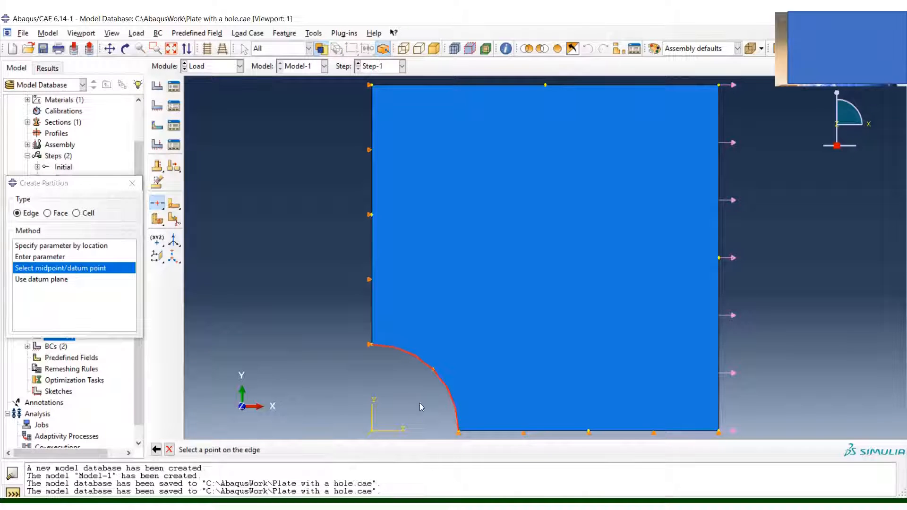
pyautogui.click(433, 371)
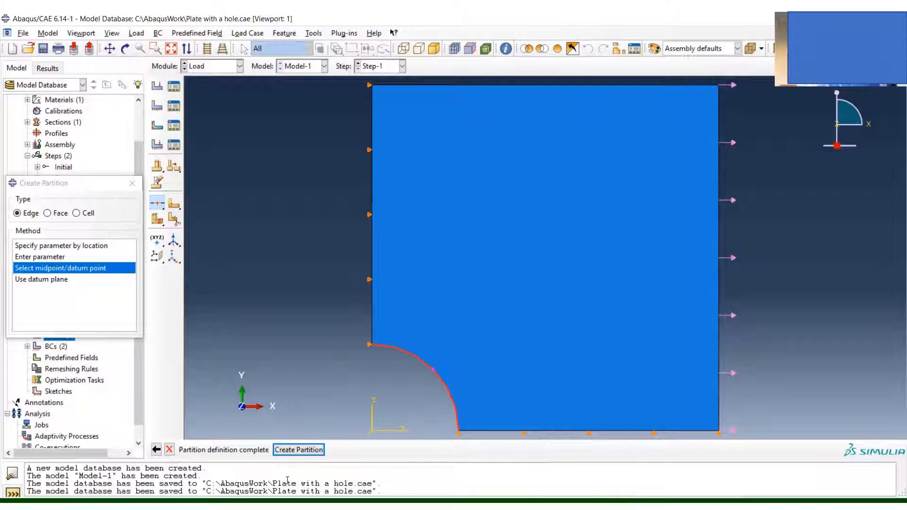
pyautogui.click(308, 452)
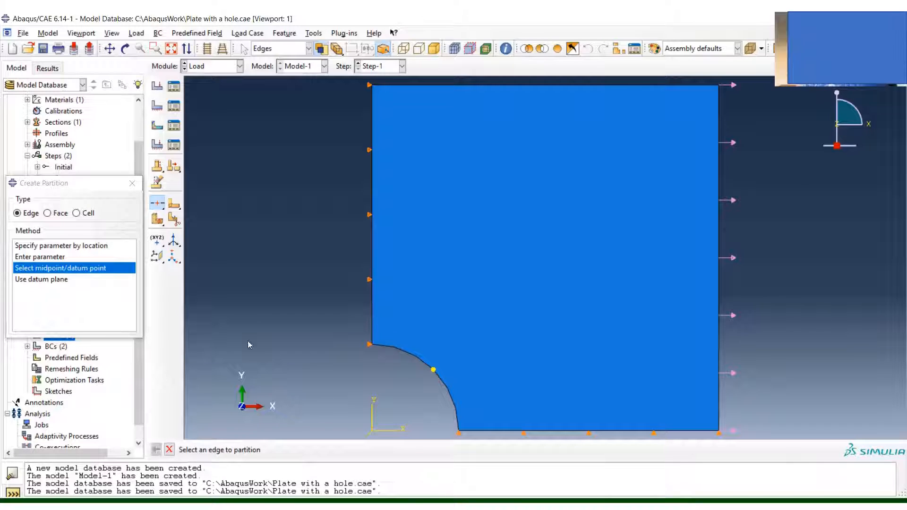
pyautogui.click(136, 189)
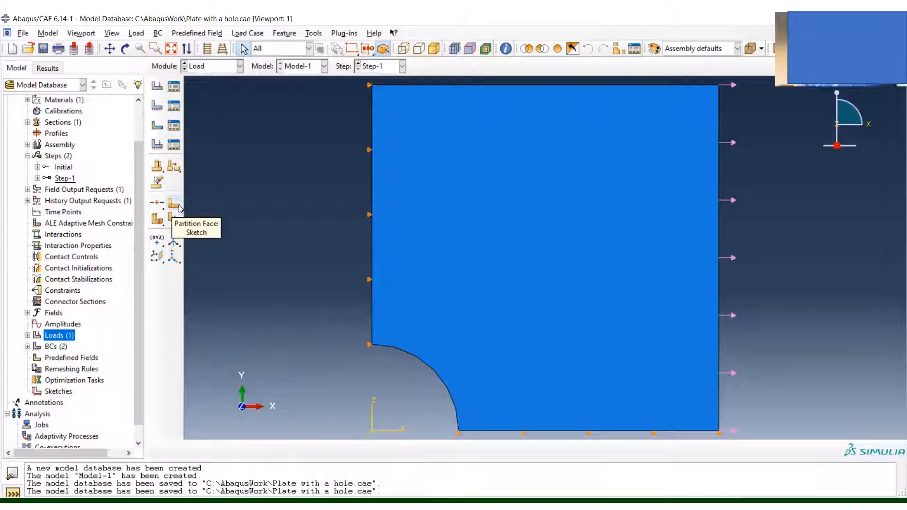
# Partition the plate face along the shortest path from the hole arc's midpoint to the plate's top-right corner
pyautogui.click(155, 224)
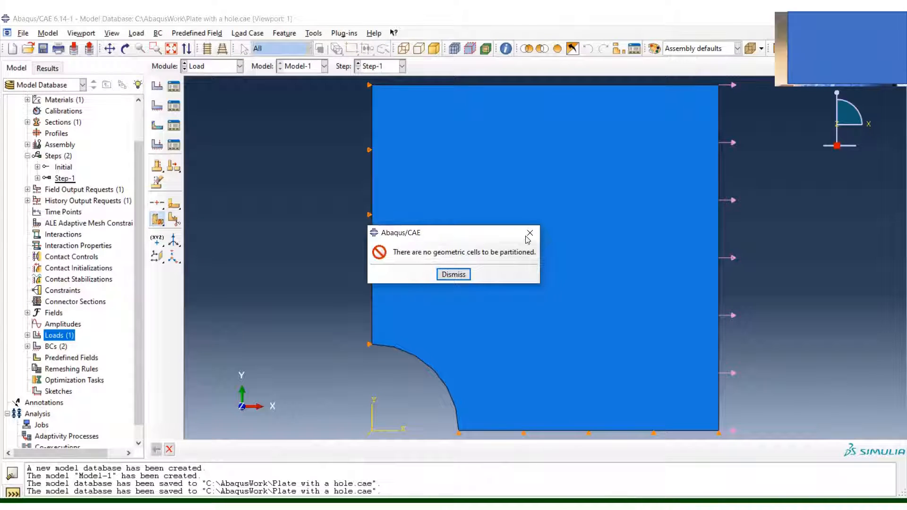
pyautogui.press('Return')
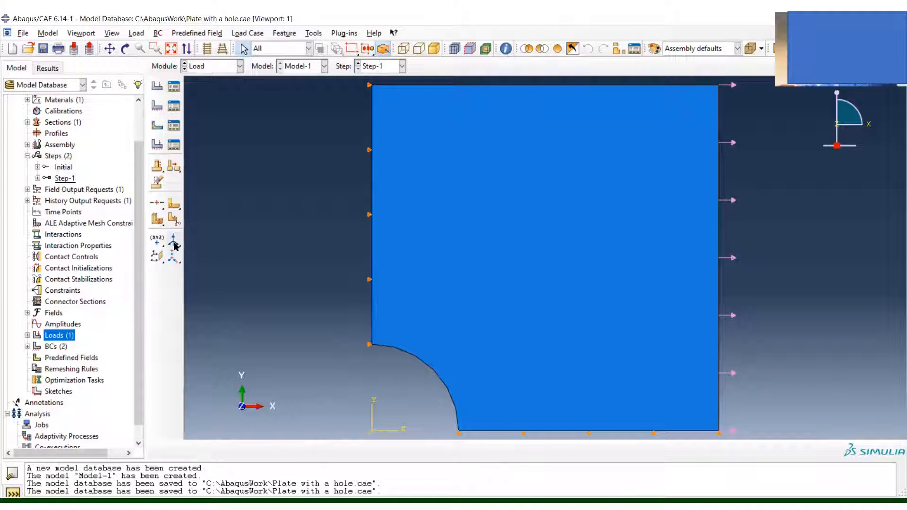
pyautogui.click(173, 219)
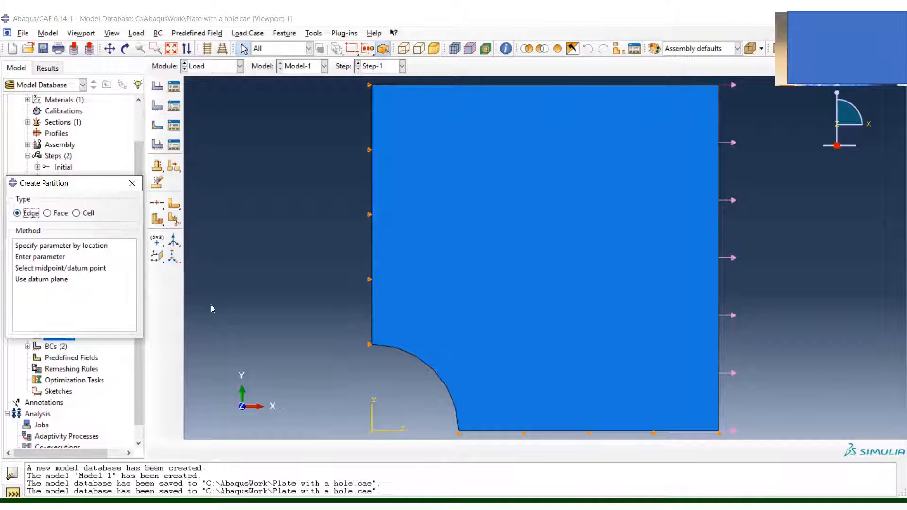
pyautogui.click(60, 213)
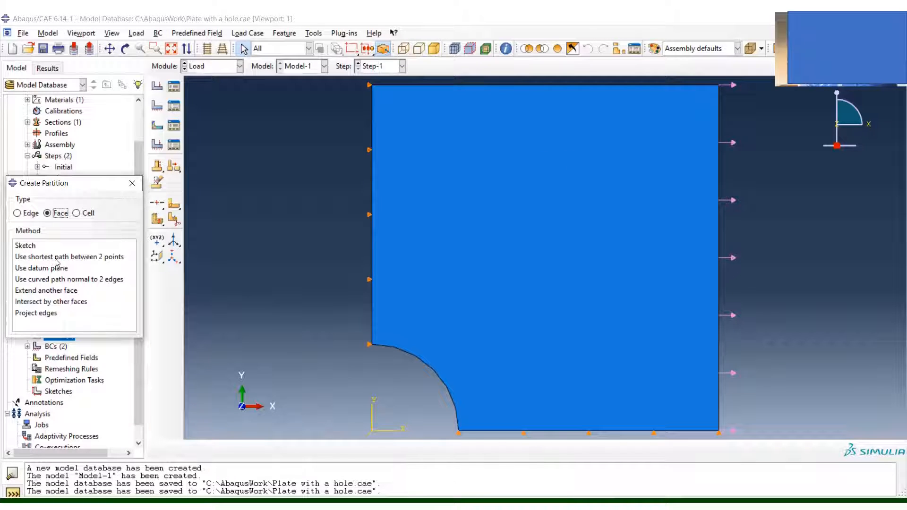
pyautogui.click(62, 258)
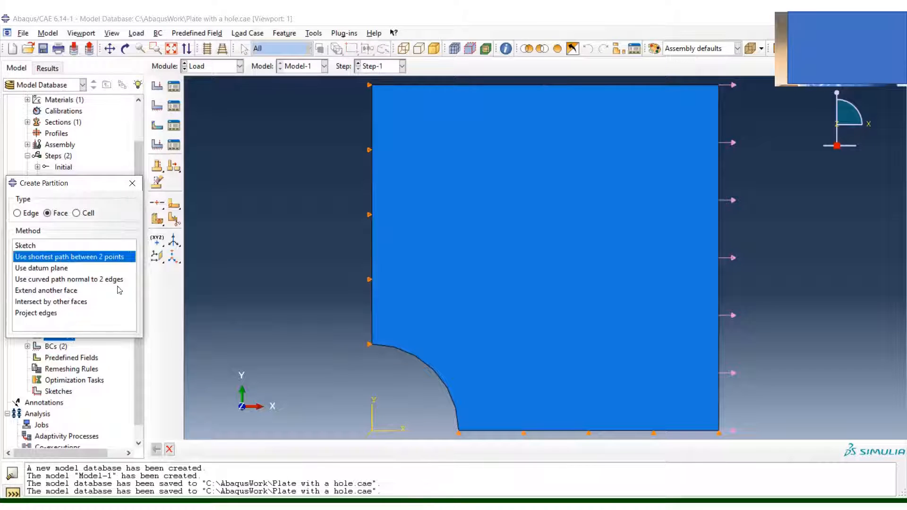
pyautogui.click(438, 373)
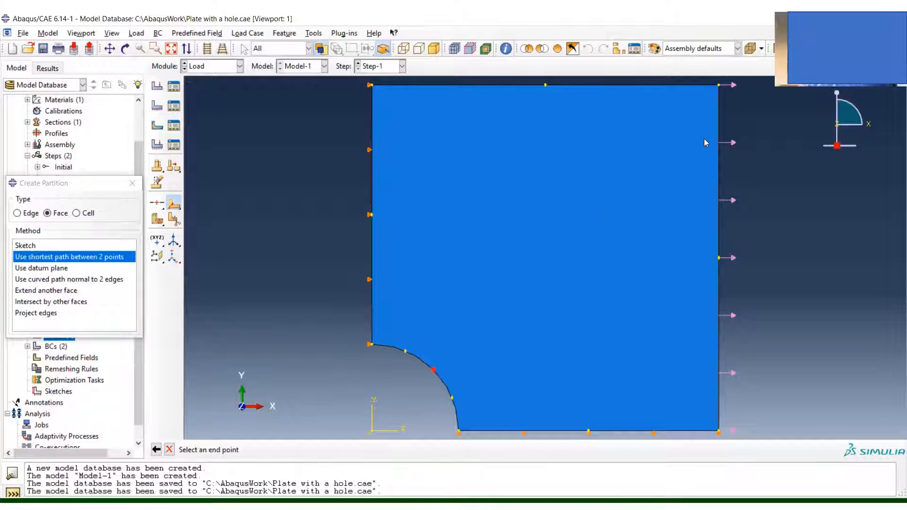
pyautogui.click(718, 86)
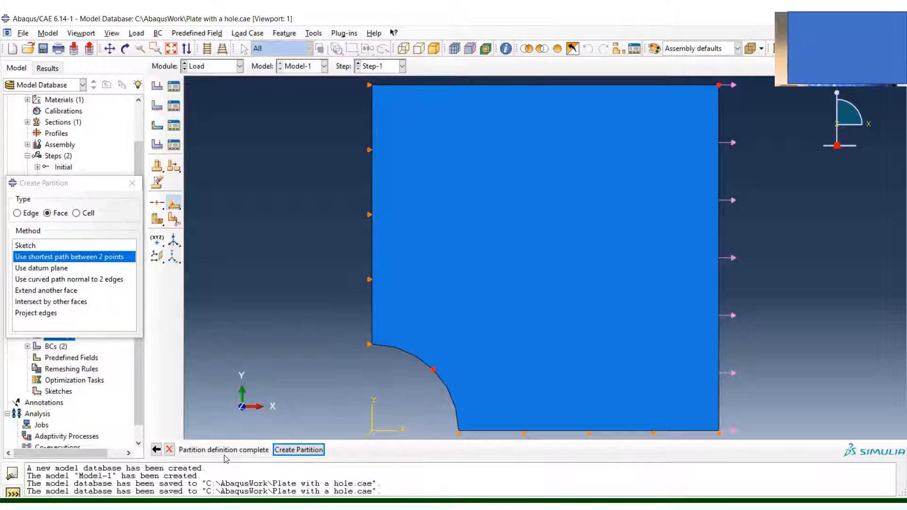
pyautogui.click(299, 449)
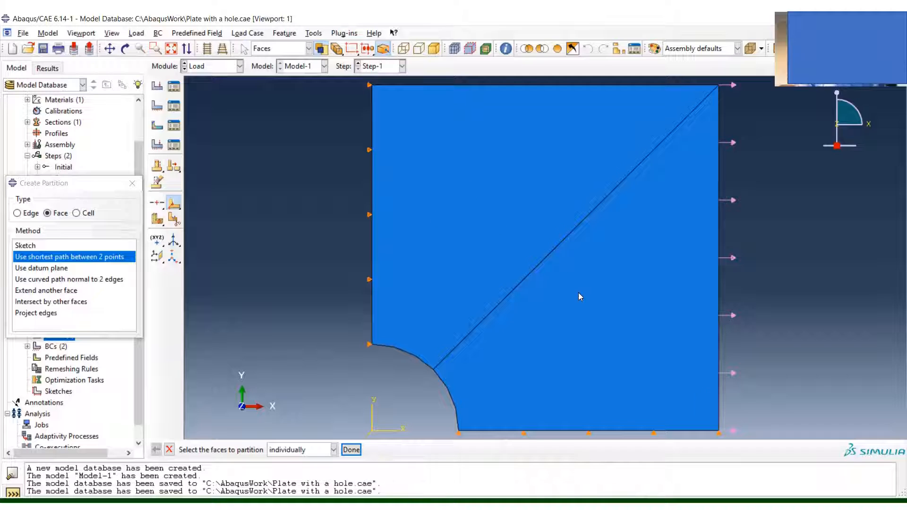
pyautogui.click(132, 183)
# In the Mesh module, assign local seeds by number to the upper half of the hole arc, with 40 elements and no bias
pyautogui.click(239, 66)
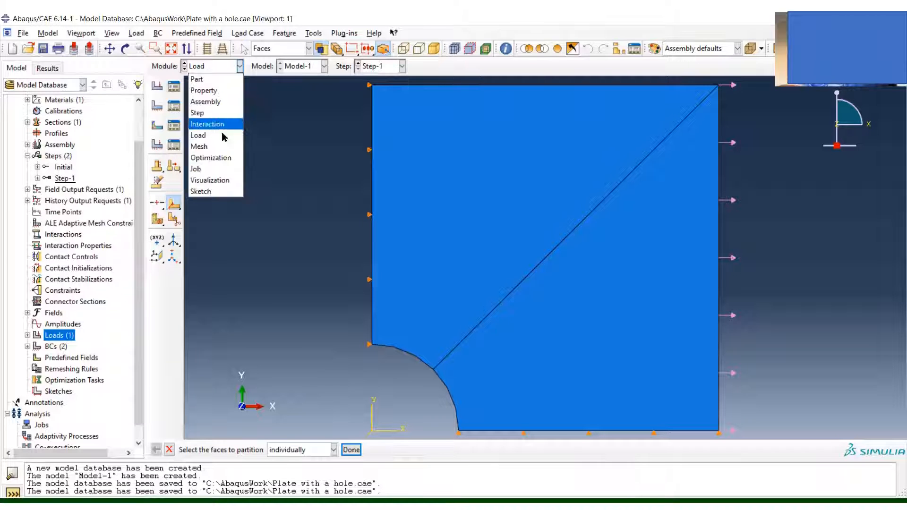
pyautogui.click(221, 151)
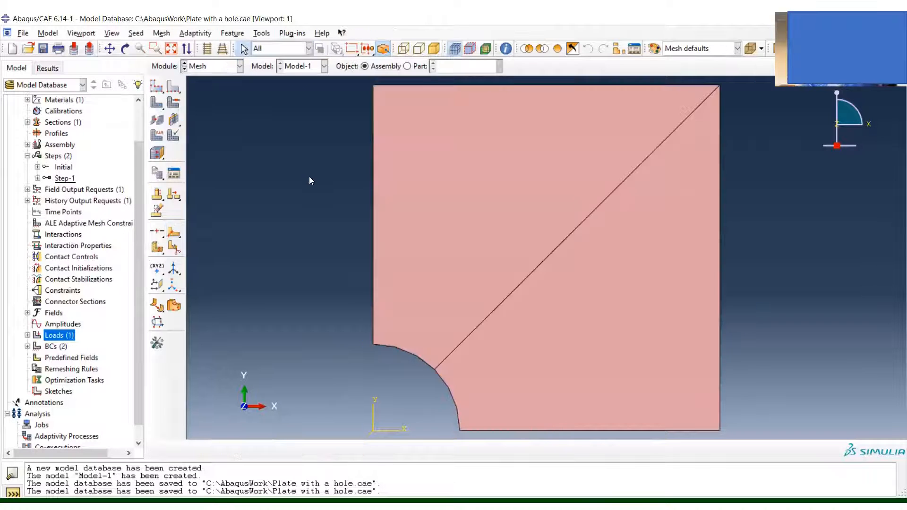
pyautogui.click(174, 89)
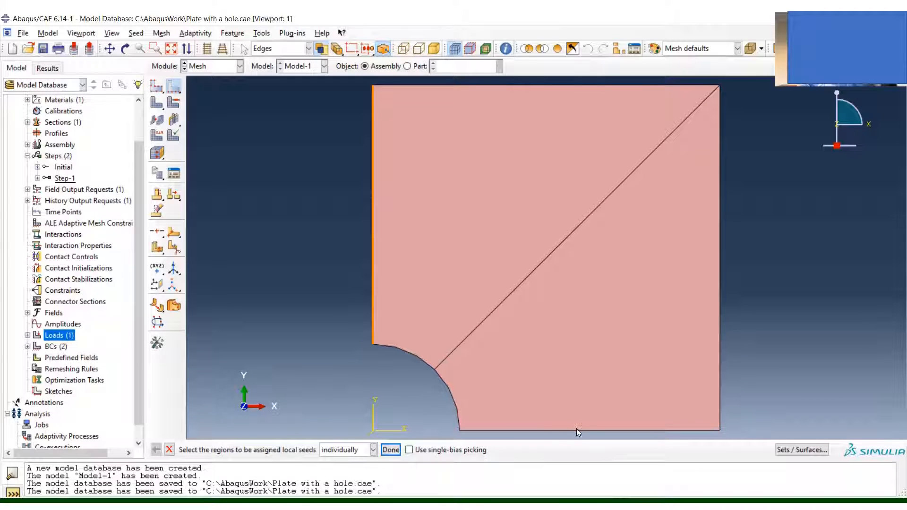
pyautogui.click(590, 429)
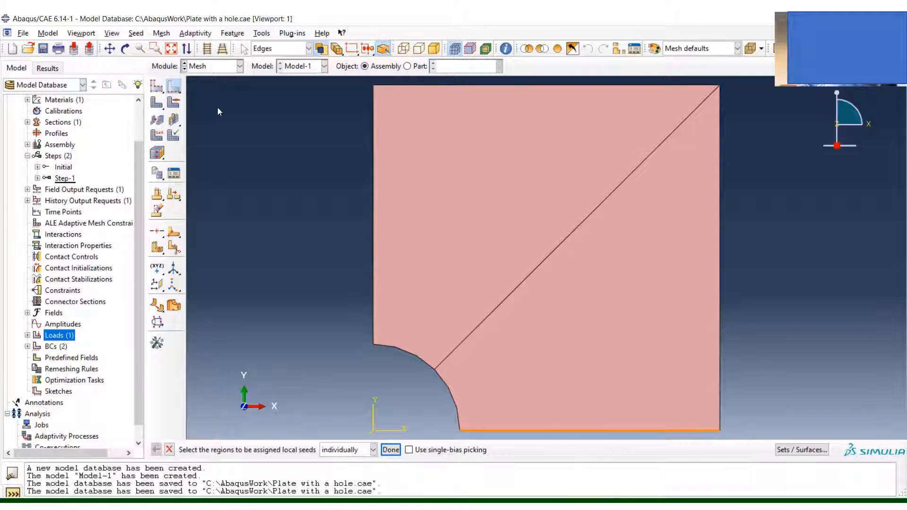
pyautogui.click(308, 333)
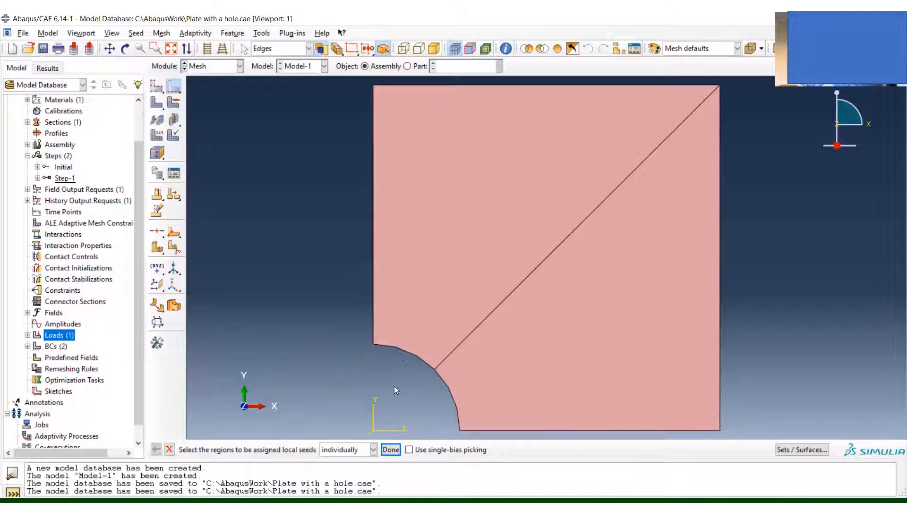
pyautogui.click(405, 353)
pyautogui.click(391, 449)
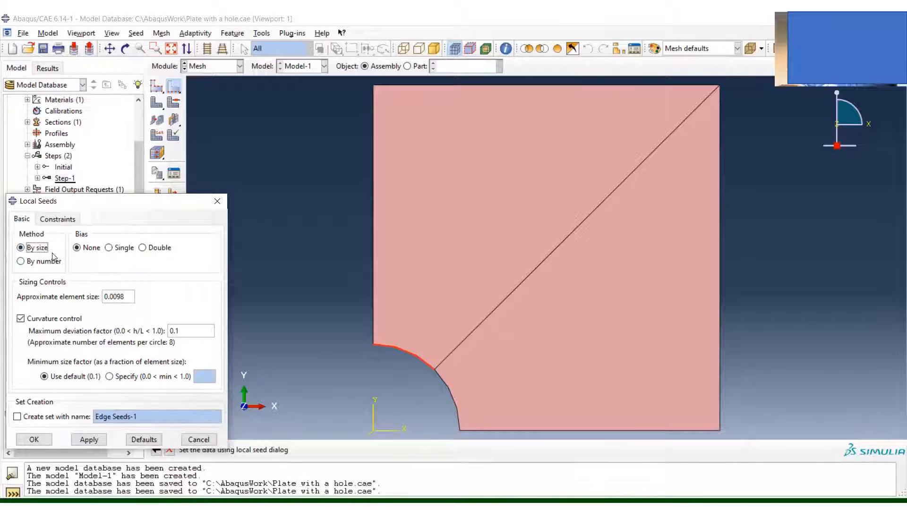
pyautogui.click(41, 265)
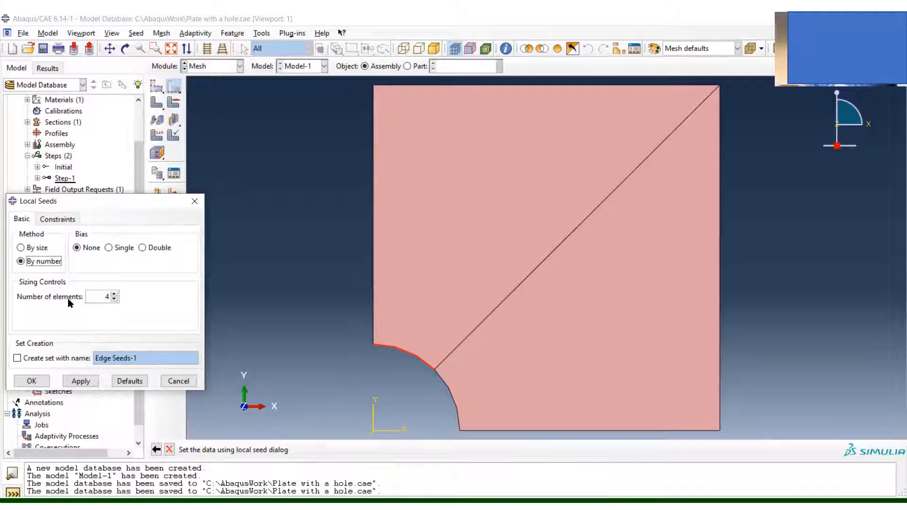
pyautogui.click(110, 297)
pyautogui.write('0')
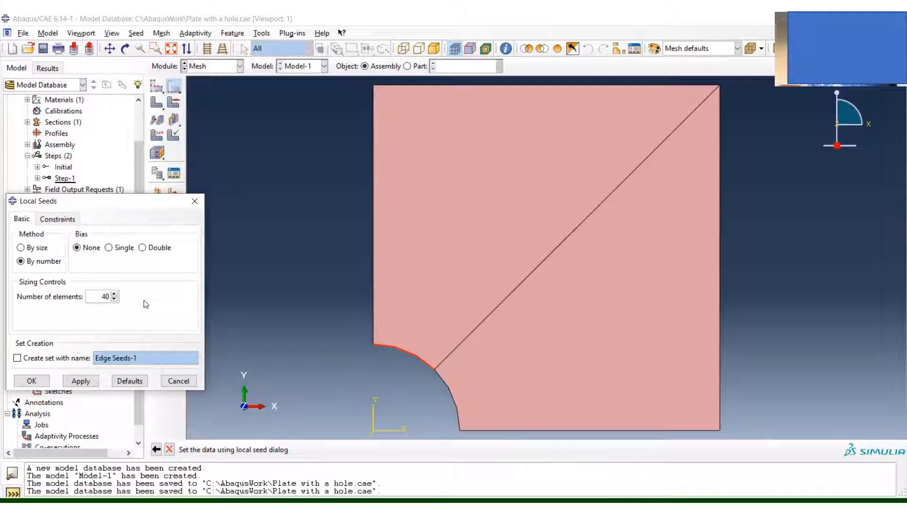
pyautogui.click(32, 381)
# Assign local seeds by number to the plate's top edge, with 40 elements and no bias
pyautogui.click(429, 369)
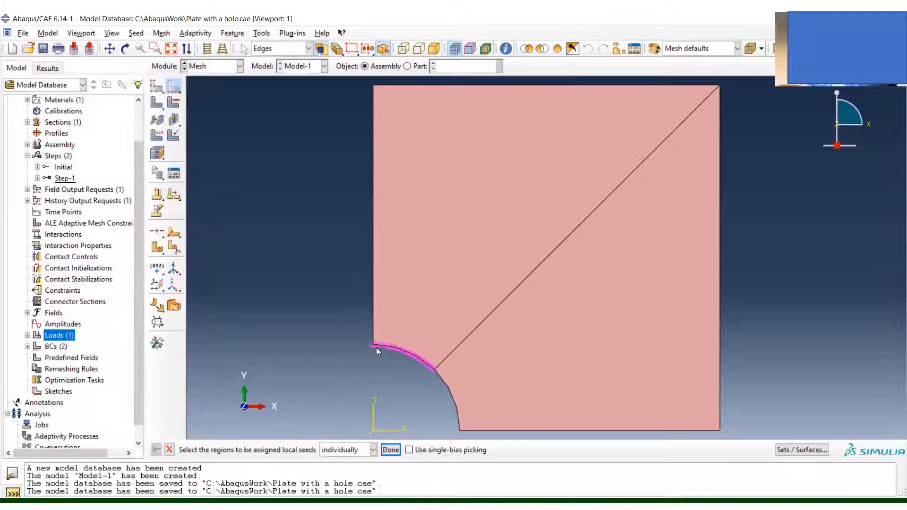
pyautogui.click(412, 356)
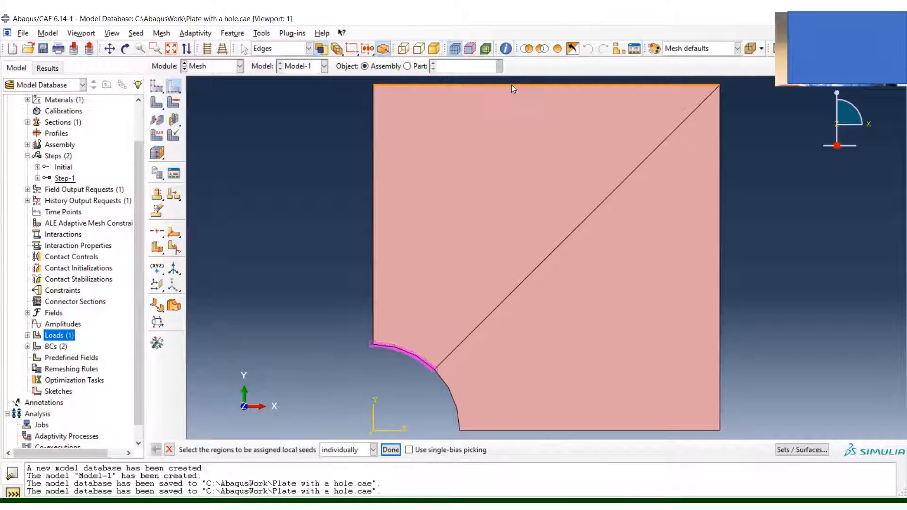
pyautogui.click(391, 449)
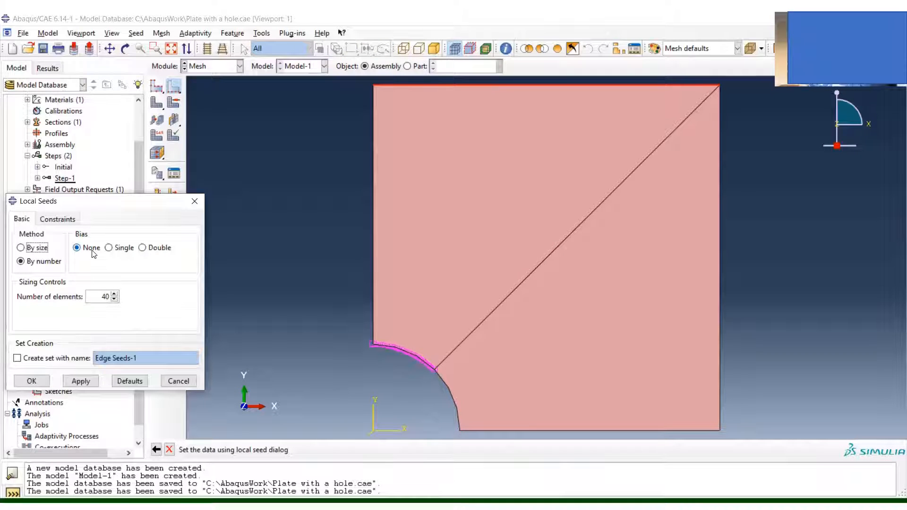
pyautogui.click(32, 381)
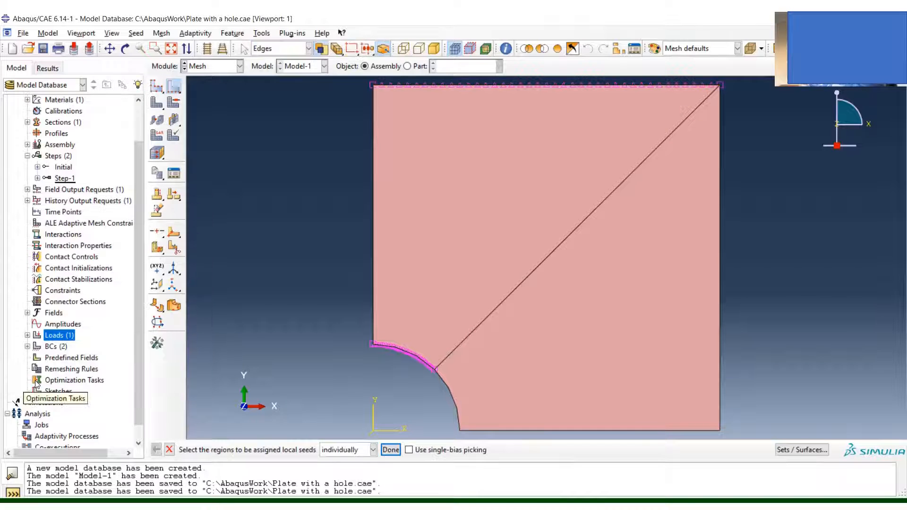
# Assign local seeds by number to the lower half of the hole arc, with 40 elements and no bias
pyautogui.click(452, 399)
pyautogui.click(390, 450)
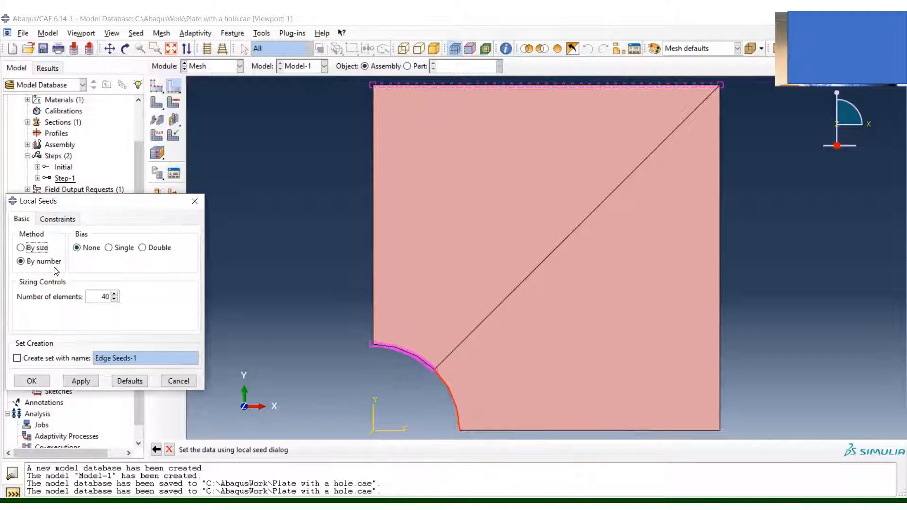
pyautogui.click(37, 384)
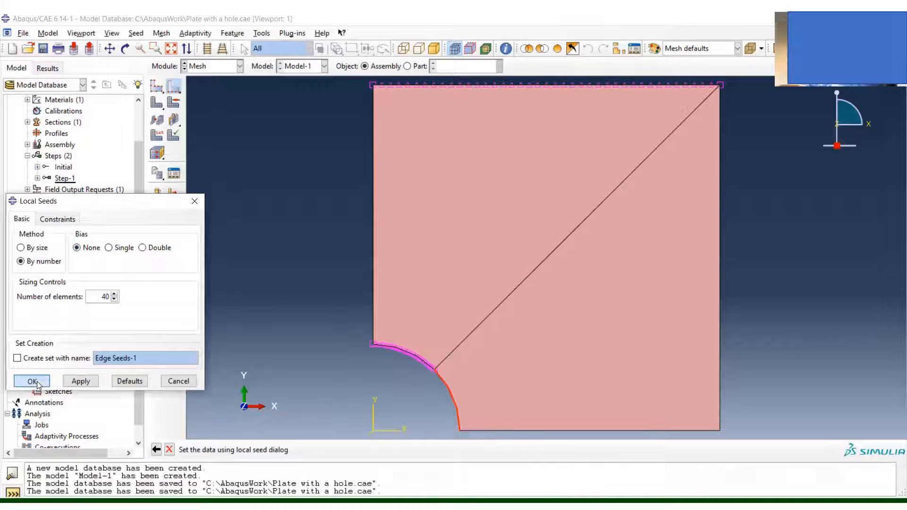
# Assign local seeds by number to the plate's right edge, with 40 elements and no bias
pyautogui.click(720, 335)
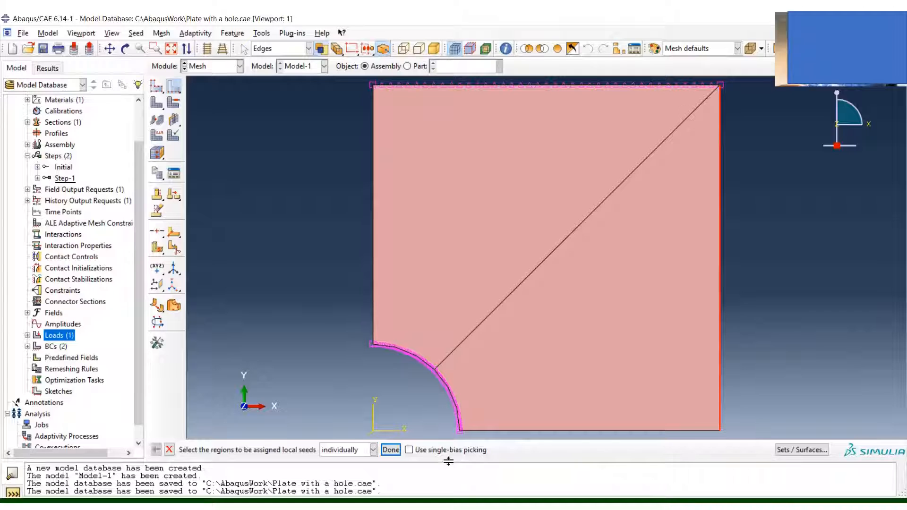
pyautogui.click(391, 449)
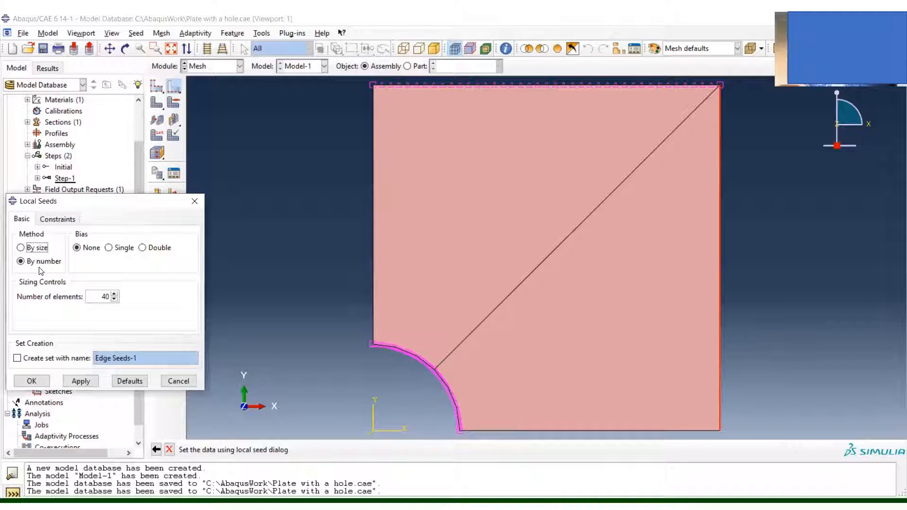
pyautogui.click(32, 382)
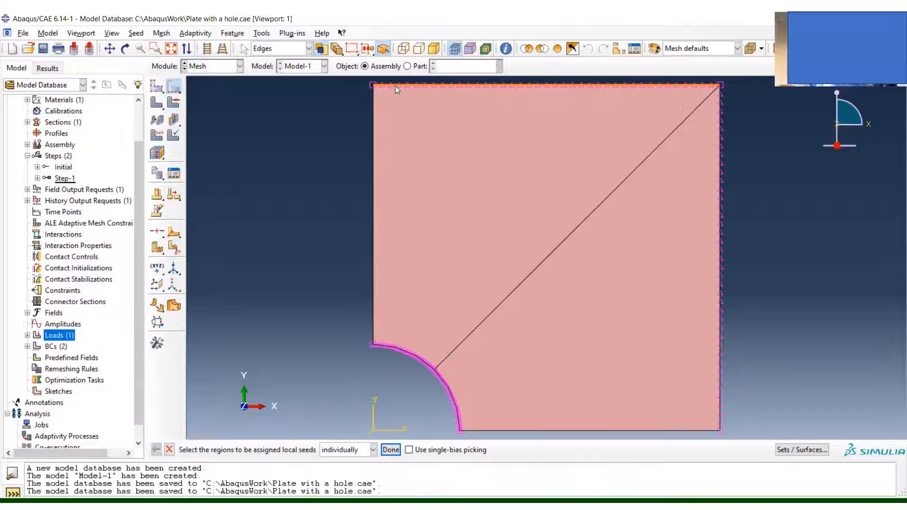
# Seed the plate's left edge by number with 40 elements and single bias ratio 5, flipping the bias so elements are finer near the hole
pyautogui.click(387, 344)
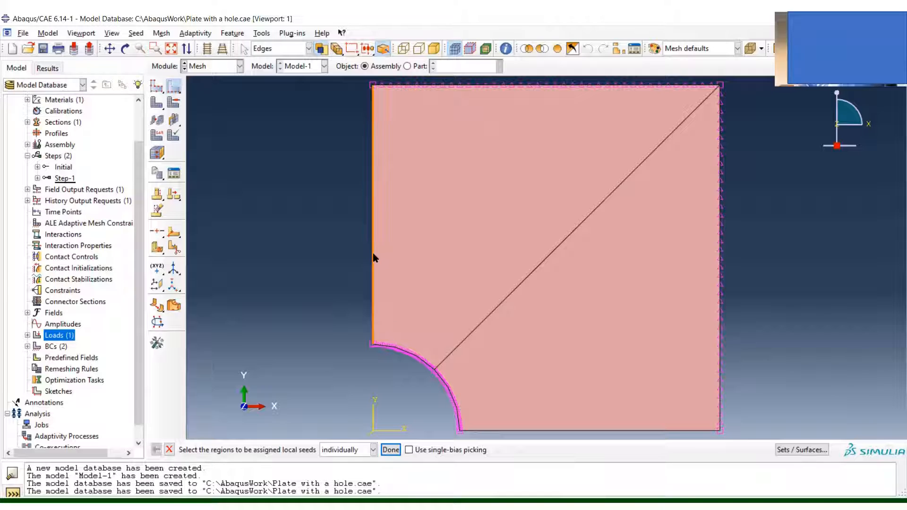
pyautogui.click(390, 449)
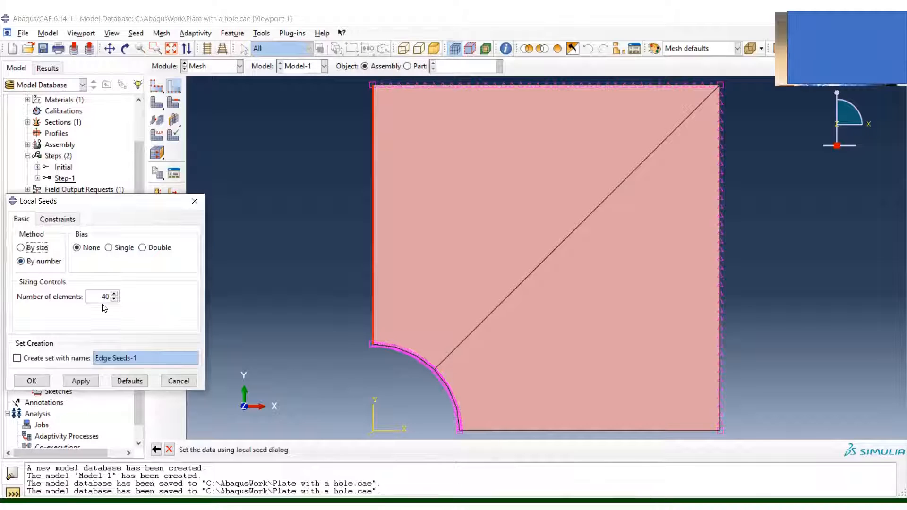
pyautogui.click(118, 249)
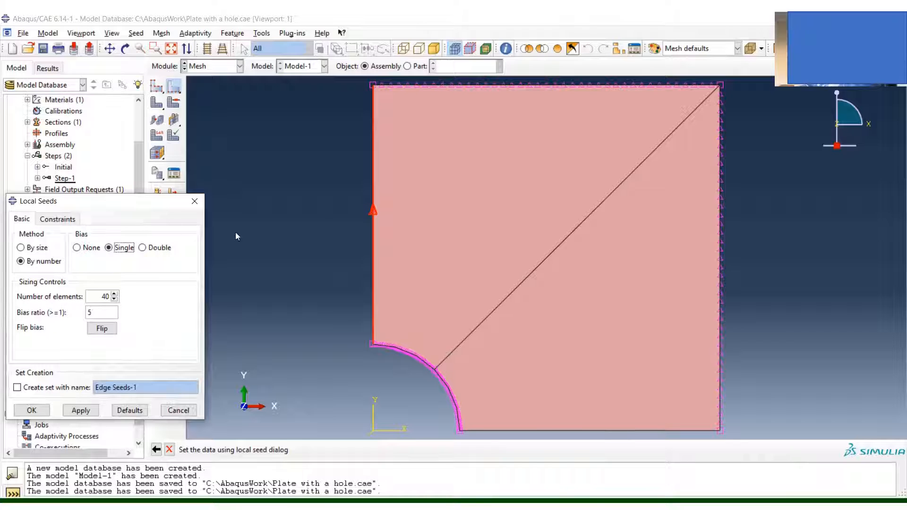
pyautogui.click(90, 247)
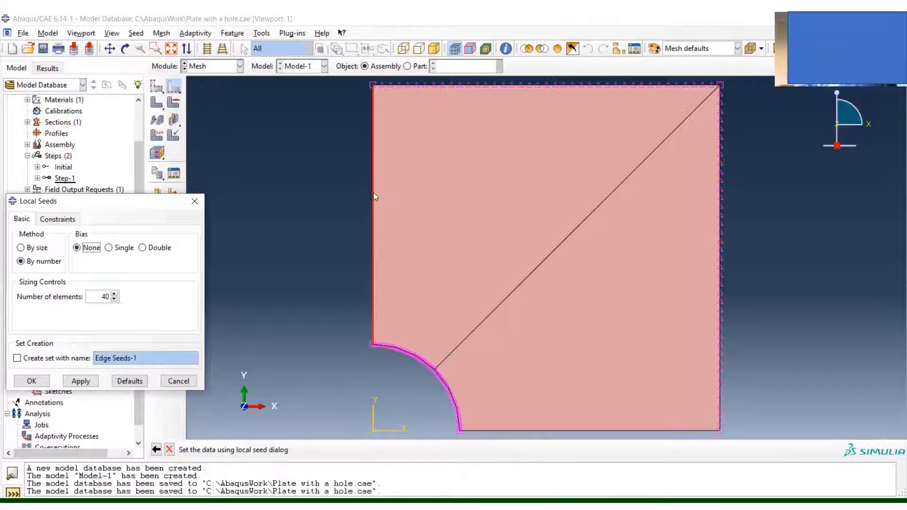
pyautogui.click(123, 248)
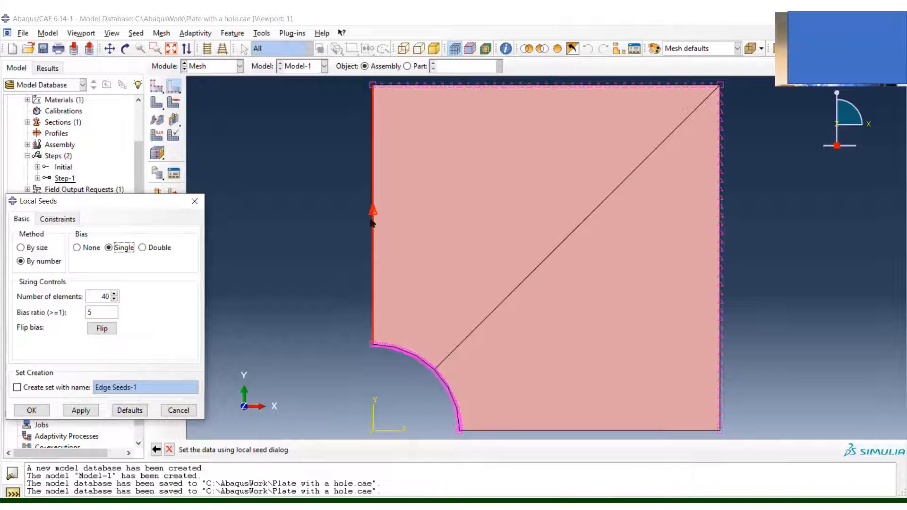
pyautogui.click(107, 330)
pyautogui.click(107, 332)
pyautogui.click(32, 411)
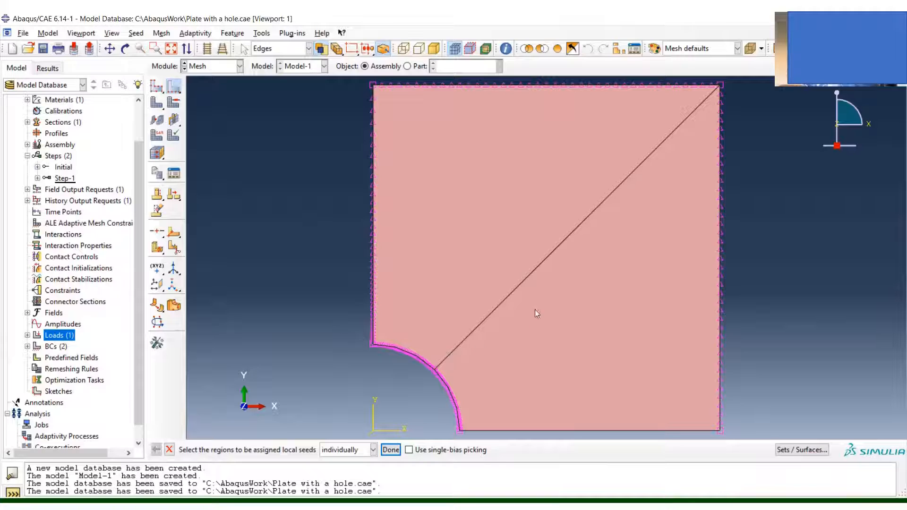
# Seed the diagonal partition edge by number with 40 elements and single bias ratio 5, finer toward the hole
pyautogui.click(527, 279)
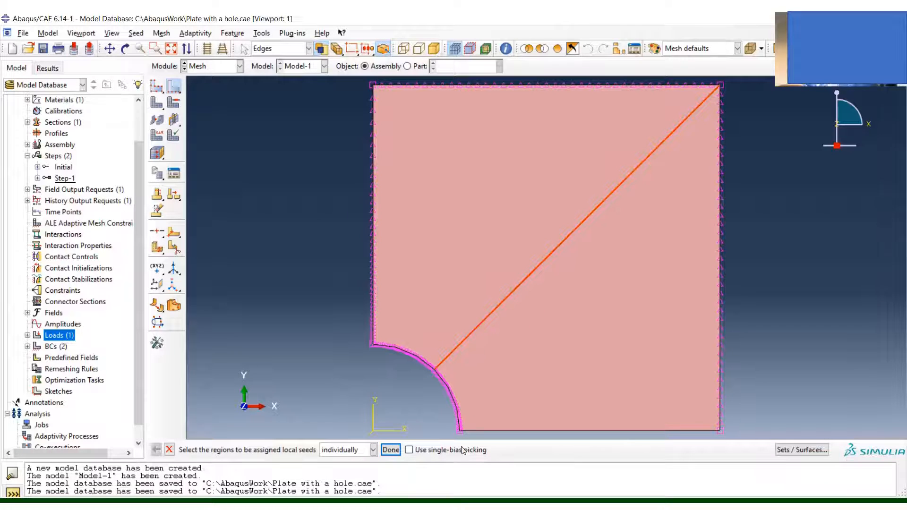
pyautogui.click(391, 450)
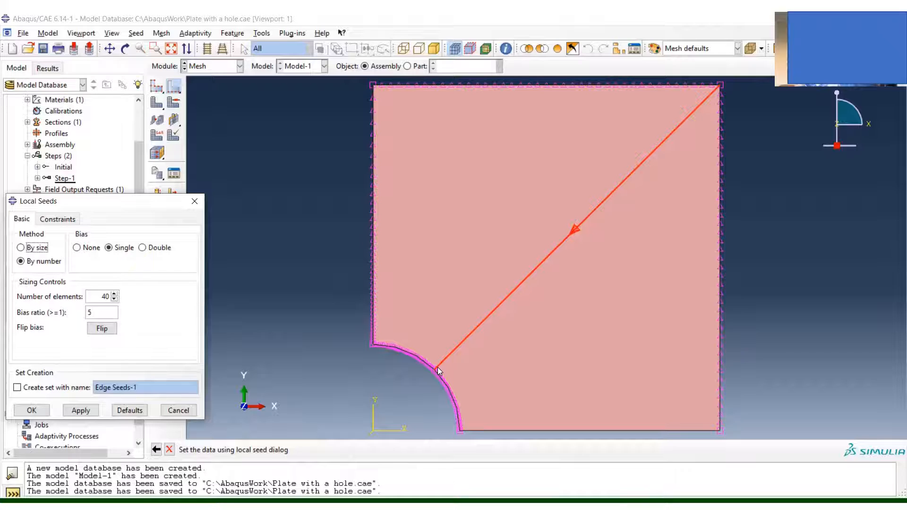
pyautogui.click(33, 409)
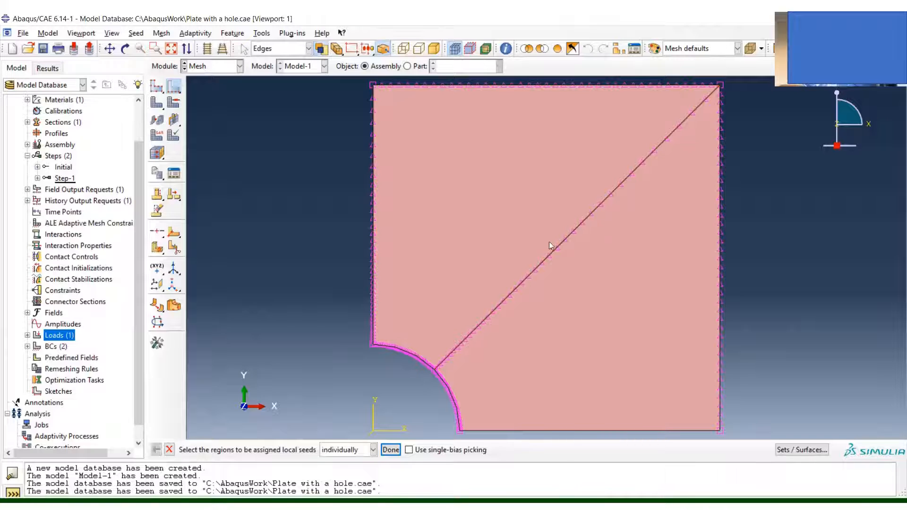
# Seed the plate's bottom edge by number with 40 elements and single bias ratio 5 toward the hole, and finish local seeding
pyautogui.click(576, 430)
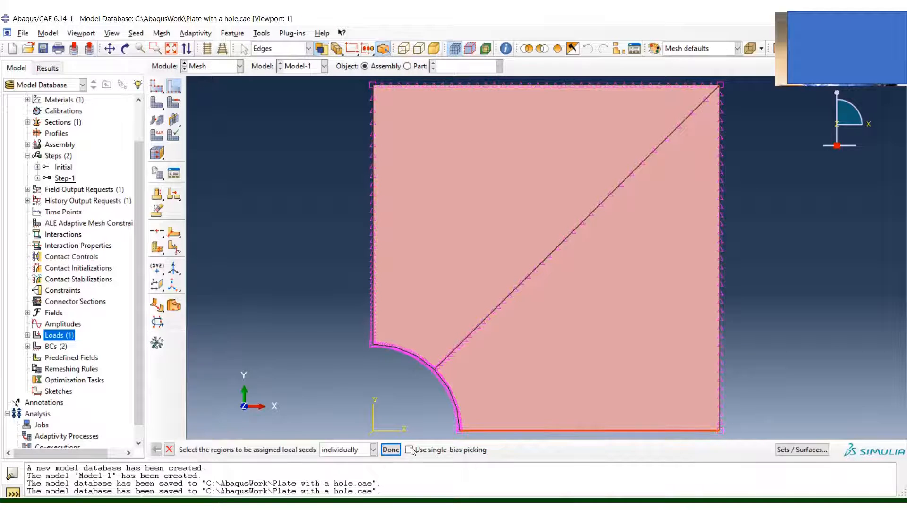
pyautogui.click(390, 449)
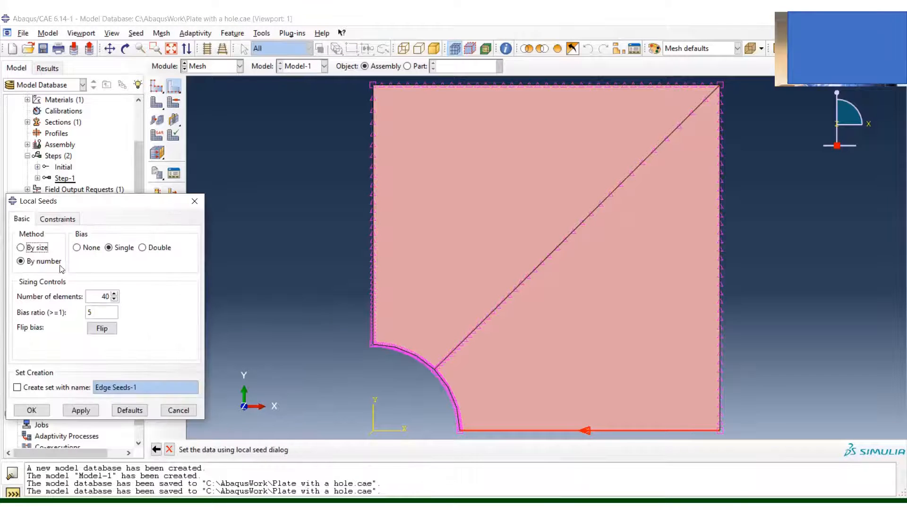
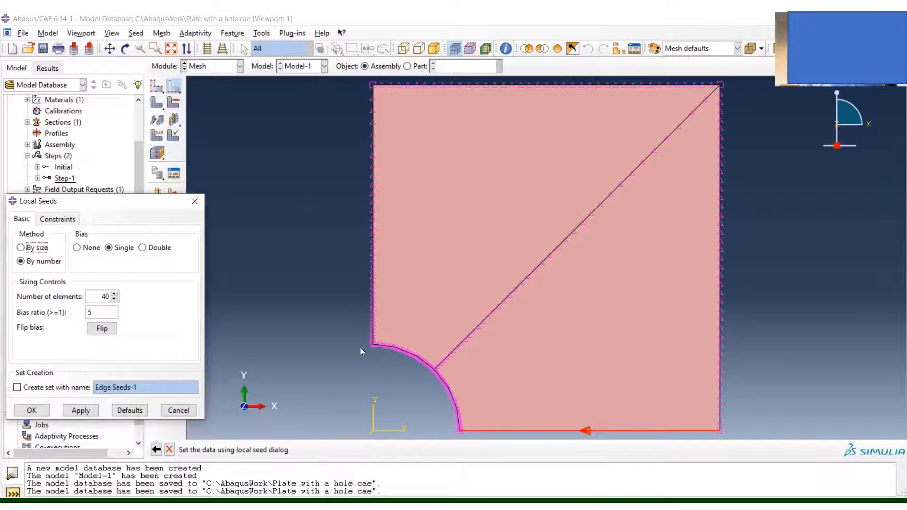
pyautogui.click(32, 410)
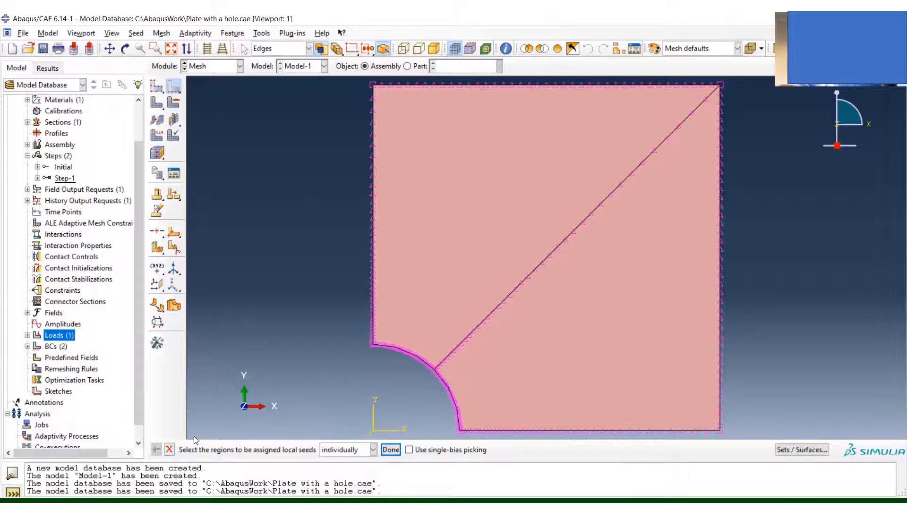
pyautogui.click(169, 450)
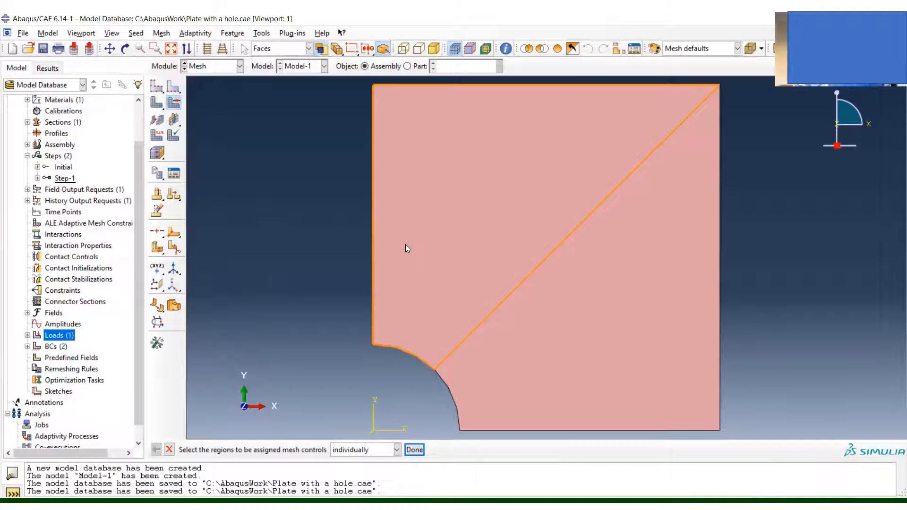
# Assign mesh controls to both plate faces with Quad element shape and the Structured technique
pyautogui.click(490, 220)
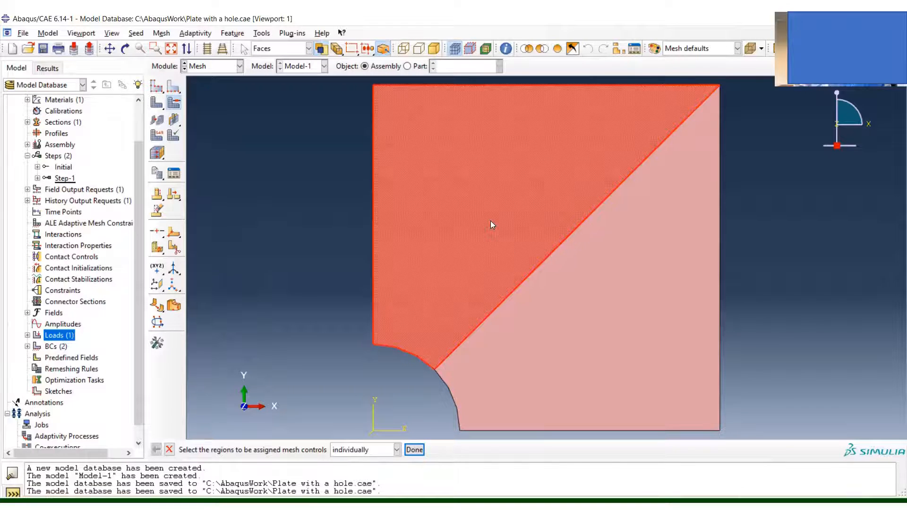
pyautogui.keyDown('shift'); pyautogui.click(557, 335); pyautogui.keyUp('shift')
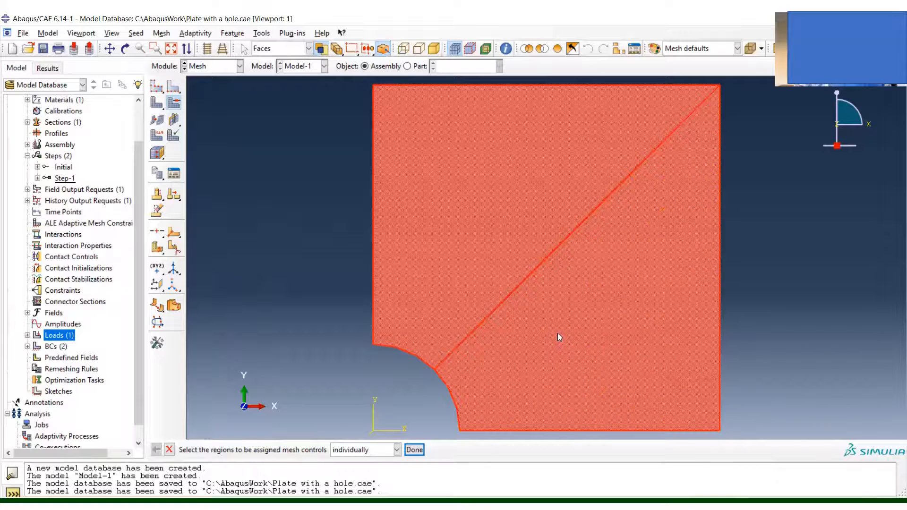
pyautogui.click(415, 451)
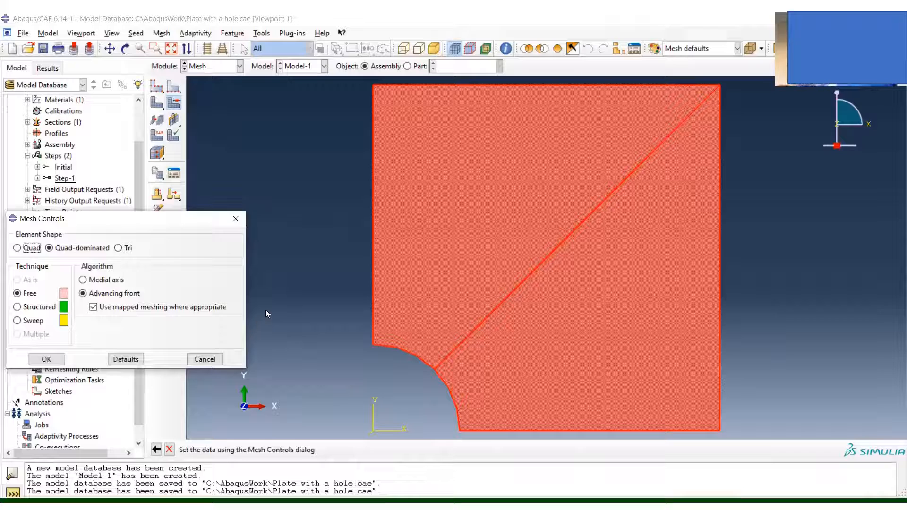
pyautogui.click(28, 249)
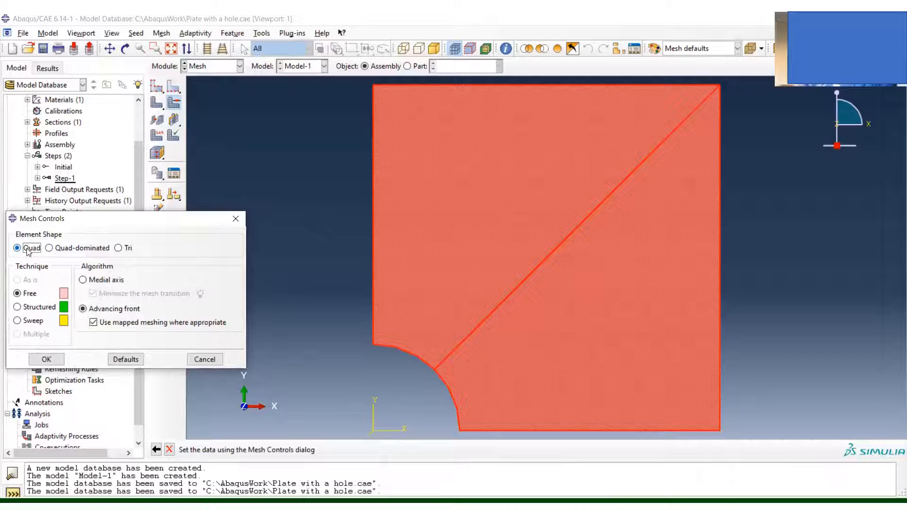
pyautogui.click(31, 307)
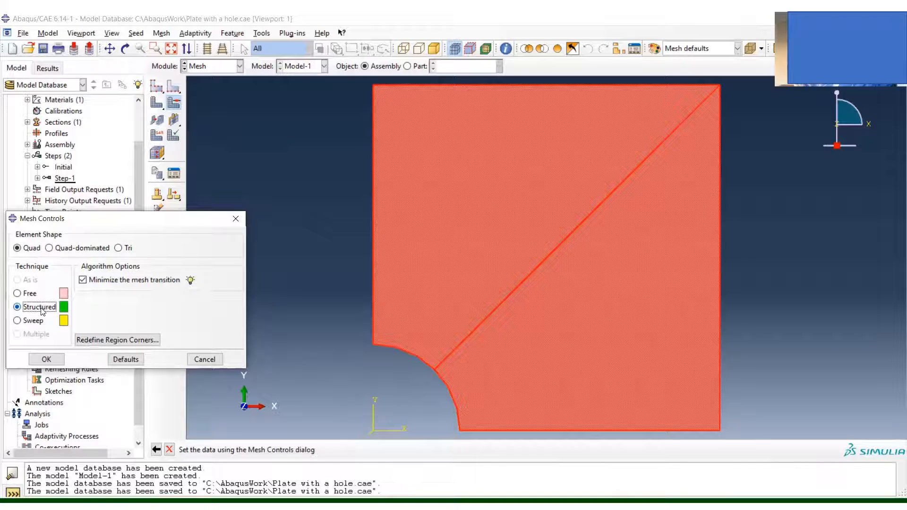
pyautogui.click(47, 359)
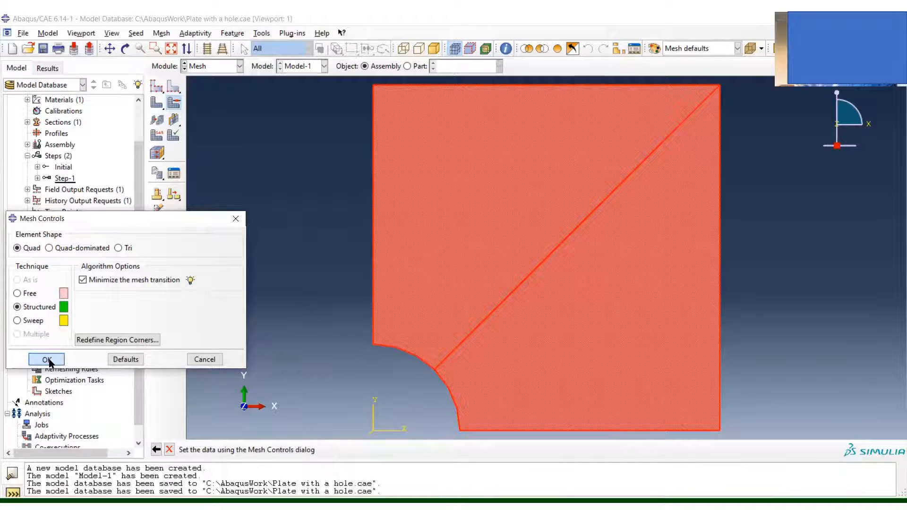
pyautogui.click(48, 360)
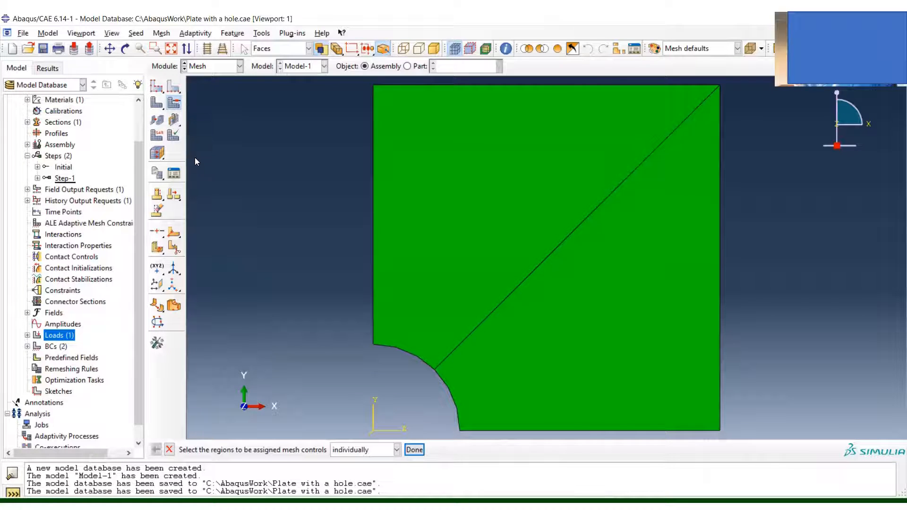
# Assign both plate faces the Standard, linear Plane Stress element type with reduced integration (CPS4R)
pyautogui.click(158, 136)
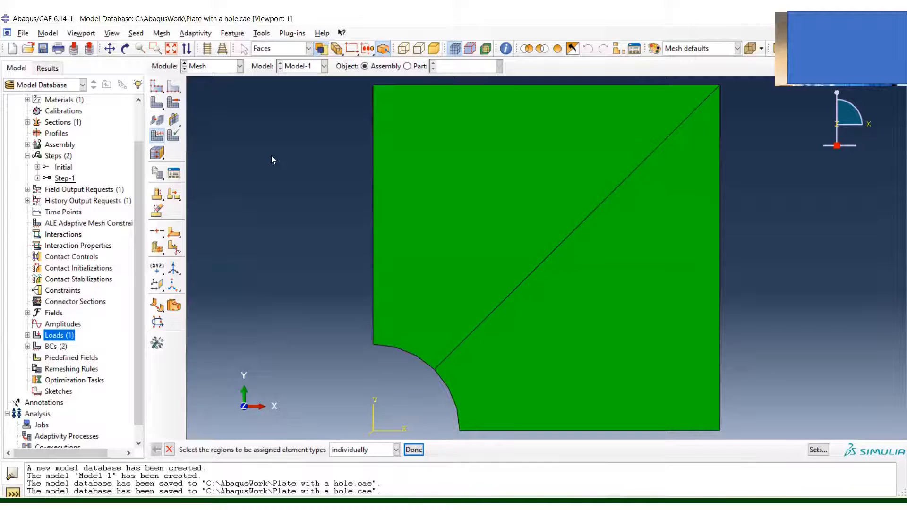
pyautogui.click(482, 196)
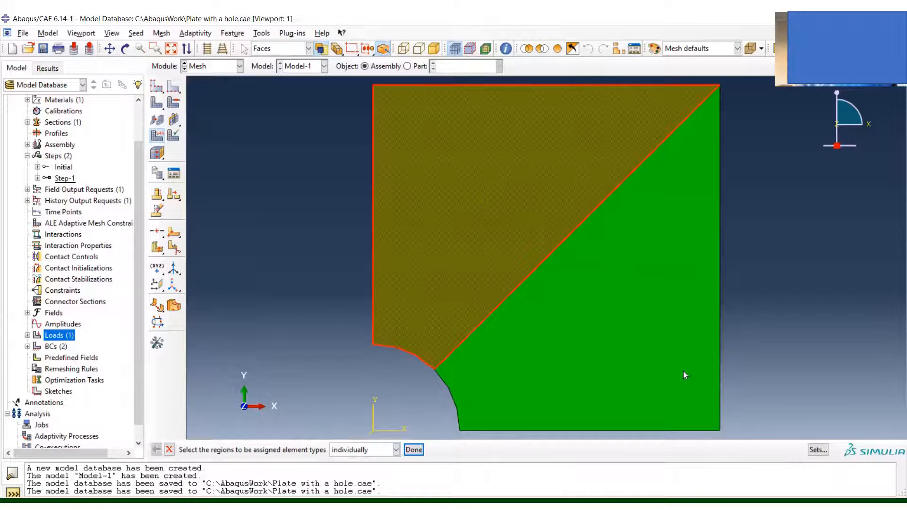
pyautogui.keyDown('shift'); pyautogui.click(614, 354); pyautogui.keyUp('shift')
pyautogui.click(413, 450)
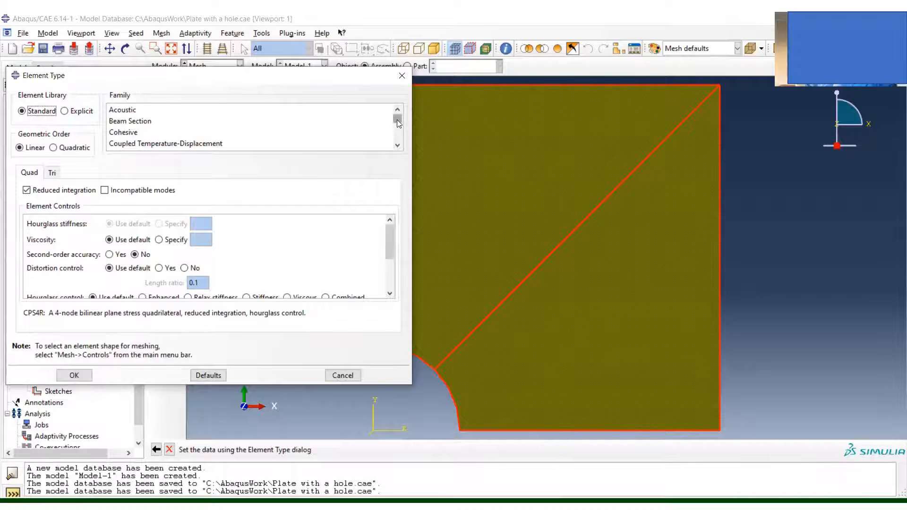
pyautogui.moveTo(396, 120); pyautogui.dragTo(398, 135)
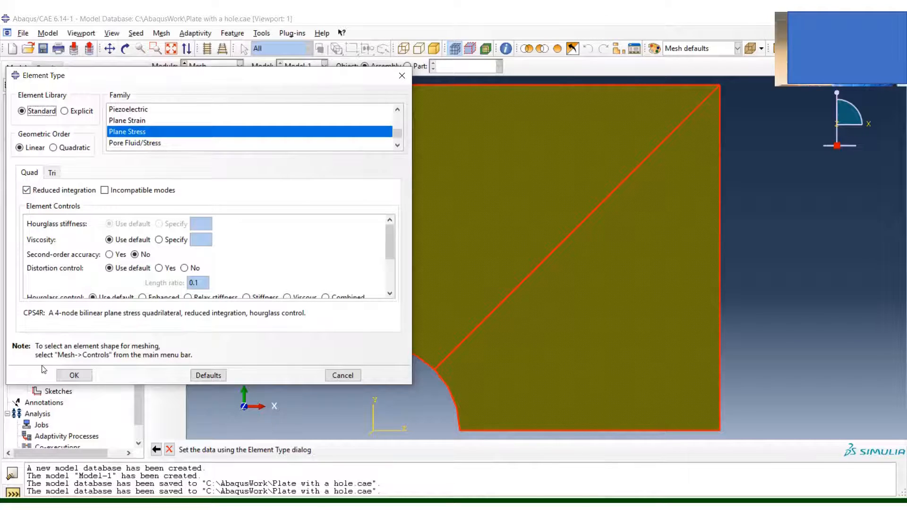
pyautogui.click(75, 378)
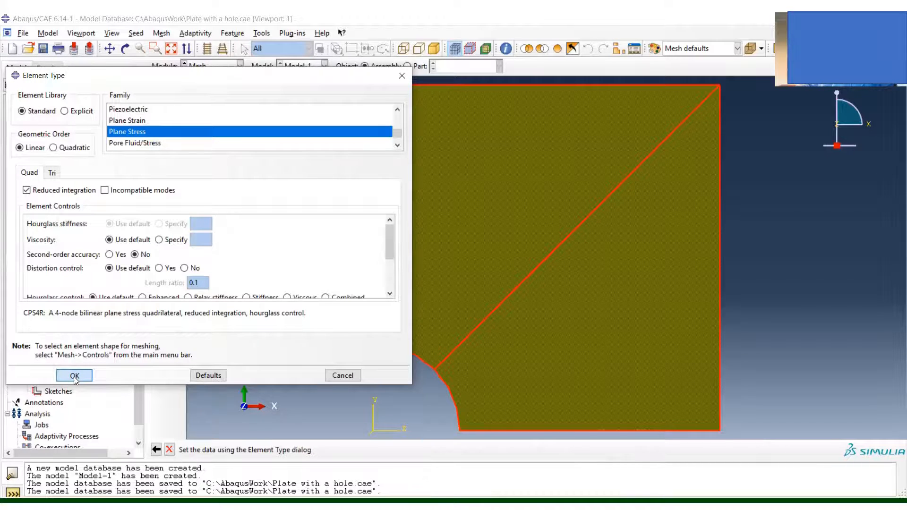
pyautogui.click(74, 376)
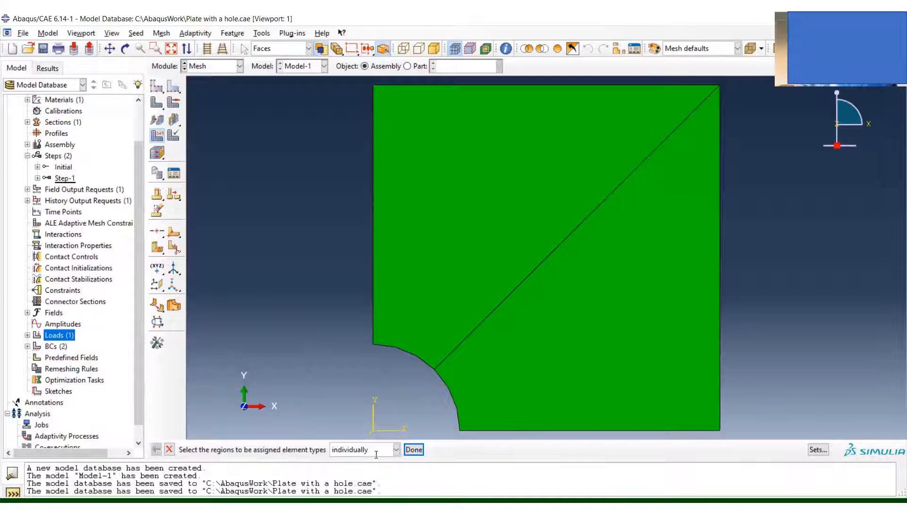
pyautogui.click(169, 451)
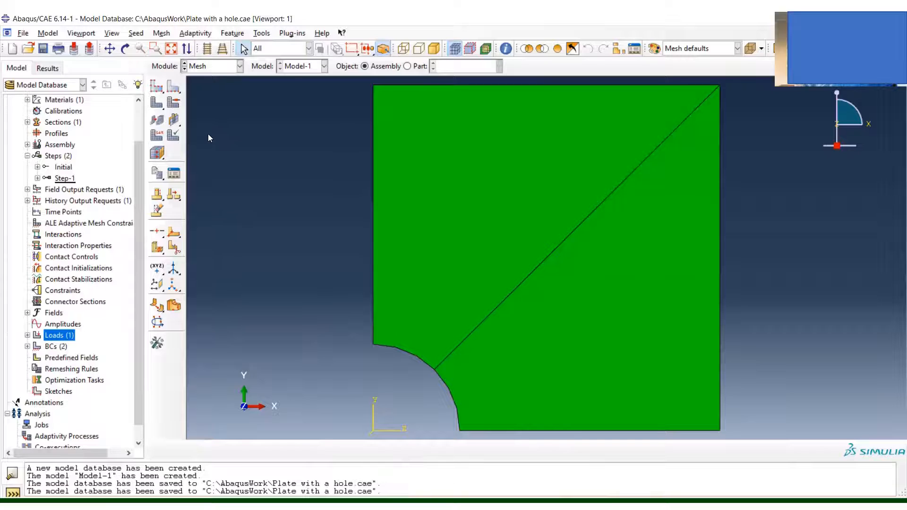
# Generate the mesh on the plate's part instance
pyautogui.click(157, 105)
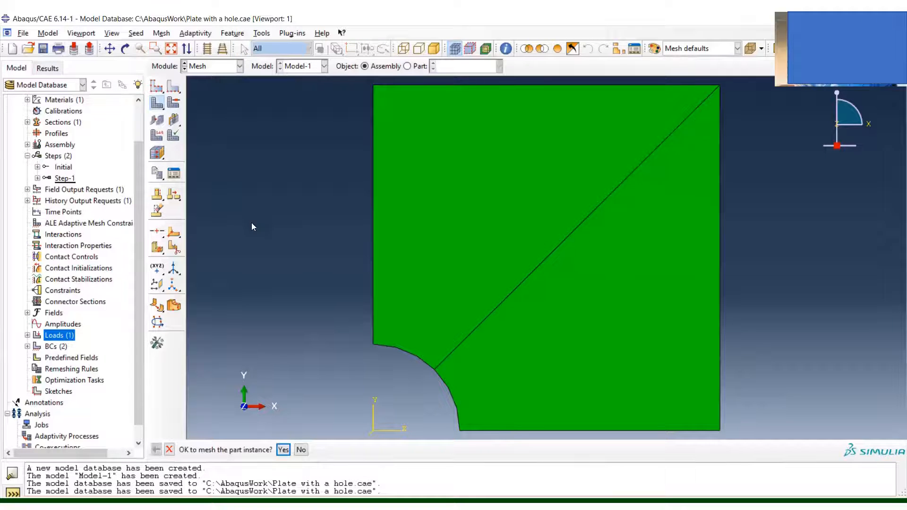
pyautogui.click(285, 450)
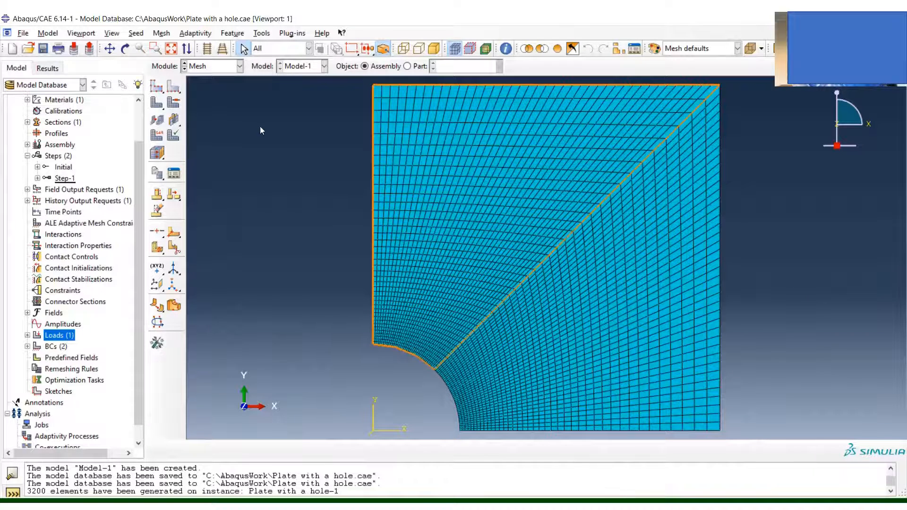
# Save the model database and create a full-analysis job named Plate-with-hole from Model-1
pyautogui.click(43, 51)
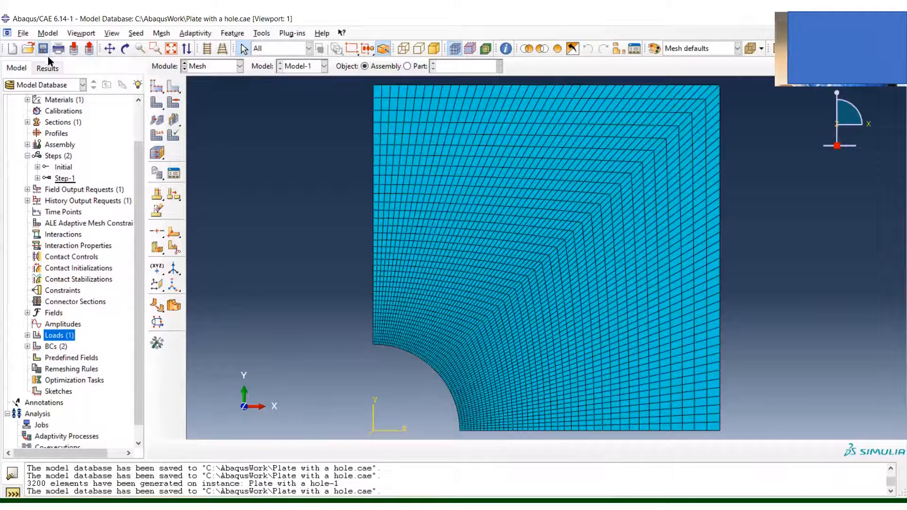
pyautogui.moveTo(137, 159); pyautogui.dragTo(138, 197)
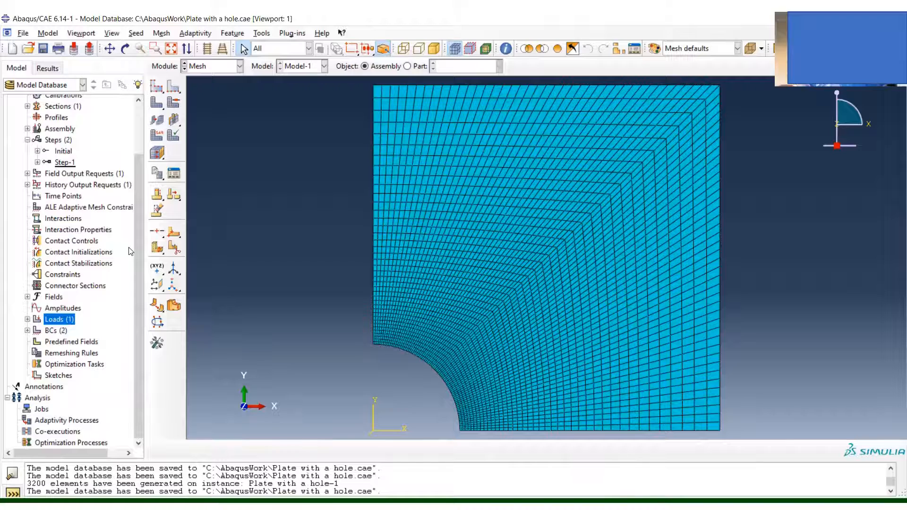
pyautogui.doubleClick(41, 410)
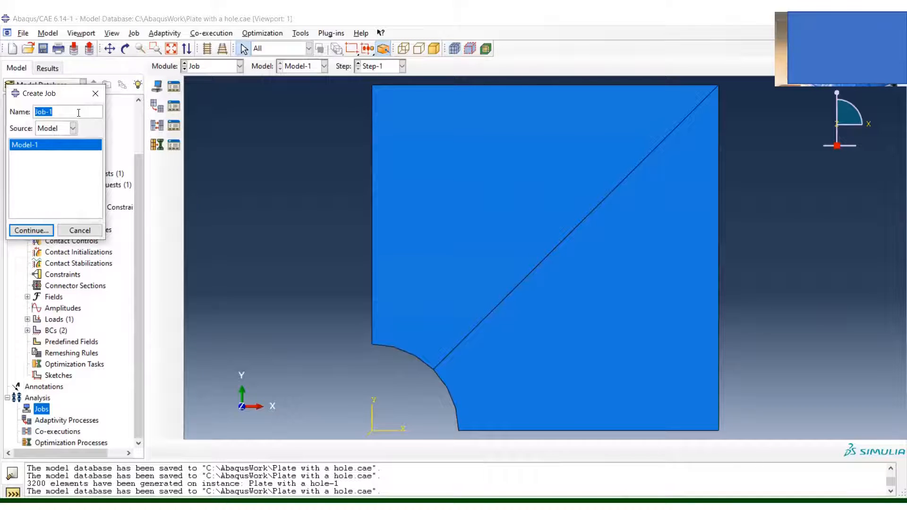
pyautogui.write('Plate with')
pyautogui.press('BackSpace')
pyautogui.press('BackSpace')
pyautogui.press('BackSpace')
pyautogui.press('BackSpace')
pyautogui.press('BackSpace')
pyautogui.write('-with-hole')
pyautogui.click(31, 231)
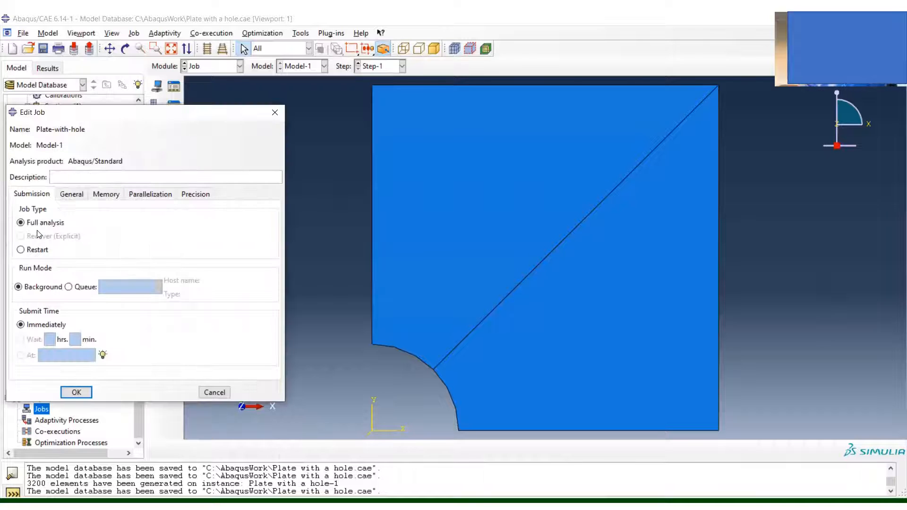
pyautogui.click(76, 393)
# Submit the Plate-with-hole job for analysis
pyautogui.click(17, 409)
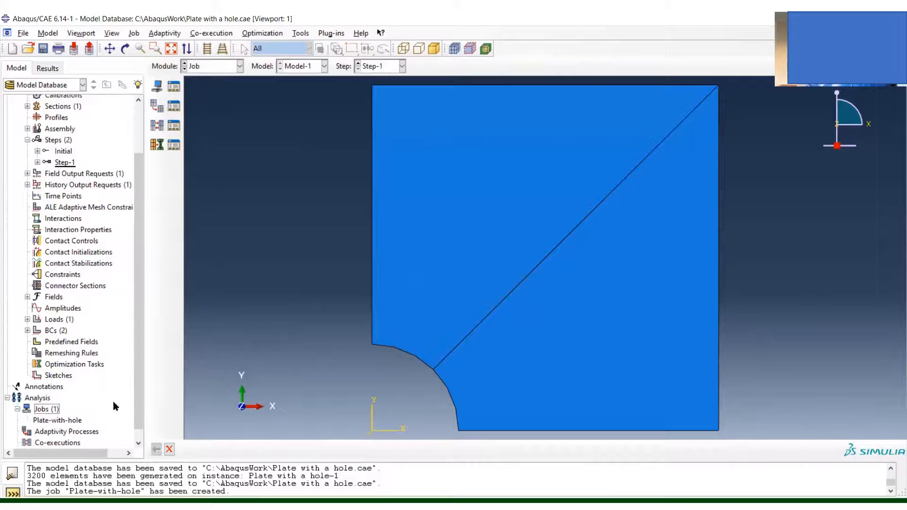
pyautogui.scroll(-1, 135, 398)
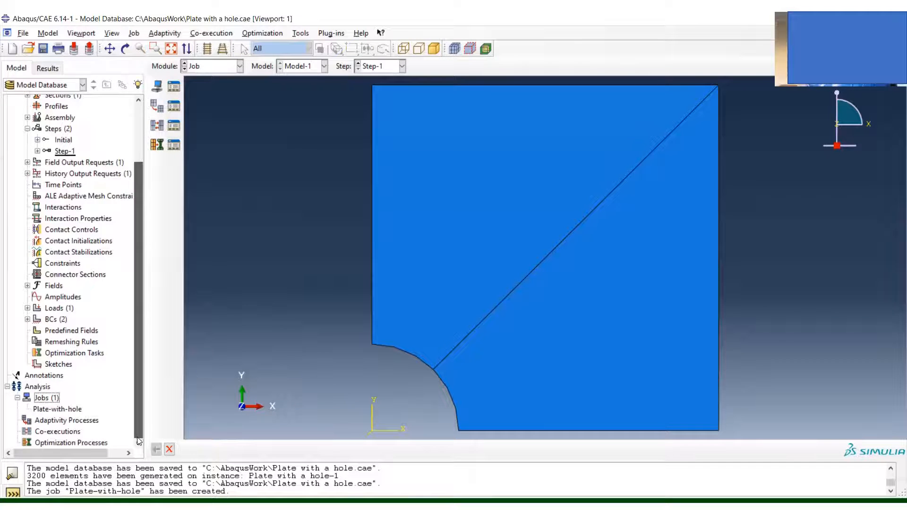
pyautogui.click(71, 411)
pyautogui.rightClick(71, 411)
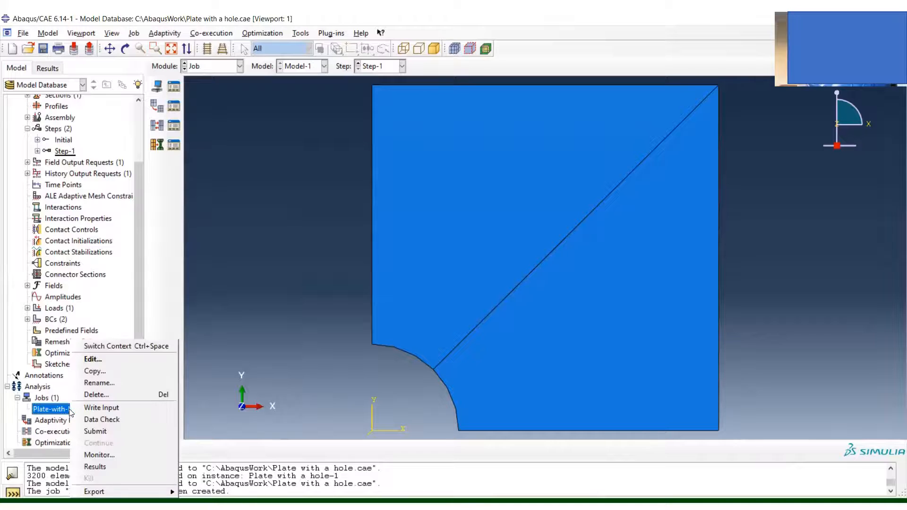
pyautogui.click(114, 431)
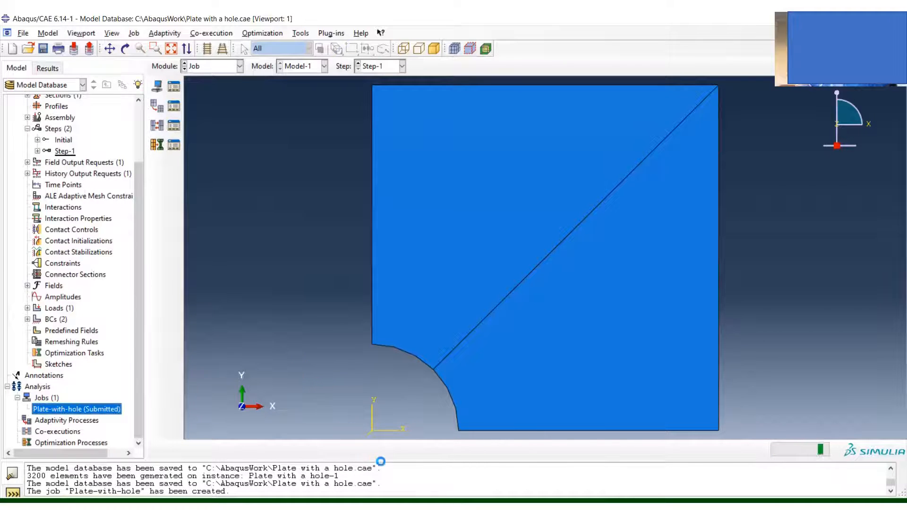
# Enlarge the message area and monitor the running Plate-with-hole job
pyautogui.moveTo(398, 461); pyautogui.dragTo(400, 425)
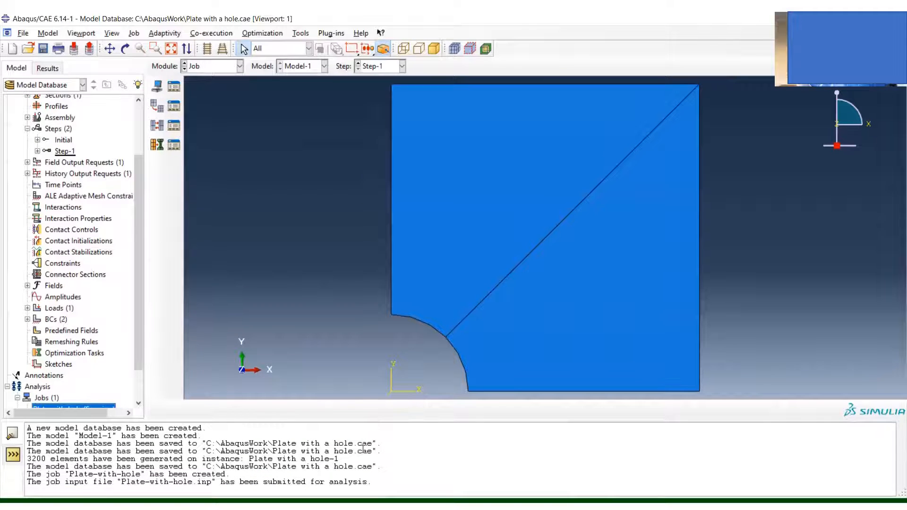
pyautogui.moveTo(139, 362); pyautogui.dragTo(133, 388)
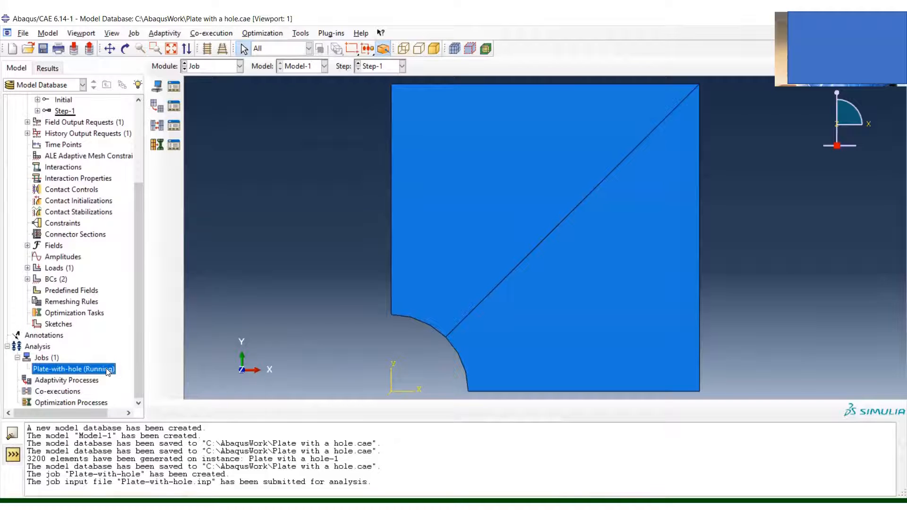
pyautogui.rightClick(107, 372)
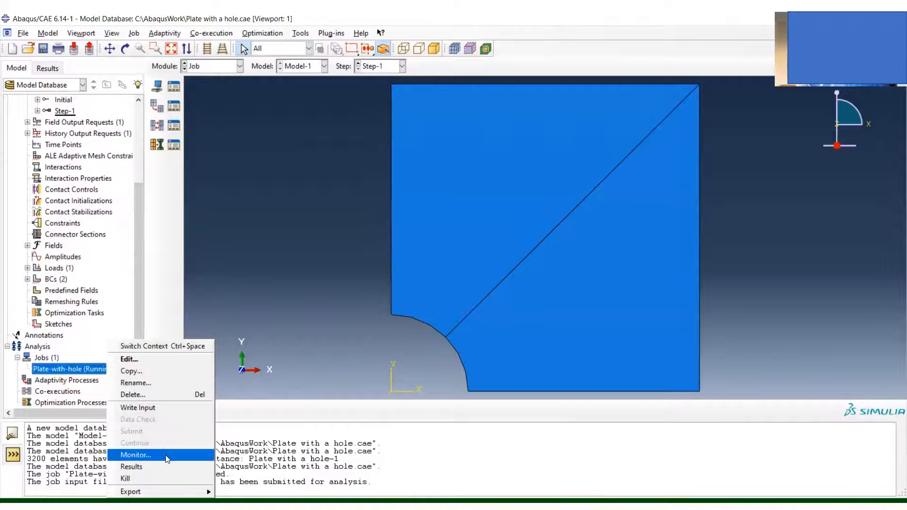
pyautogui.click(141, 455)
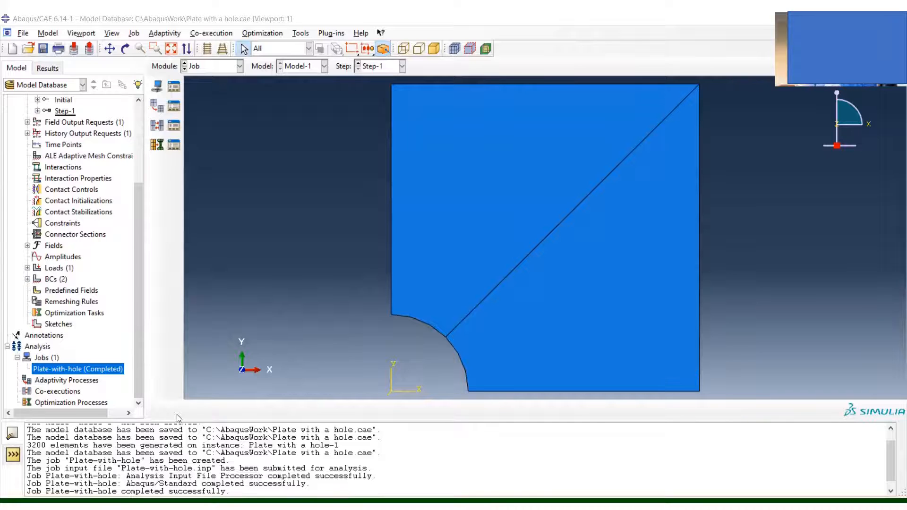
# Load the results of the Plate-with-hole job and plot stress contours on the deformed shape
pyautogui.rightClick(110, 373)
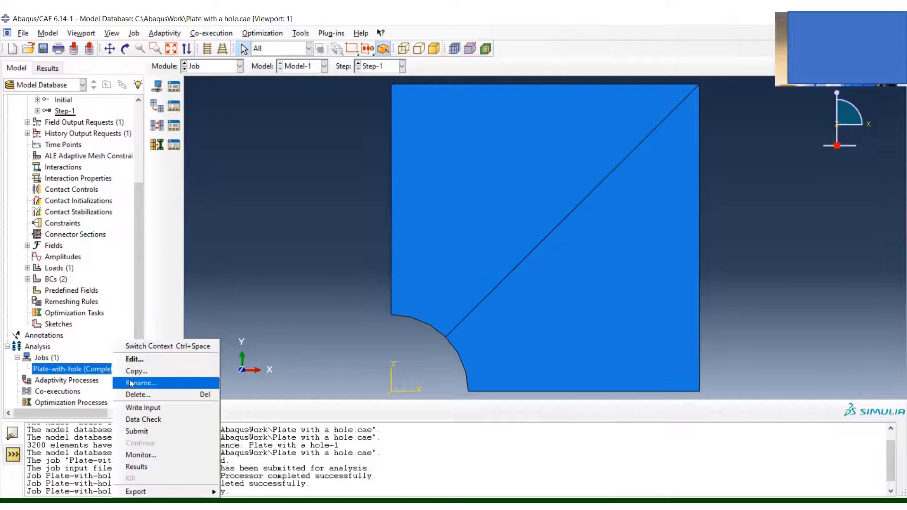
pyautogui.click(176, 464)
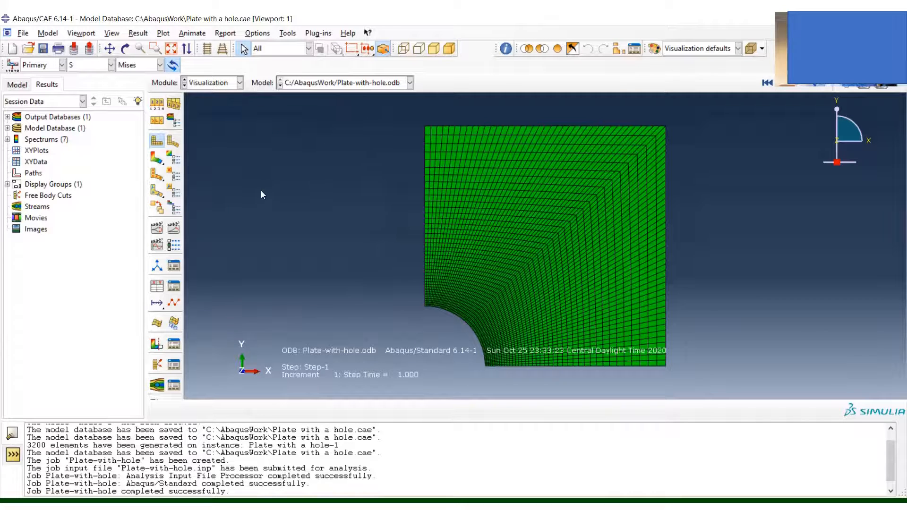
pyautogui.click(155, 159)
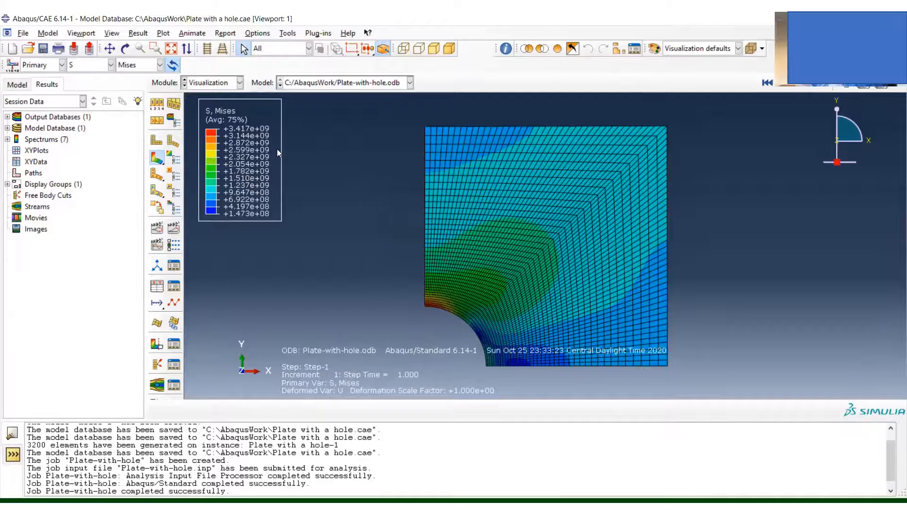
# Set the primary field output variable to stress component S11
pyautogui.click(138, 33)
pyautogui.click(166, 81)
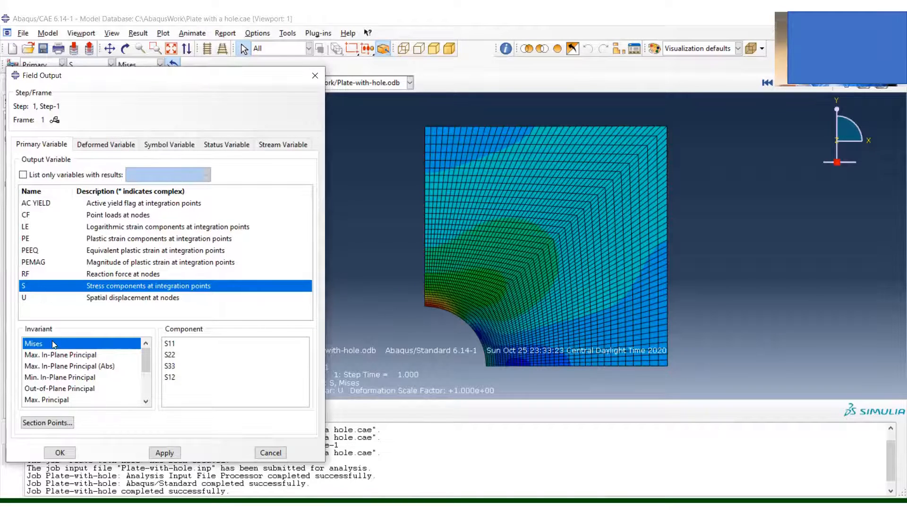
pyautogui.click(170, 344)
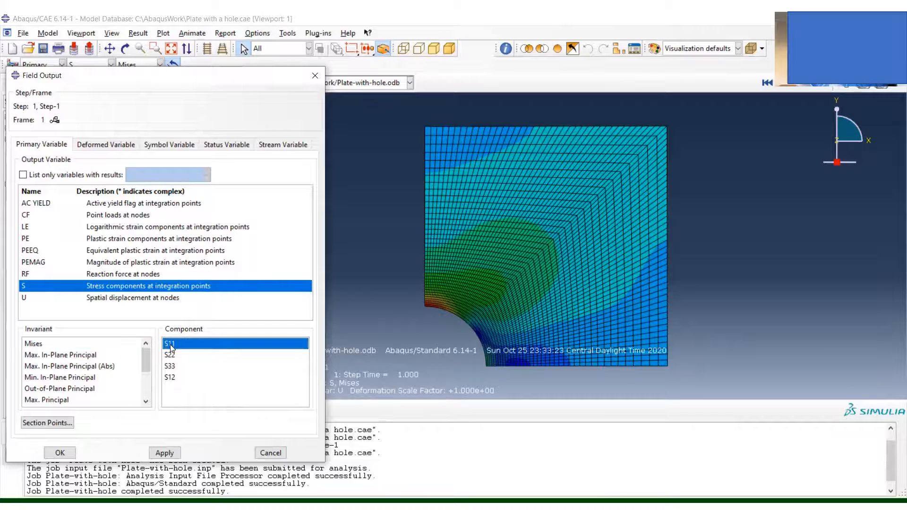
pyautogui.click(63, 453)
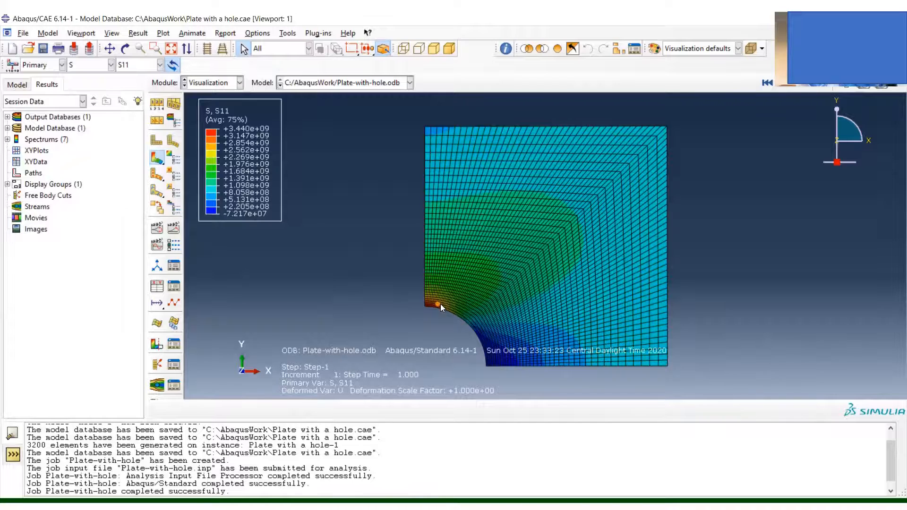
# Slow down the animation frame rate and play the time-history animation of the S11 results
pyautogui.click(174, 228)
pyautogui.click(178, 229)
pyautogui.click(177, 254)
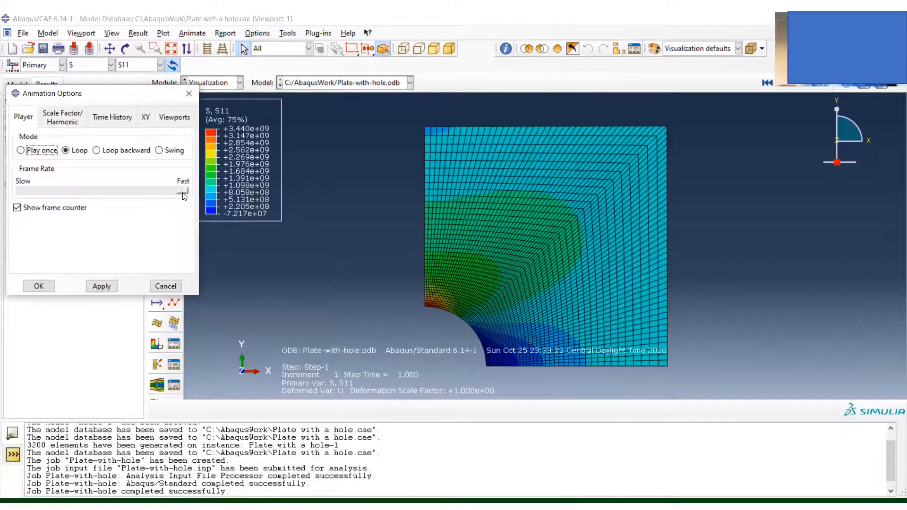
pyautogui.moveTo(182, 192); pyautogui.dragTo(82, 191)
pyautogui.click(40, 286)
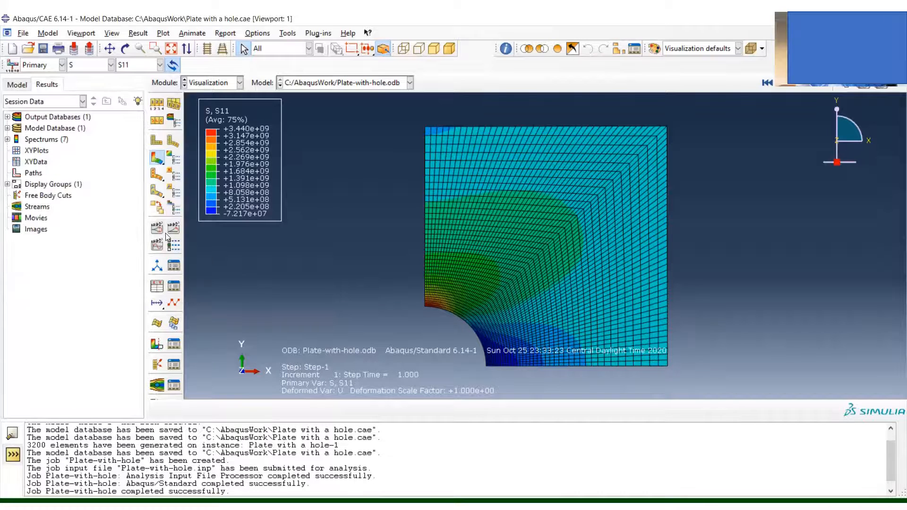
pyautogui.click(175, 231)
# Set the common plot options to a uniform deformation scale factor of 50
pyautogui.click(267, 34)
pyautogui.click(275, 48)
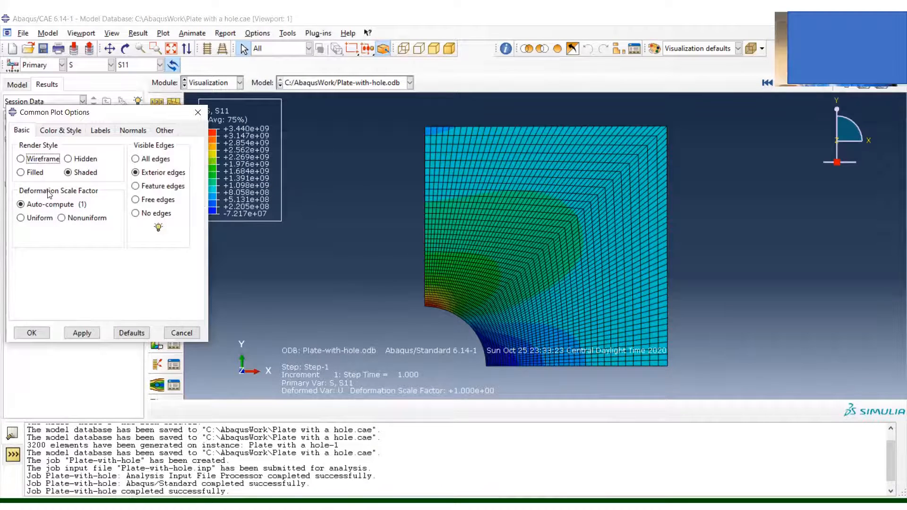
pyautogui.click(32, 220)
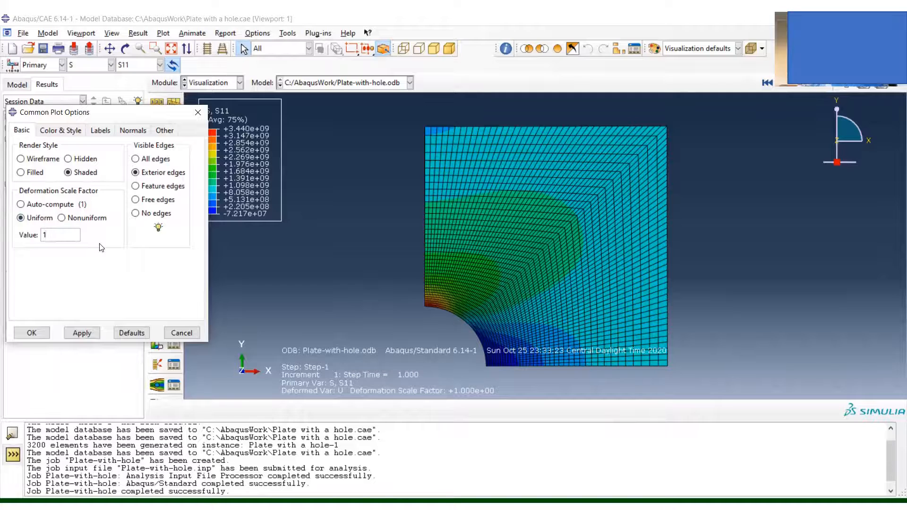
pyautogui.press('BackSpace')
pyautogui.write('50')
pyautogui.click(35, 333)
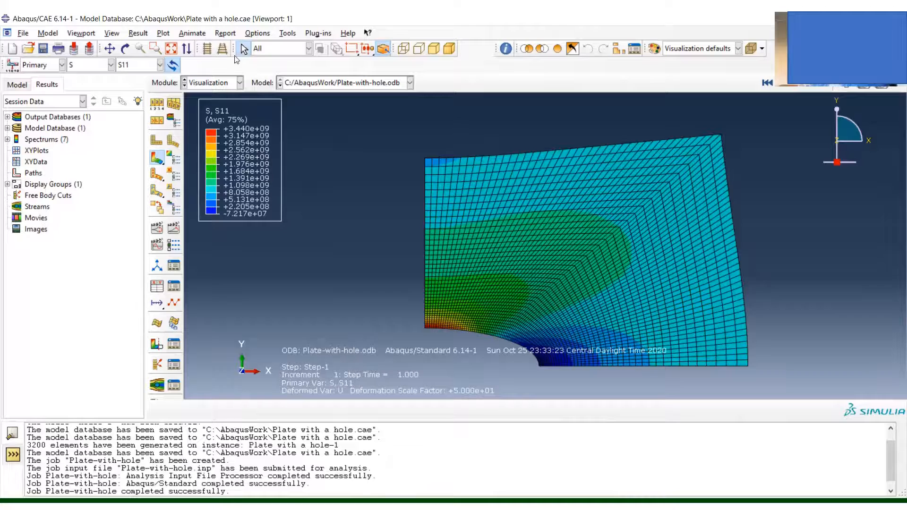
# Set the uniform deformation scale factor to 10 and briefly play the time-history animation
pyautogui.click(258, 34)
pyautogui.click(273, 46)
pyautogui.doubleClick(47, 234)
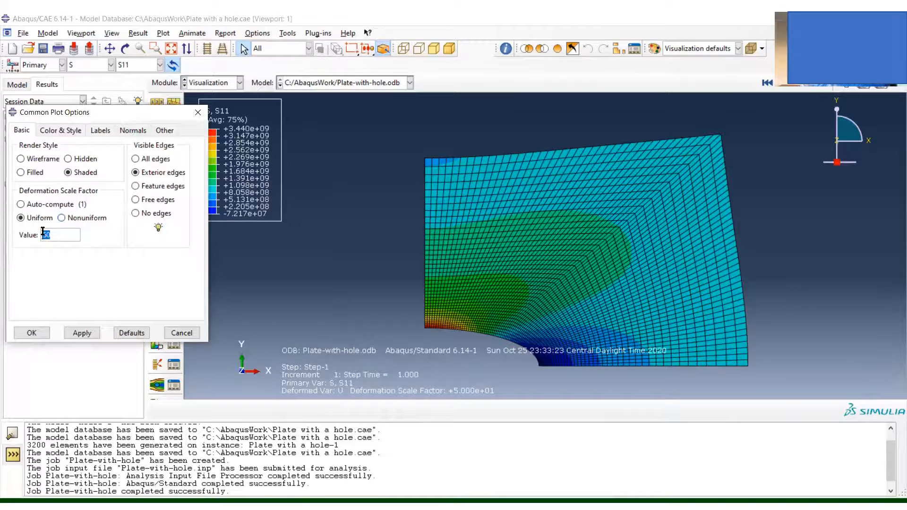
pyautogui.write('10')
pyautogui.click(29, 332)
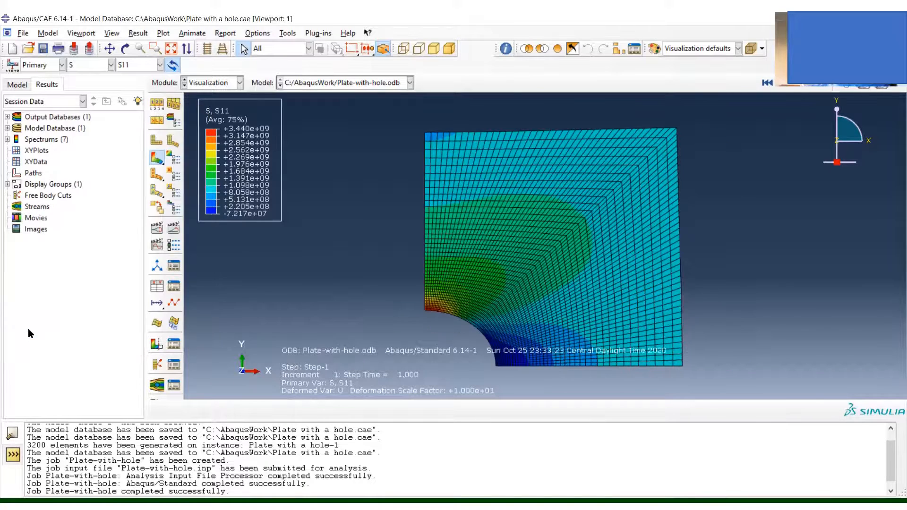
pyautogui.click(173, 229)
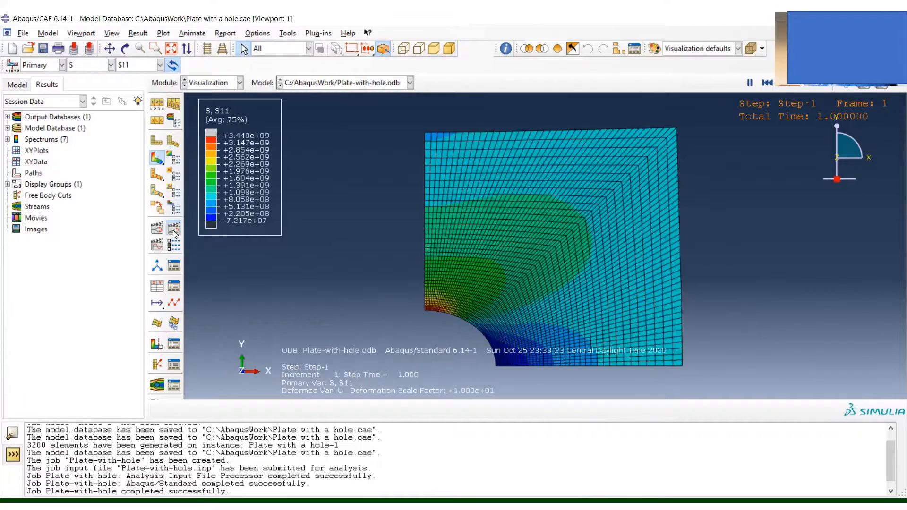
pyautogui.click(173, 231)
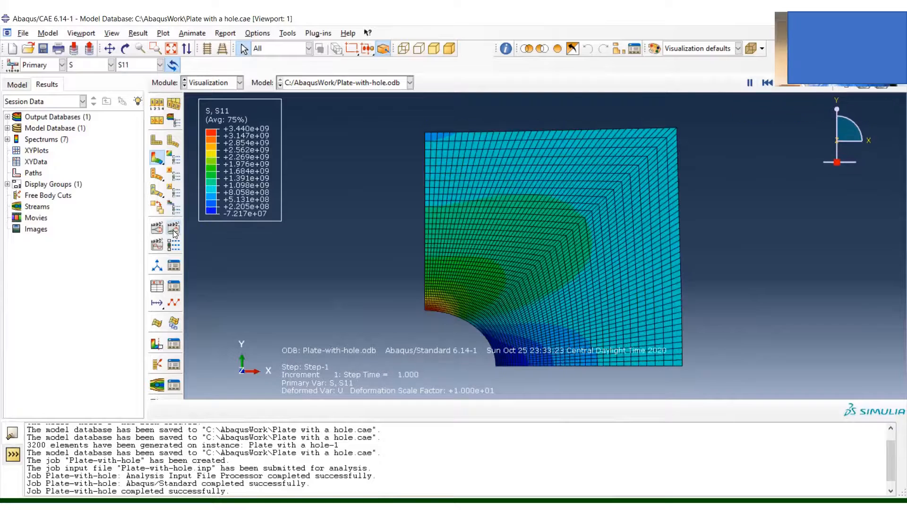
# Compare the contours on both the undeformed and deformed shapes, and return to the deformed shape only
pyautogui.click(157, 160)
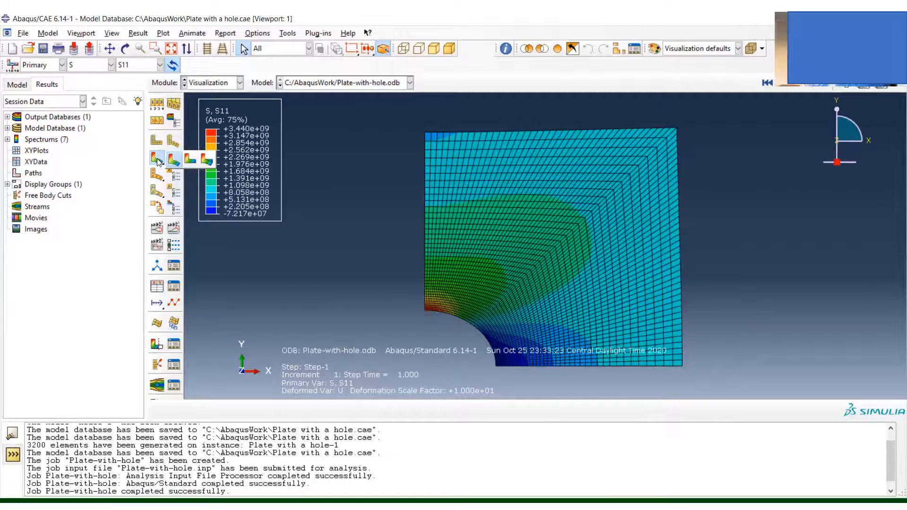
pyautogui.click(207, 160)
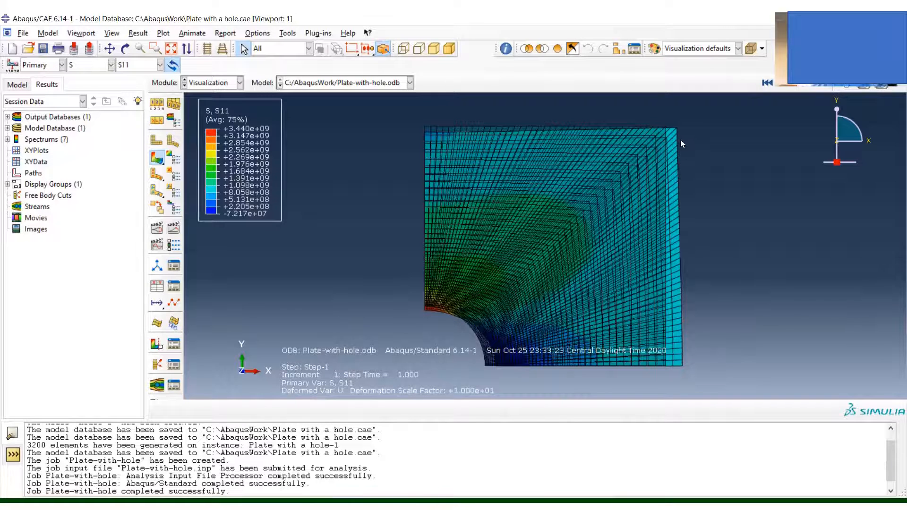
pyautogui.click(163, 161)
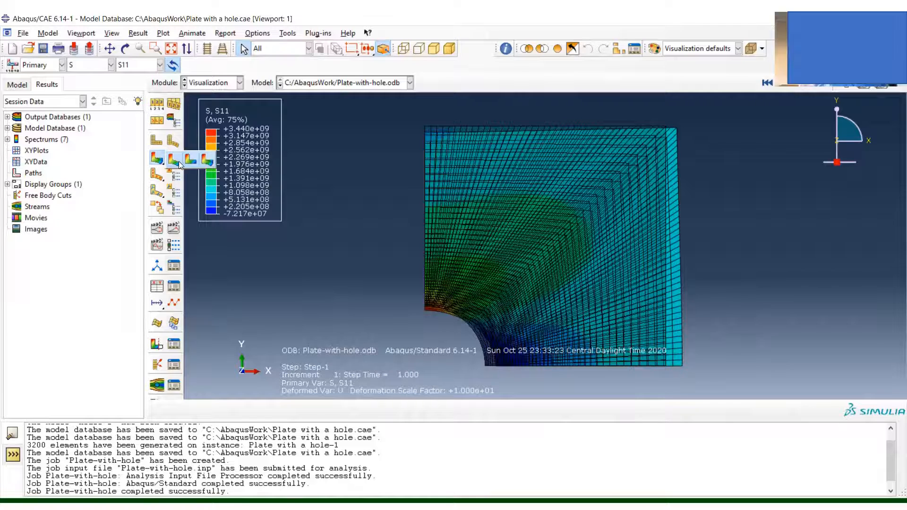
pyautogui.click(179, 162)
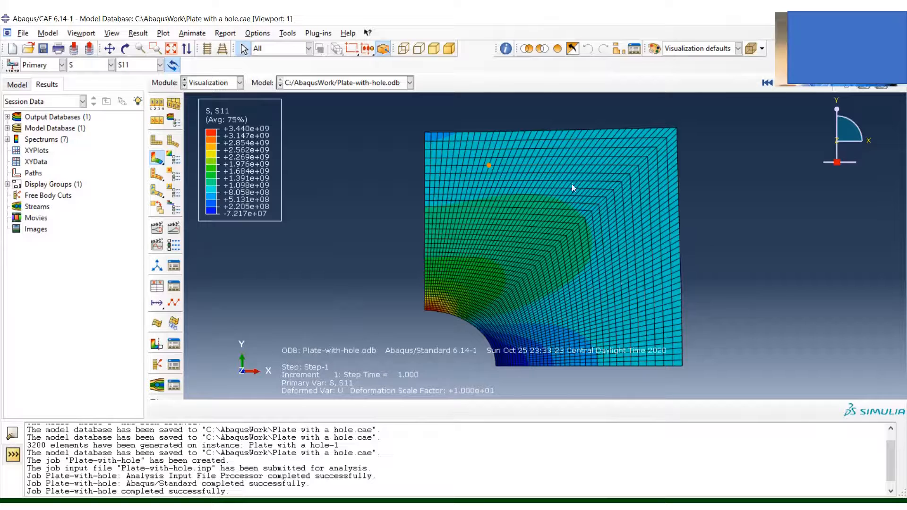
# Hide all visible mesh edges in the contour plot by choosing No edges in the common plot options
pyautogui.click(261, 33)
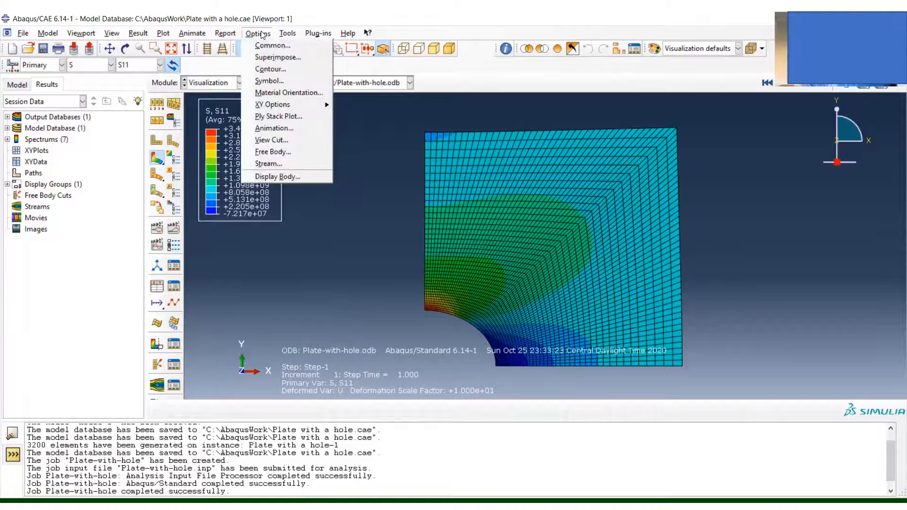
pyautogui.click(273, 46)
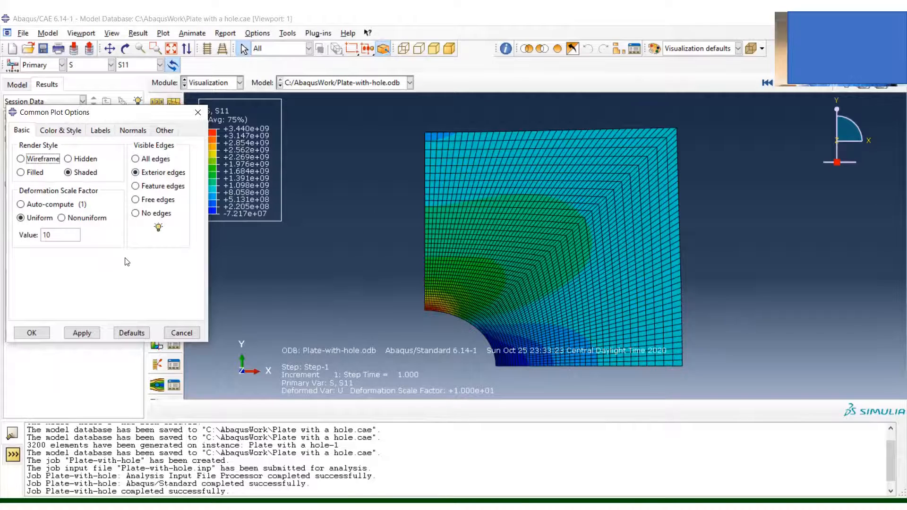
pyautogui.click(136, 213)
pyautogui.click(31, 333)
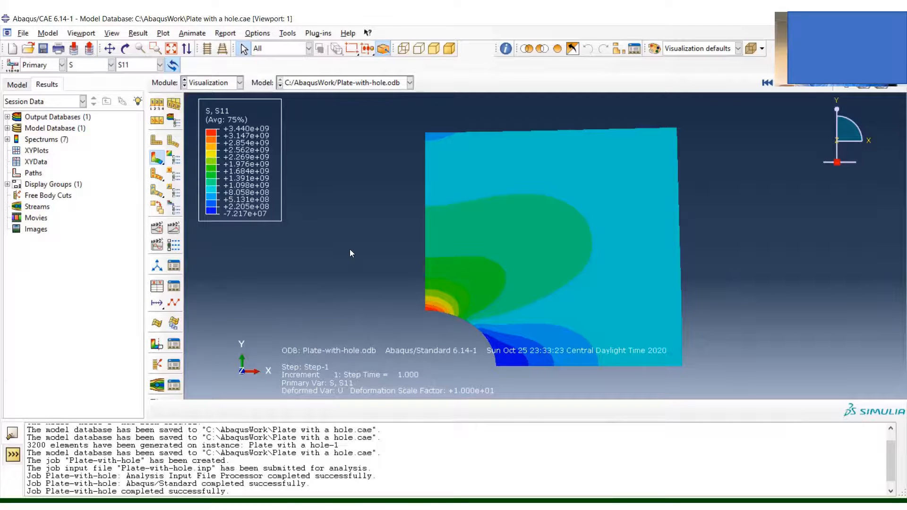
# Plot the contours on the undeformed shape, and start an edge-list path with edges selected by feature edge
pyautogui.click(154, 159)
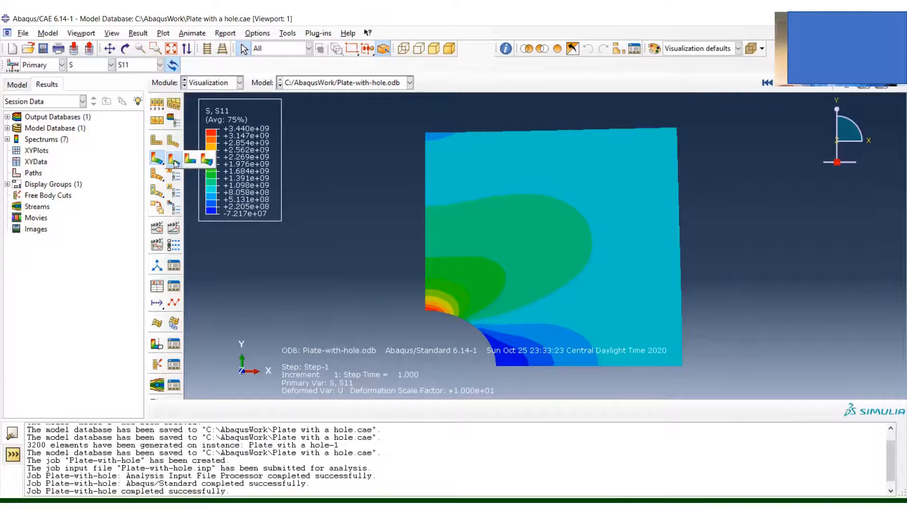
pyautogui.click(189, 160)
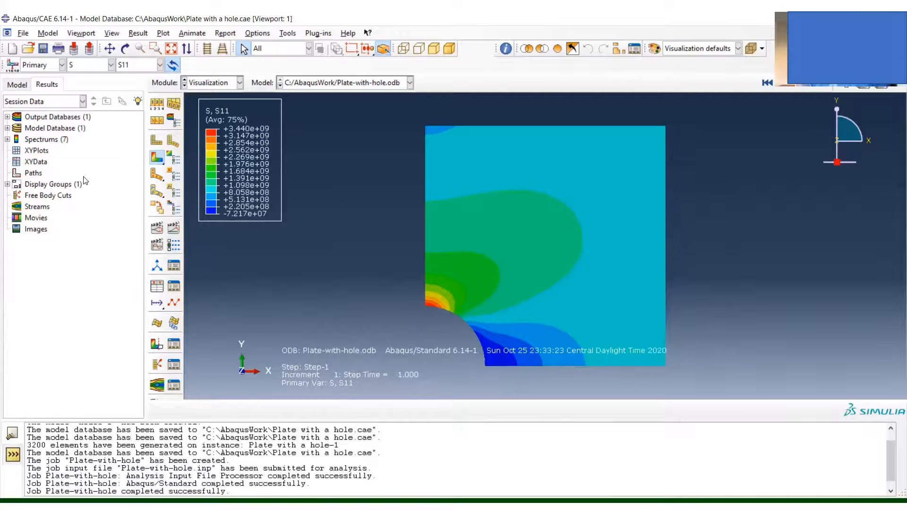
pyautogui.doubleClick(33, 174)
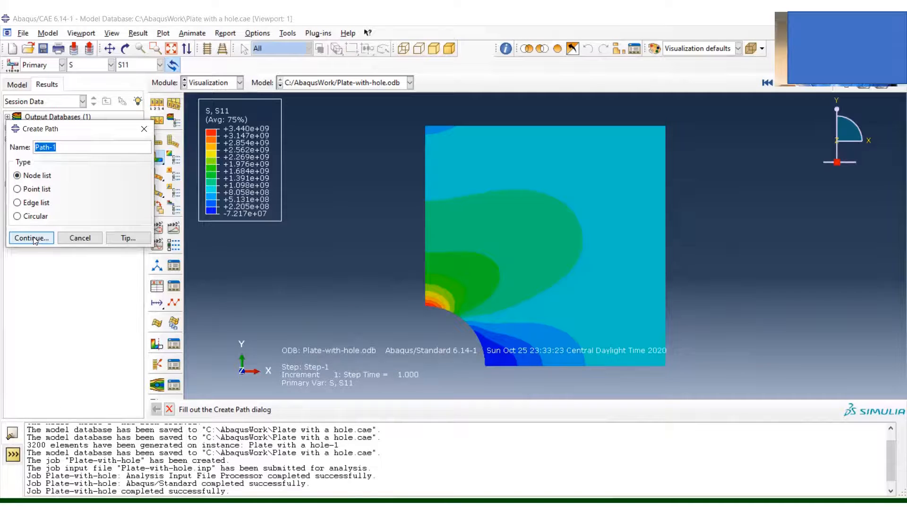
pyautogui.click(39, 206)
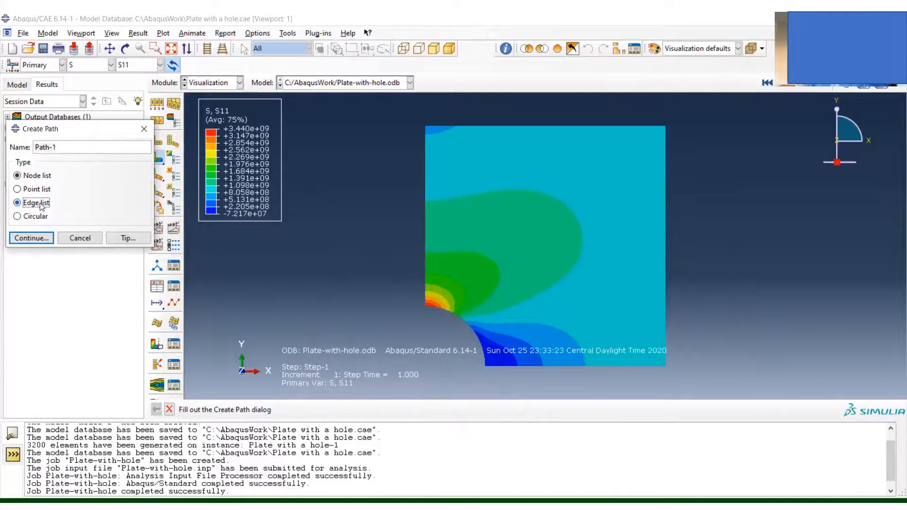
pyautogui.click(32, 239)
pyautogui.click(105, 313)
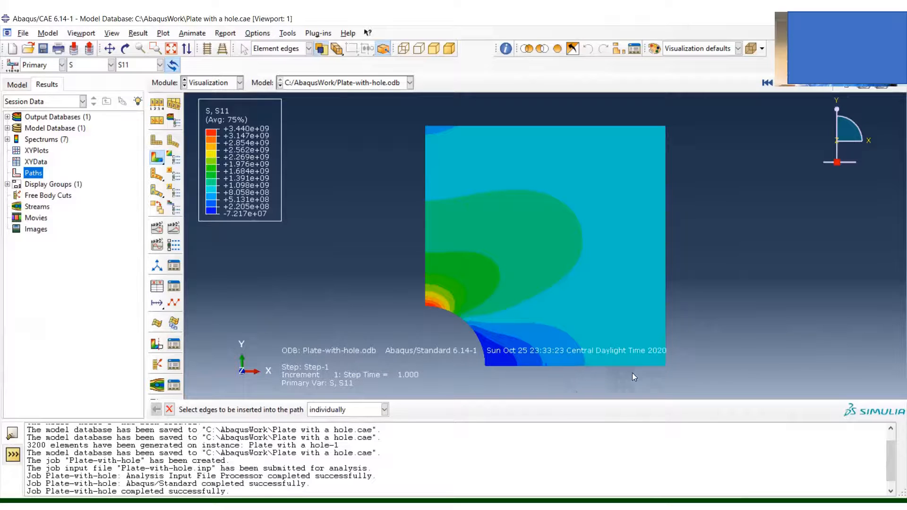
pyautogui.click(384, 409)
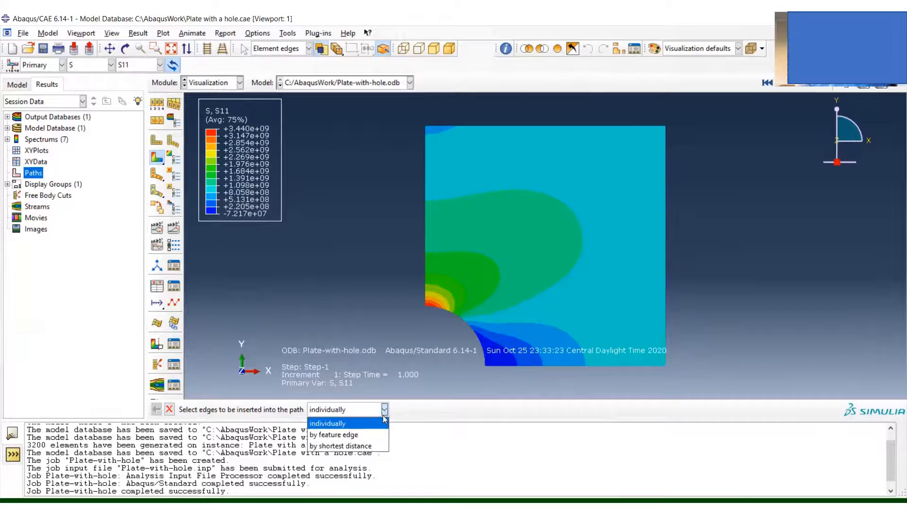
pyautogui.click(372, 435)
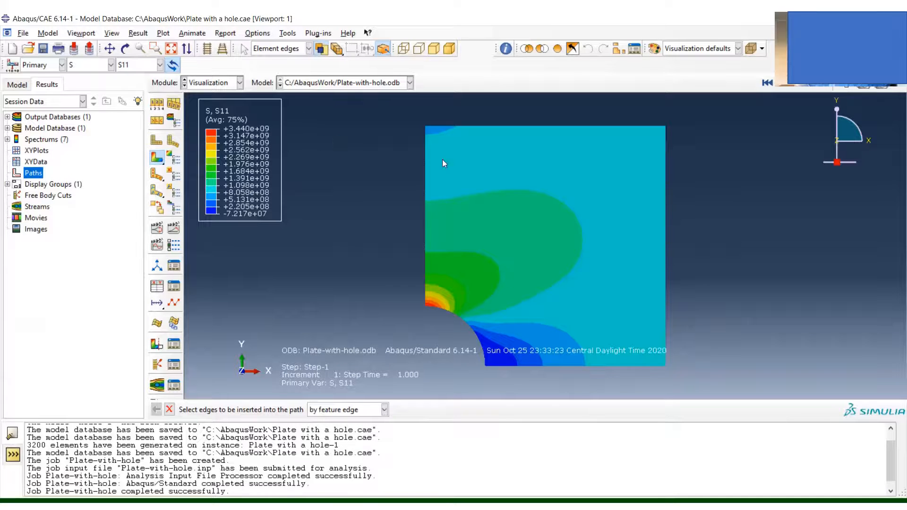
# Show the exterior element edges on the contour plot through the common plot options
pyautogui.click(265, 35)
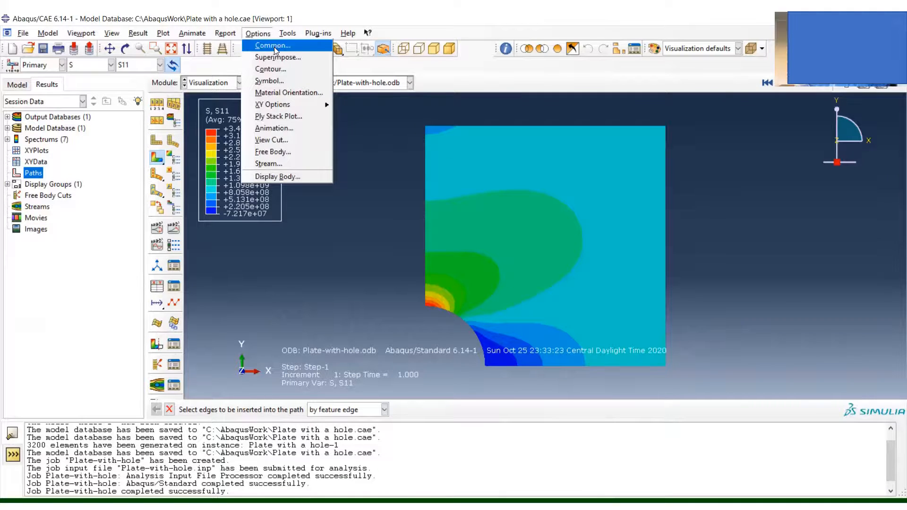
pyautogui.click(273, 45)
pyautogui.click(154, 173)
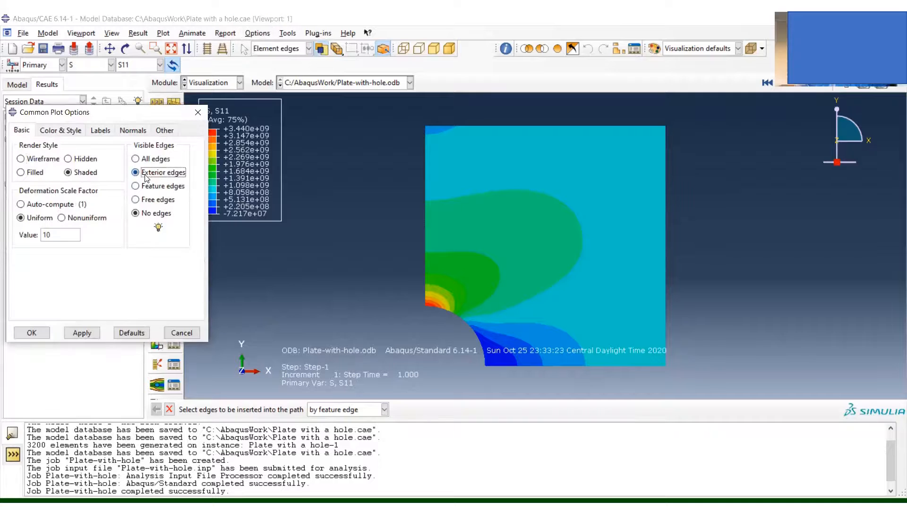
pyautogui.click(34, 332)
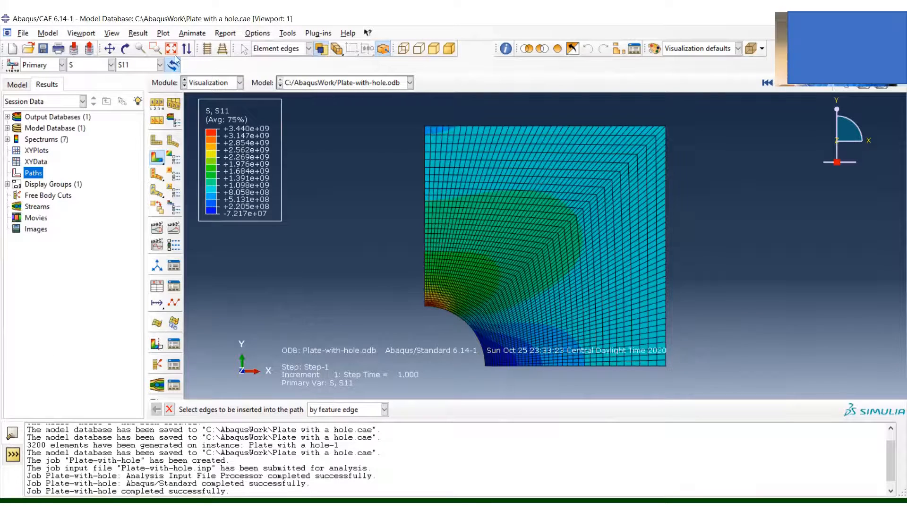
# Define the path along the plate's bottom edge, running from the hole to the plate's outer corner
pyautogui.click(155, 49)
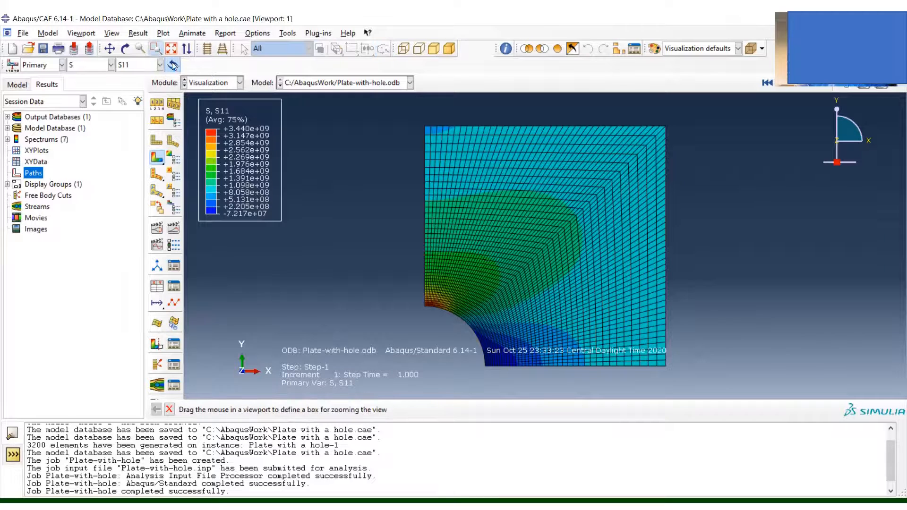
pyautogui.moveTo(463, 349); pyautogui.dragTo(676, 383)
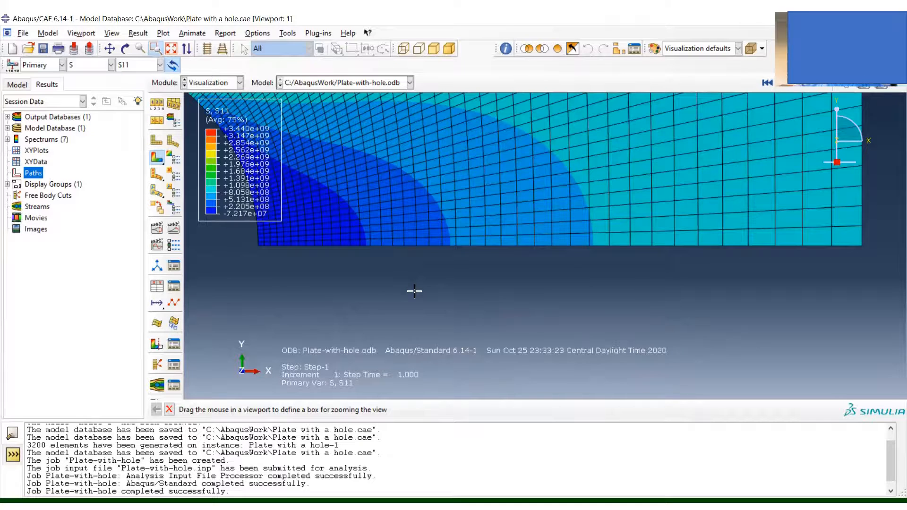
pyautogui.click(156, 50)
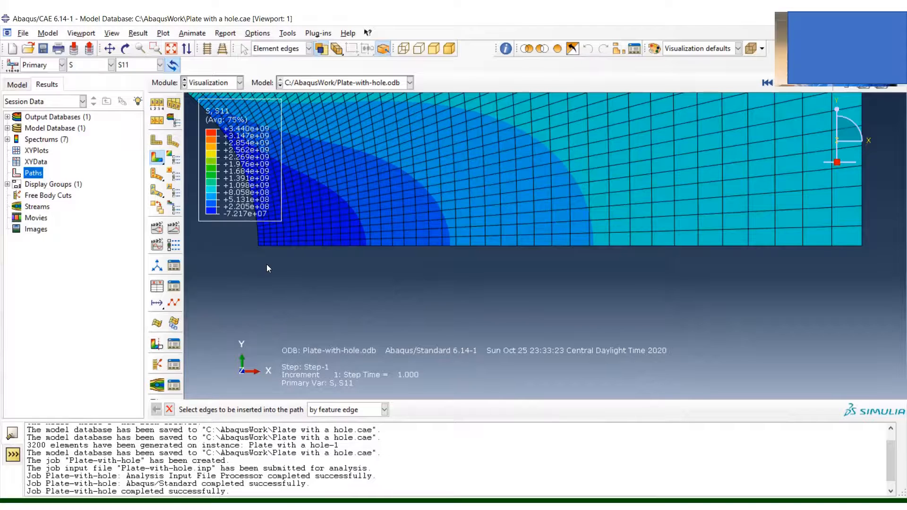
pyautogui.scroll(4, 256, 231)
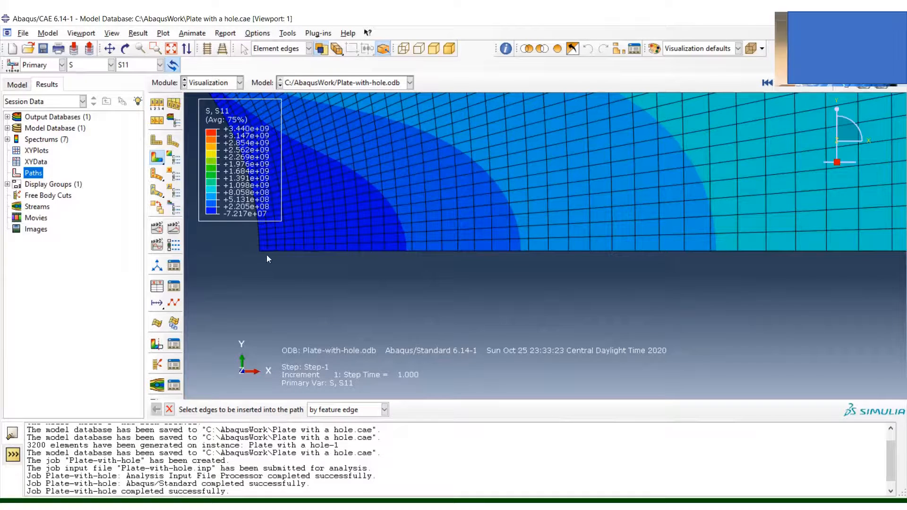
pyautogui.scroll(2, 267, 257)
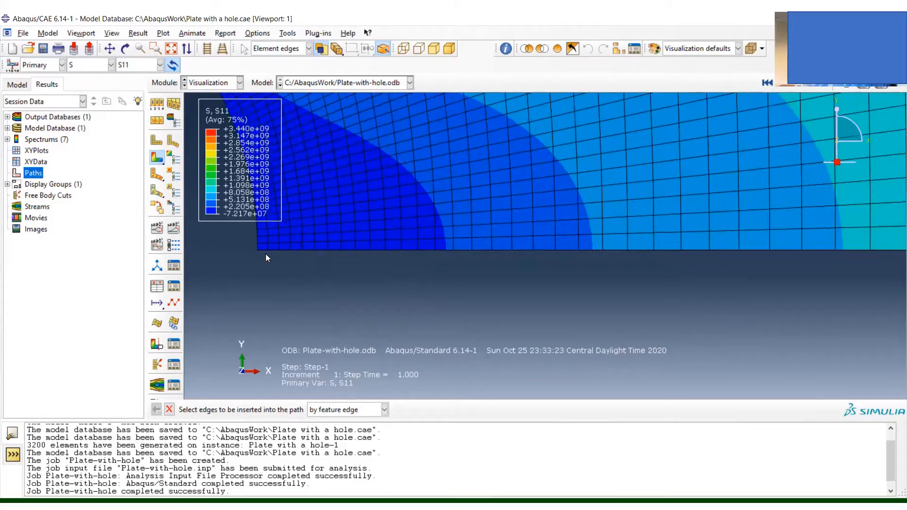
pyautogui.scroll(3, 266, 255)
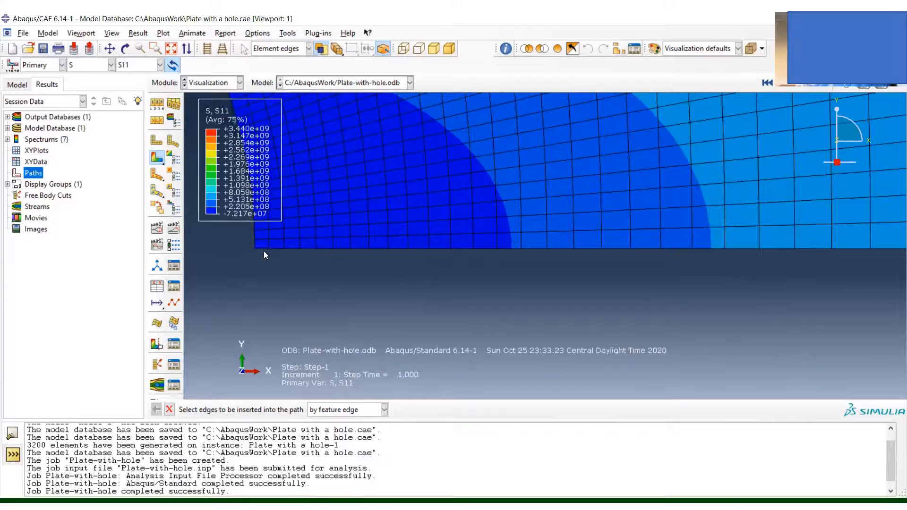
pyautogui.click(264, 249)
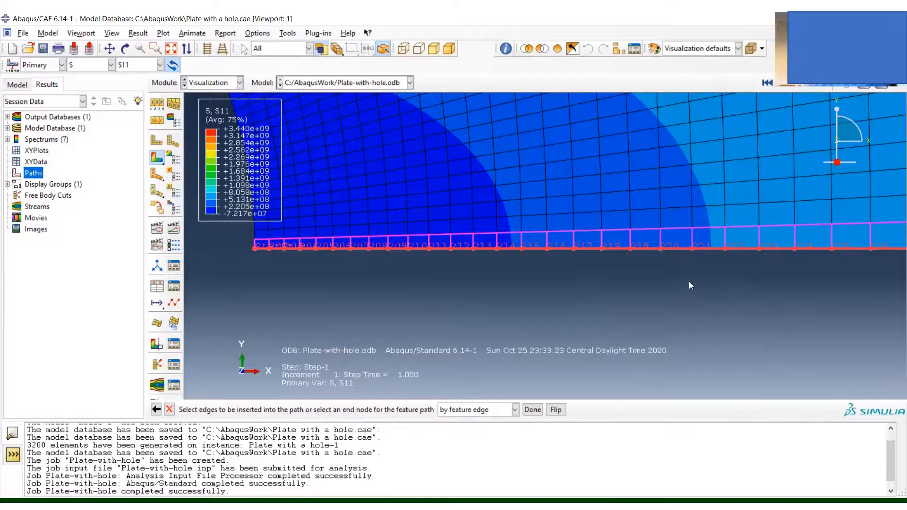
pyautogui.scroll(-5, 677, 282)
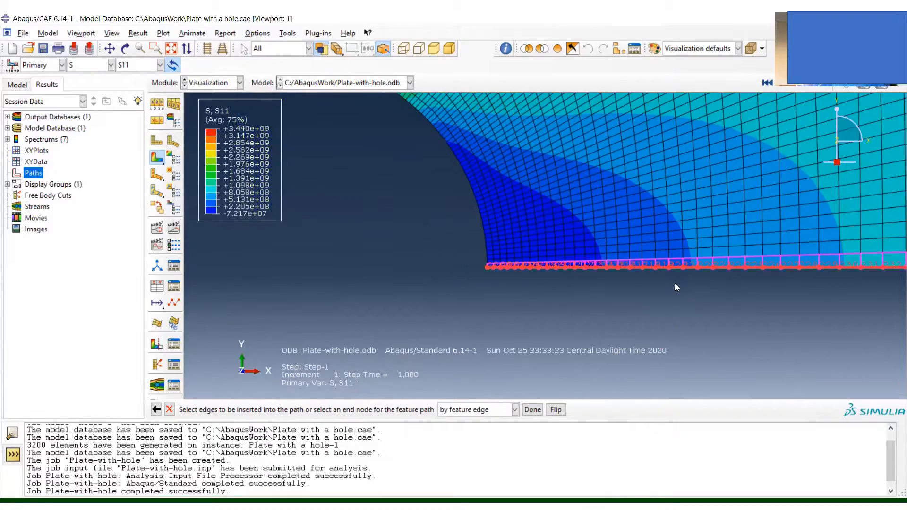
pyautogui.scroll(-5, 673, 284)
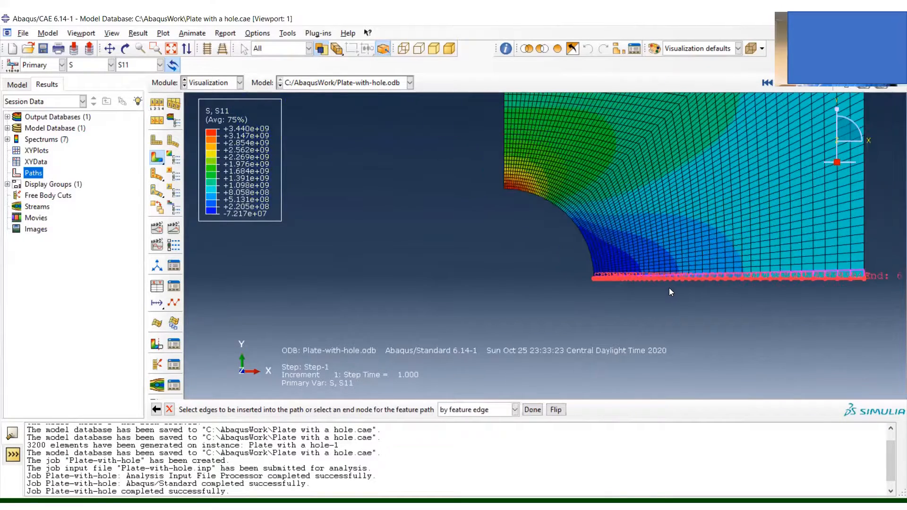
pyautogui.click(534, 411)
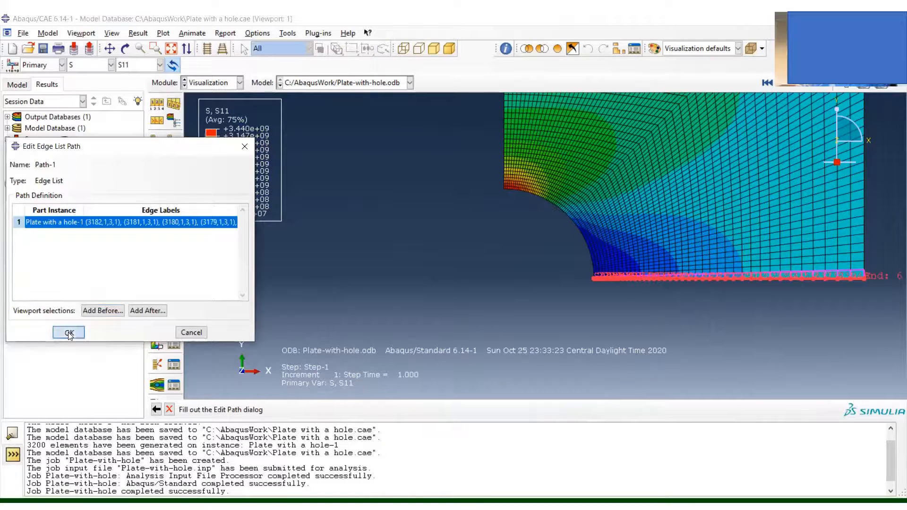
pyautogui.click(69, 333)
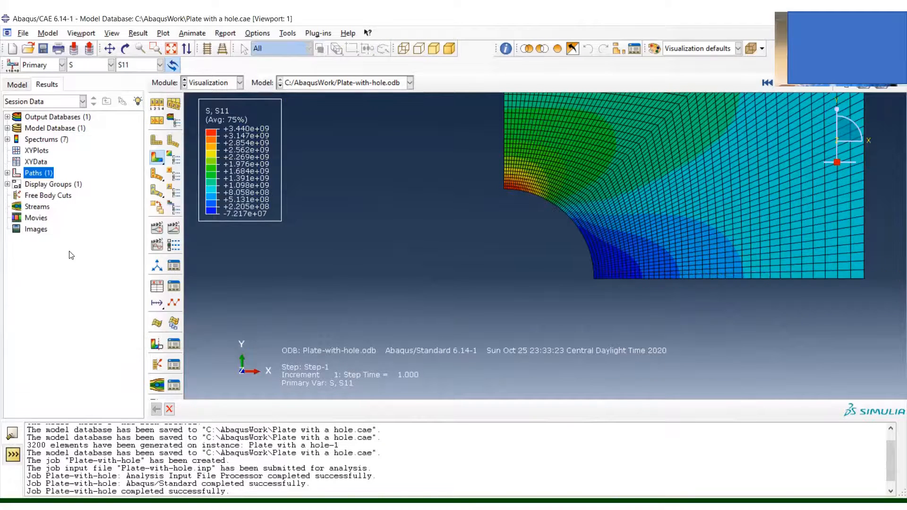
# Create XY data from the path, plot S11 against true distance, and save the data as XYData-1
pyautogui.doubleClick(36, 162)
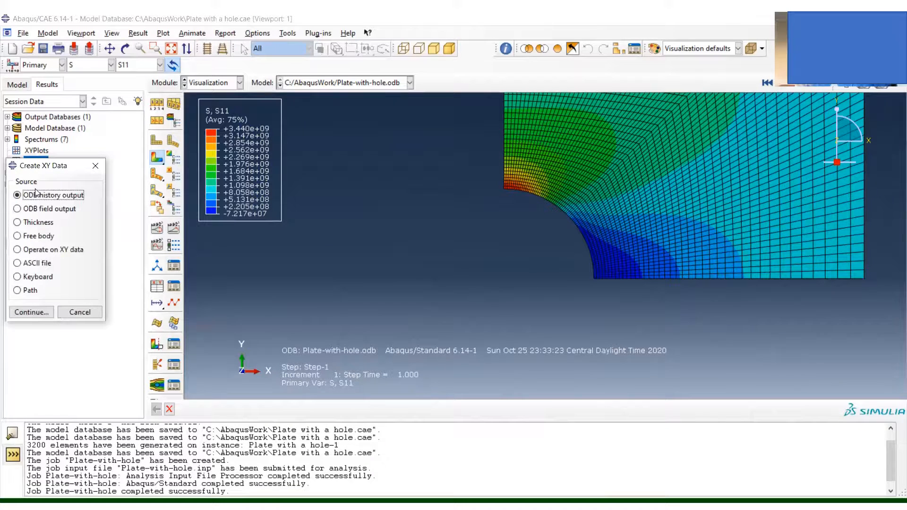
pyautogui.click(27, 292)
pyautogui.click(33, 312)
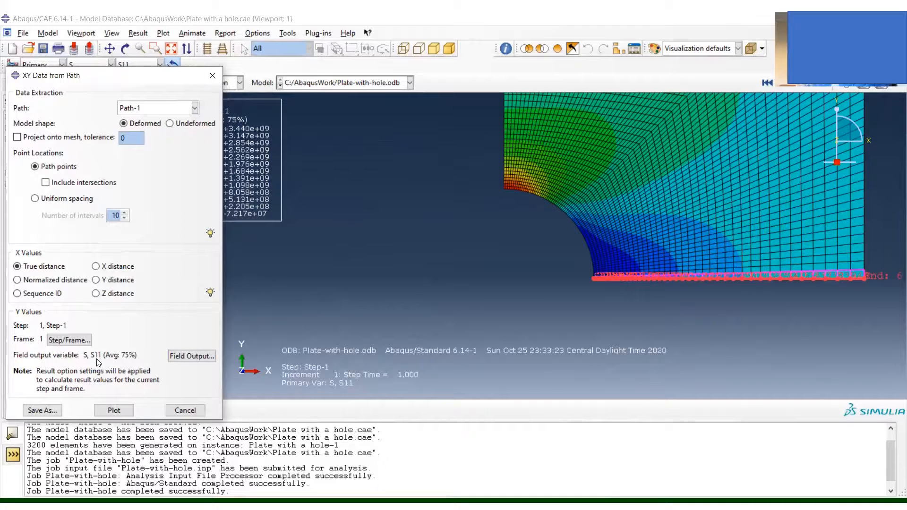
pyautogui.click(105, 411)
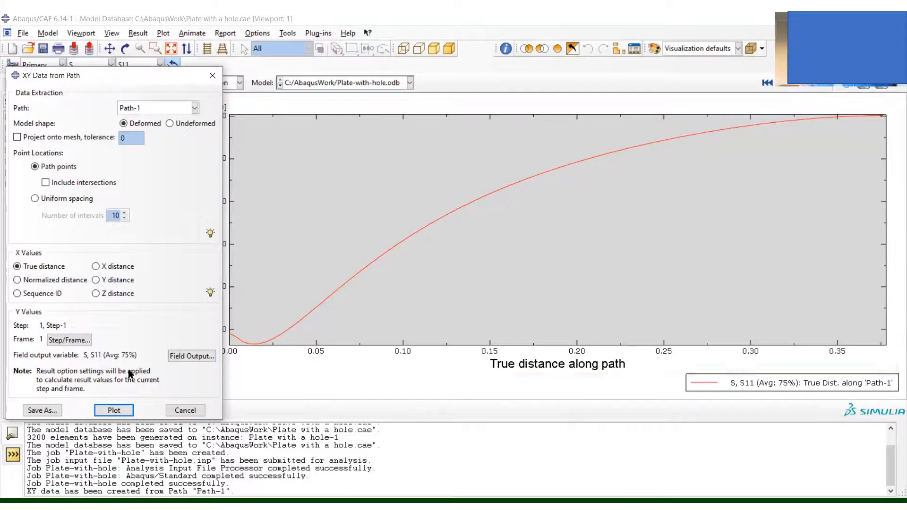
pyautogui.click(41, 411)
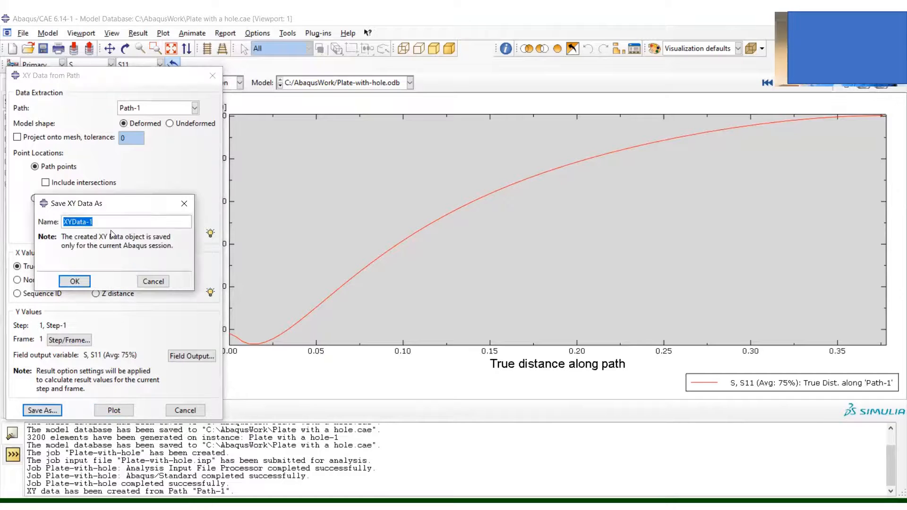
pyautogui.click(74, 281)
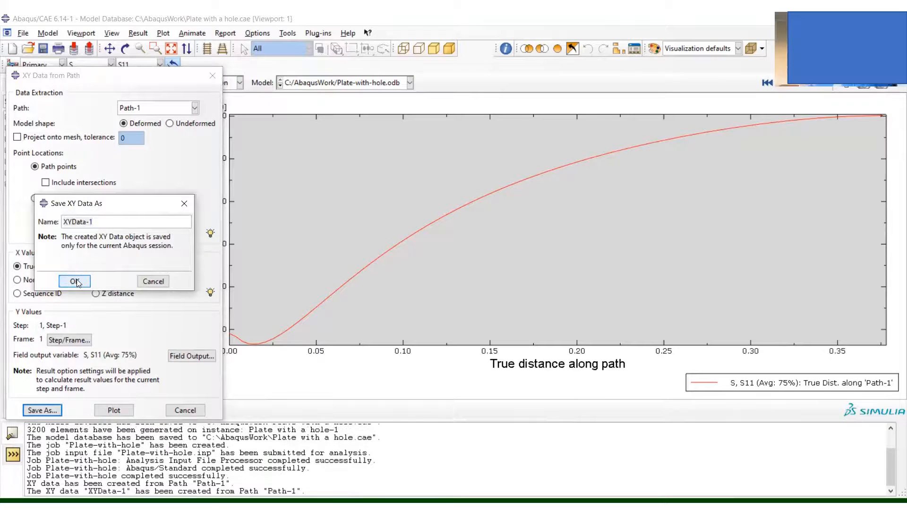
pyautogui.click(184, 411)
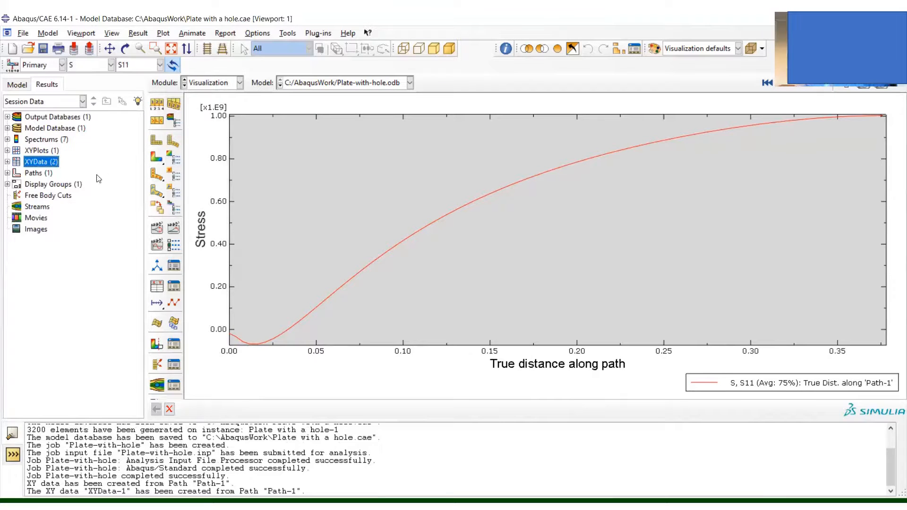
# Export the XYData-1 data set from Abaqus/CAE to Excel with the Excel Utilities plug-in
pyautogui.click(8, 162)
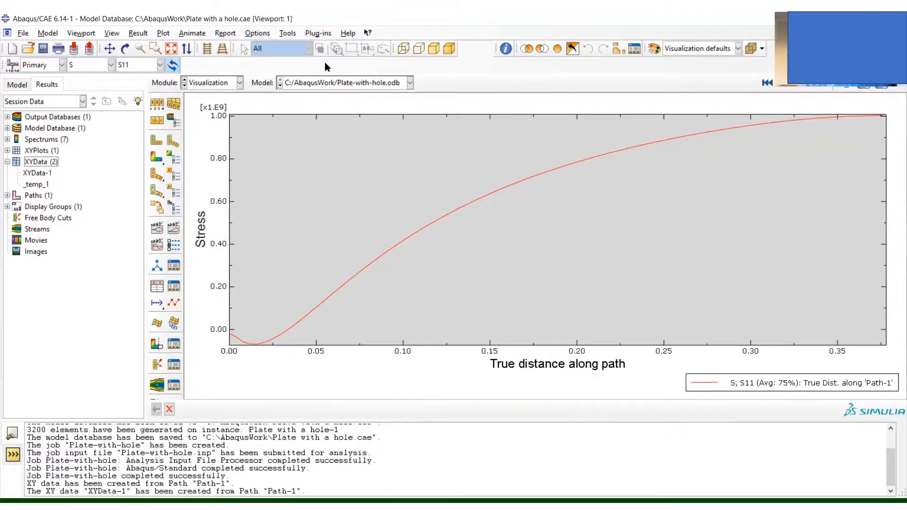
pyautogui.click(327, 35)
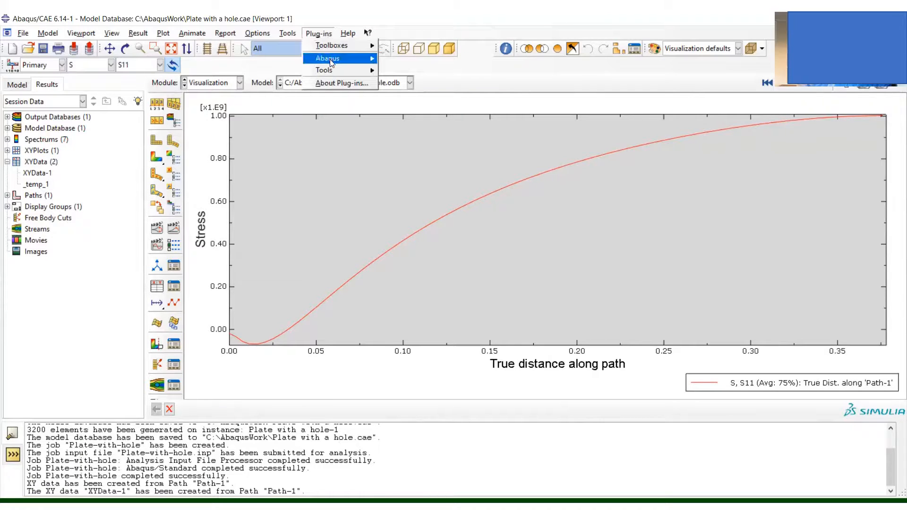
pyautogui.moveTo(332, 61)
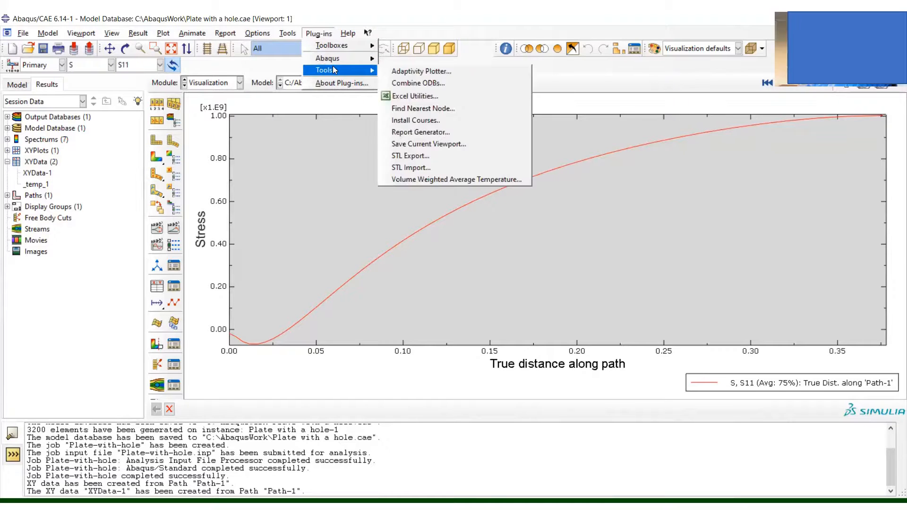
pyautogui.click(460, 96)
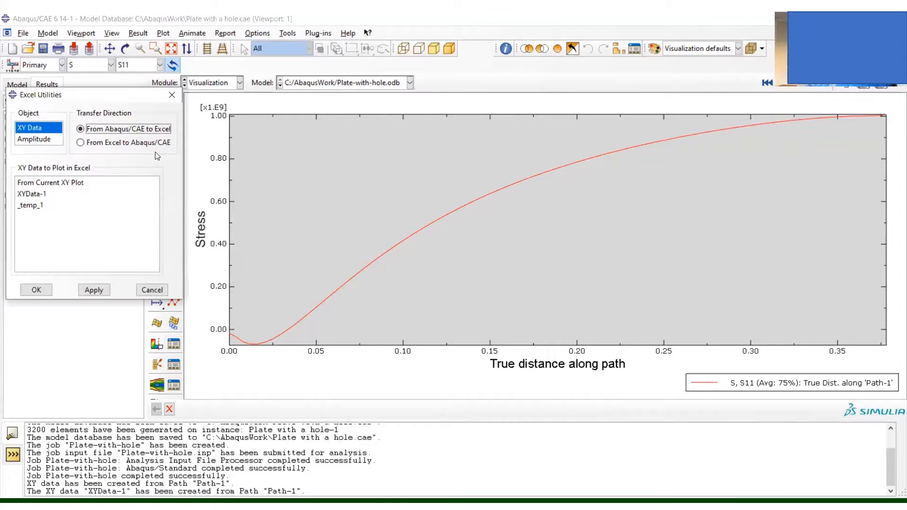
pyautogui.click(40, 198)
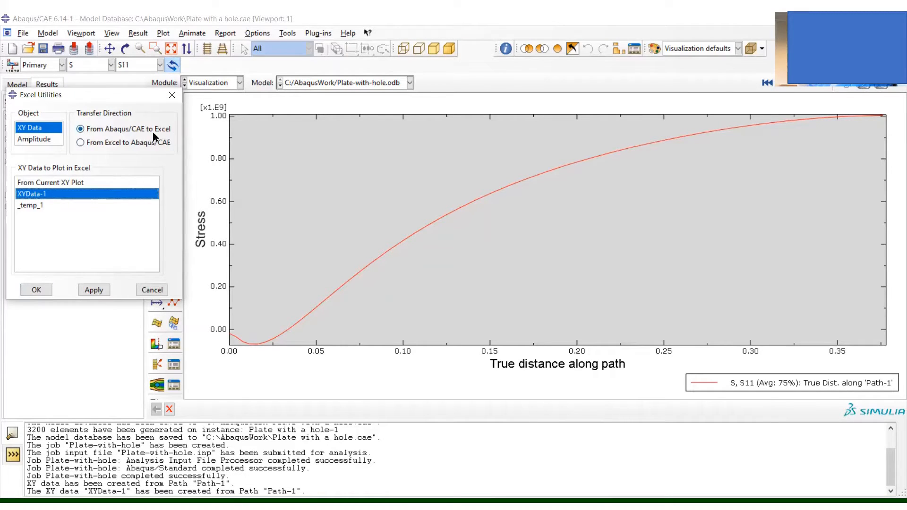
pyautogui.click(37, 291)
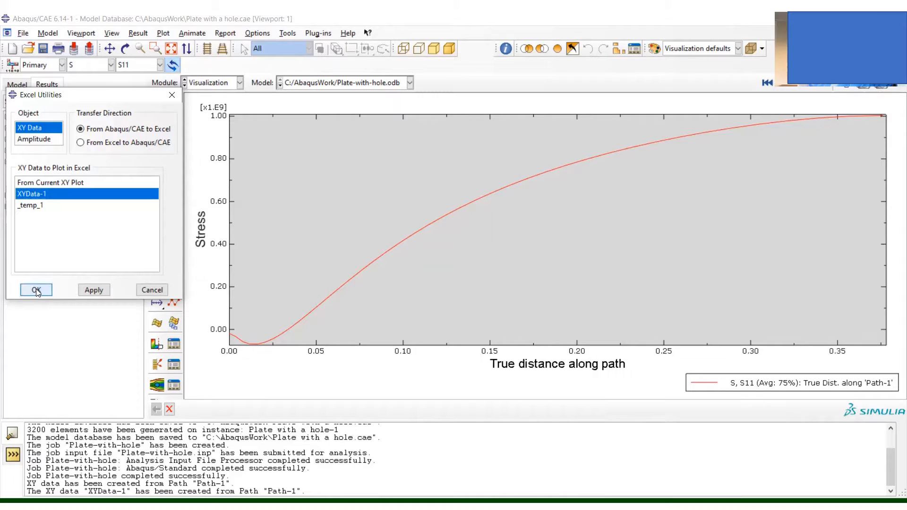